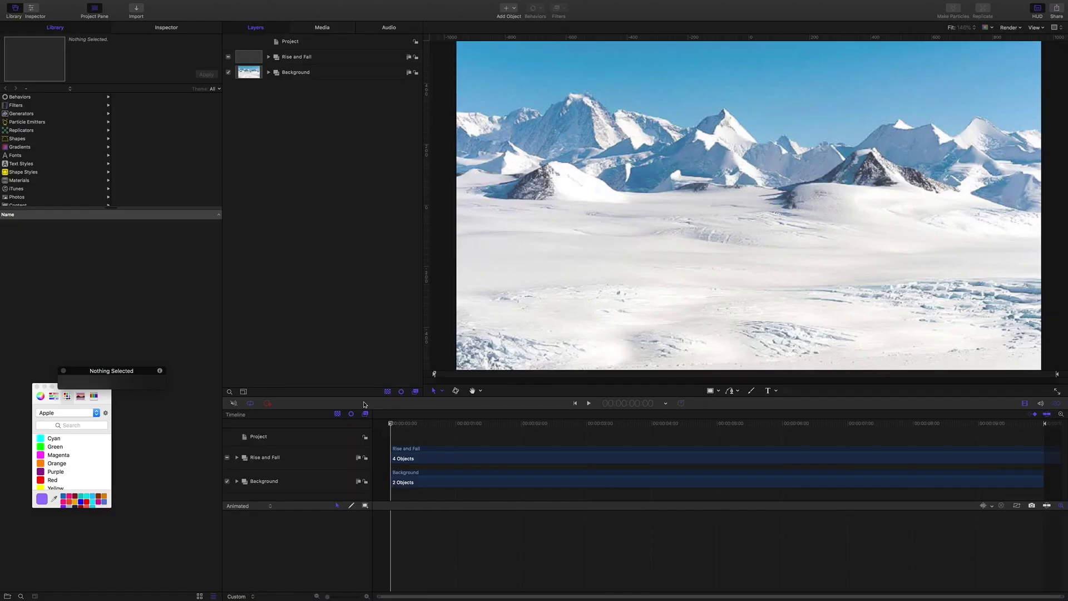
Play the project to preview the Rise and Fall title animation
{"action": "key", "text": "space"}
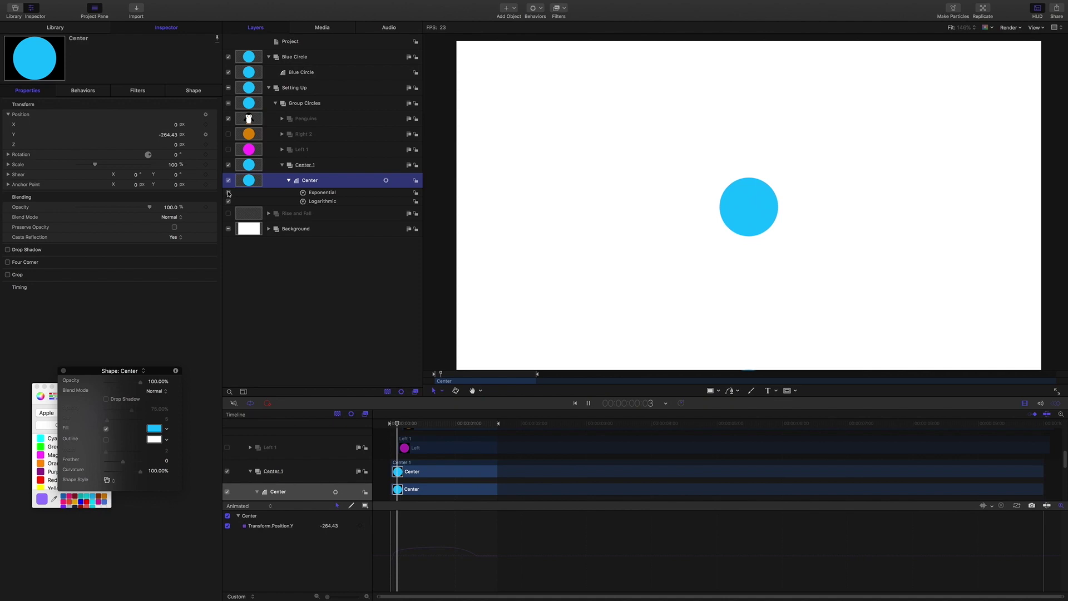
Hide the Center circle and zoom out to reveal the Blue Circle below the frame
{"action": "left_click", "coordinate": [228, 180]}
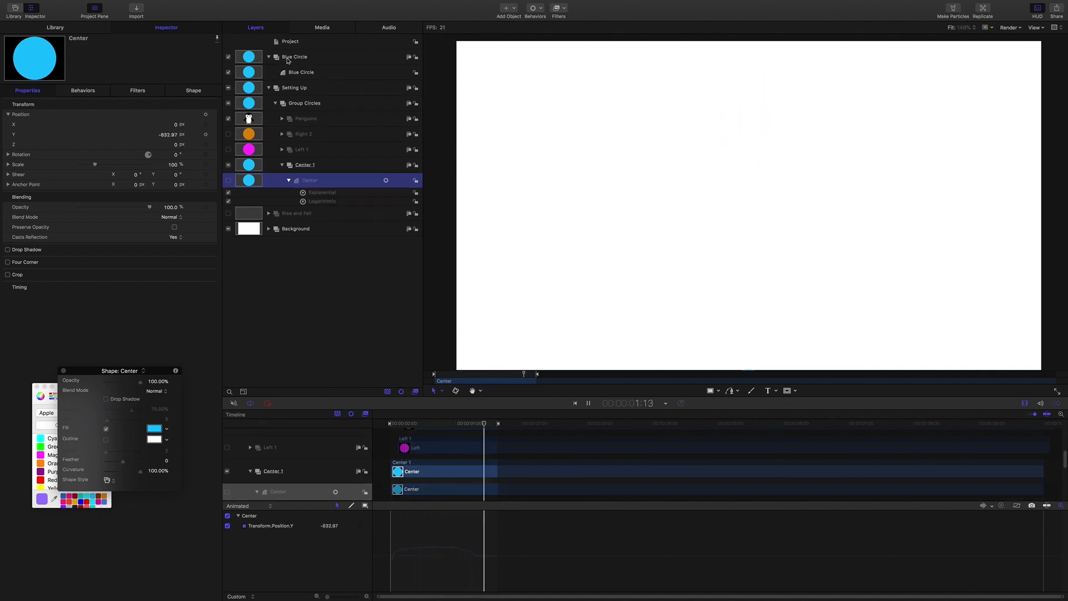
{"action": "left_click", "coordinate": [289, 59]}
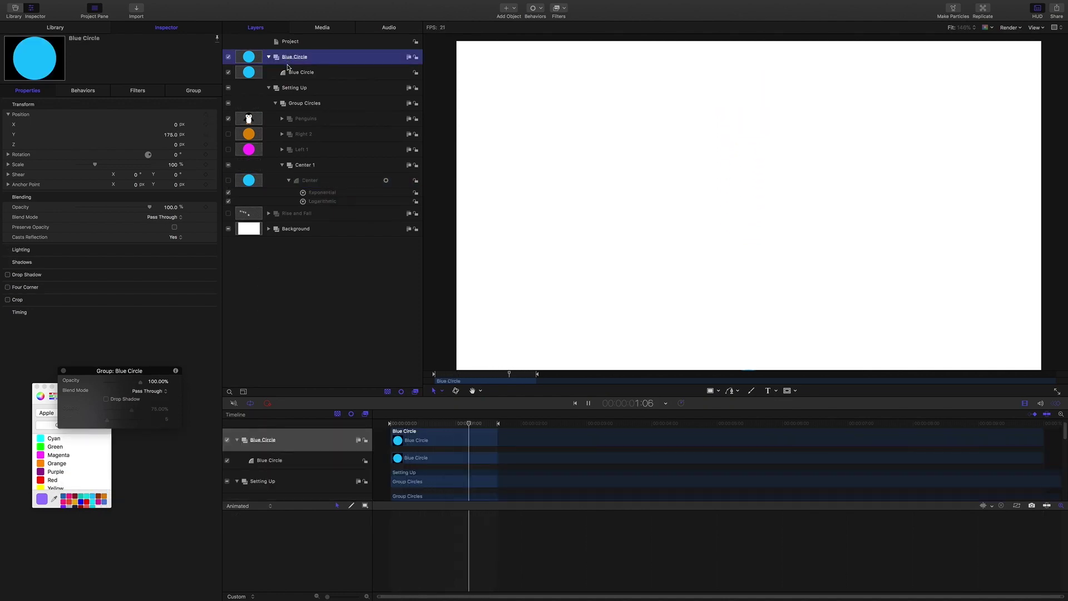
{"action": "left_click", "coordinate": [706, 259]}
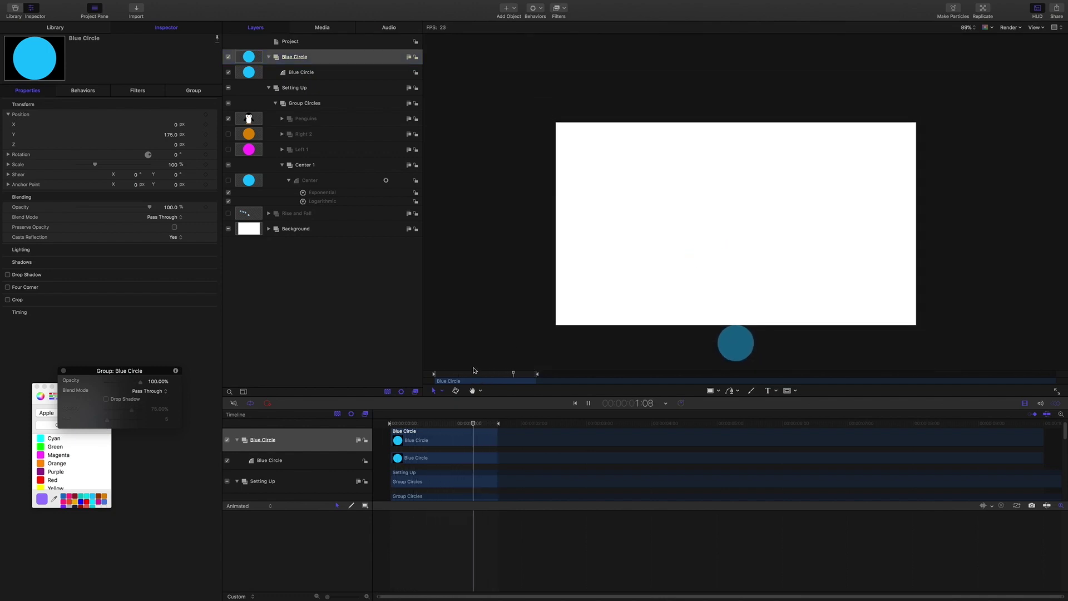
{"action": "key", "text": "space"}
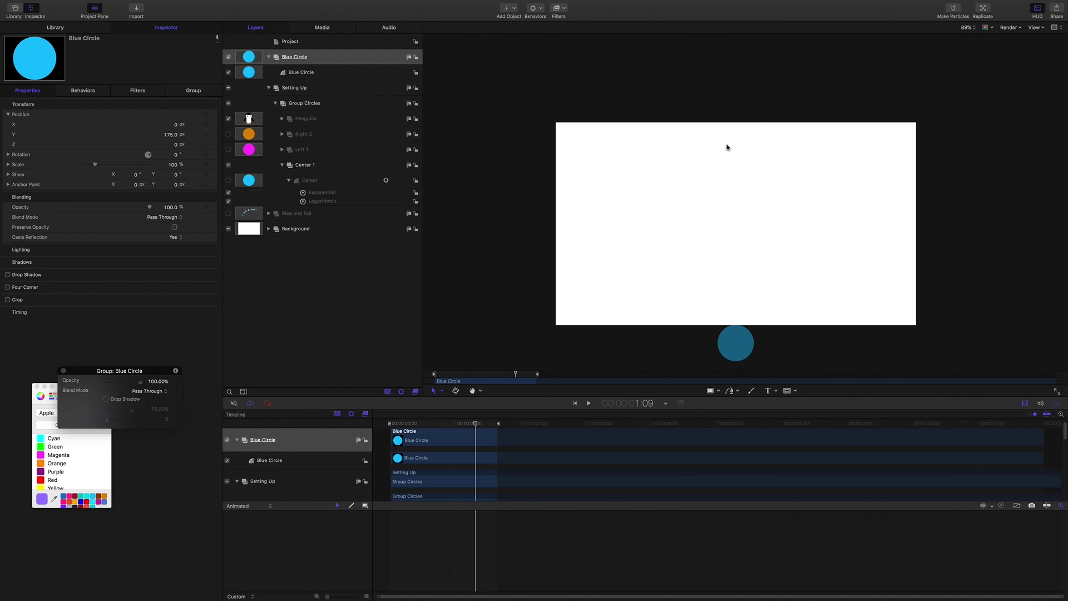
{"action": "left_click", "coordinate": [1037, 30]}
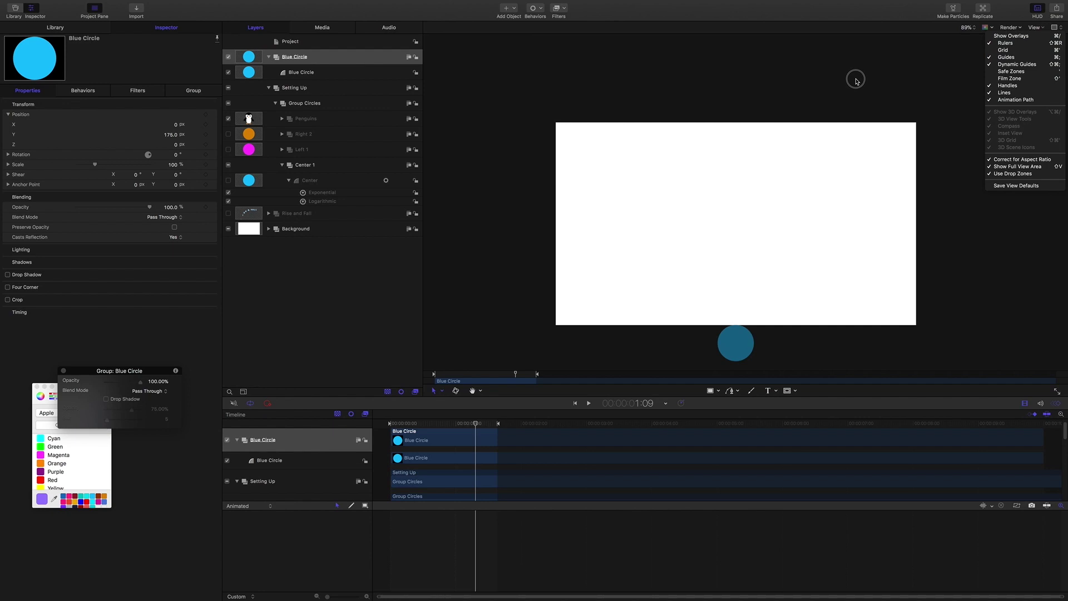
{"action": "left_click", "coordinate": [738, 109]}
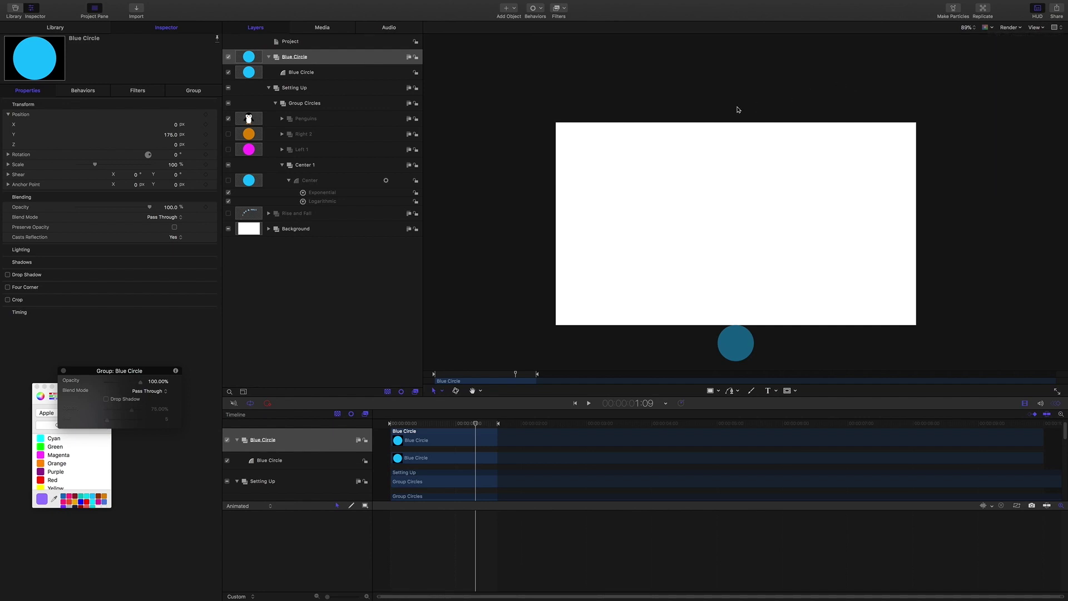
Apply a Logarithmic parameter behavior to the Blue Circle's Position Y
{"action": "left_click", "coordinate": [296, 74]}
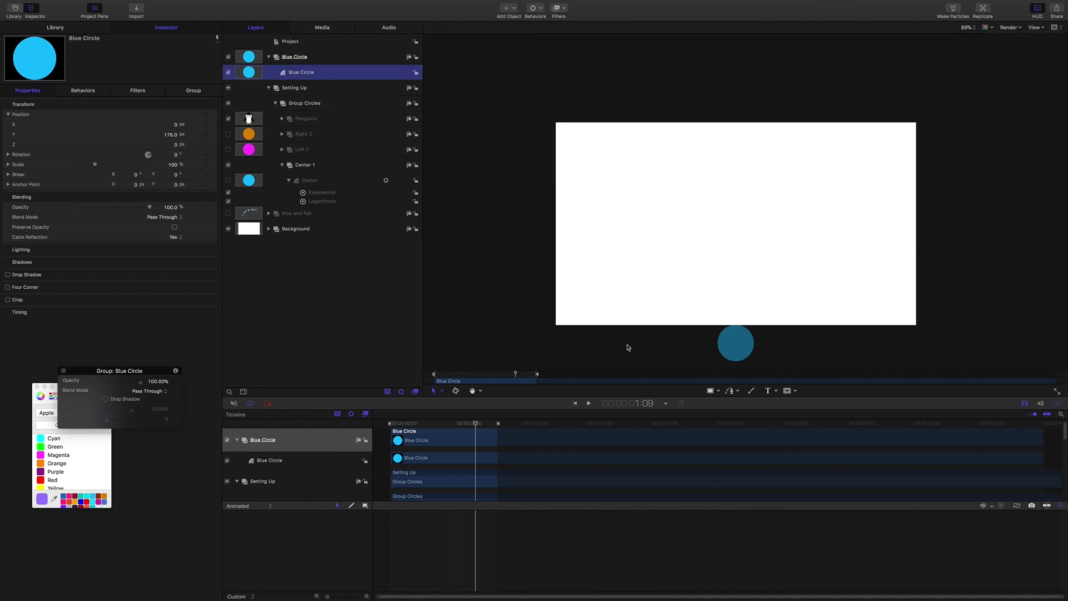
{"action": "left_click", "coordinate": [744, 349]}
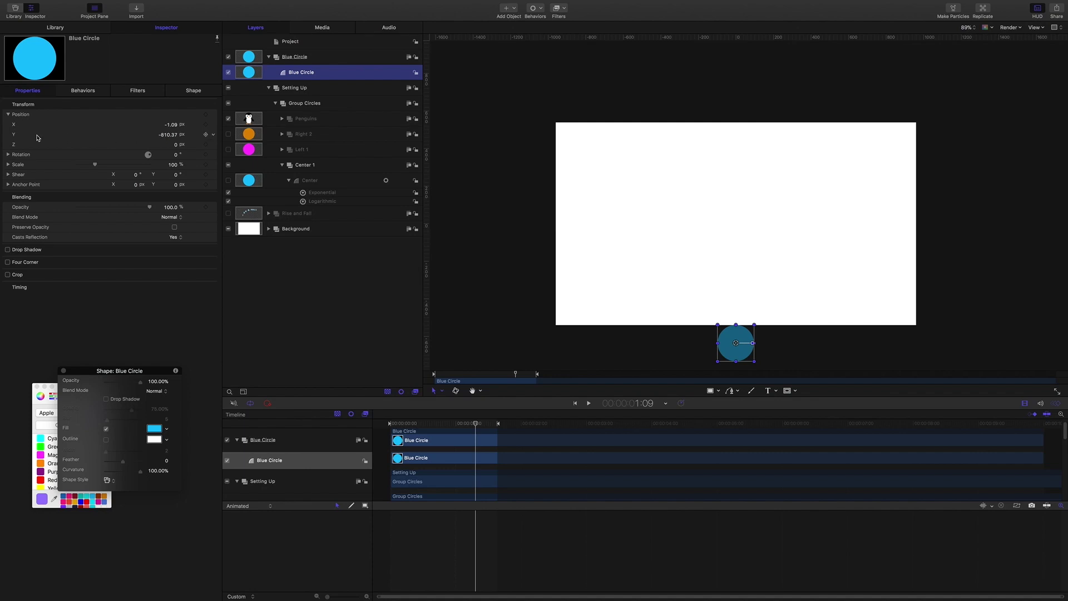
{"action": "left_click", "coordinate": [214, 136]}
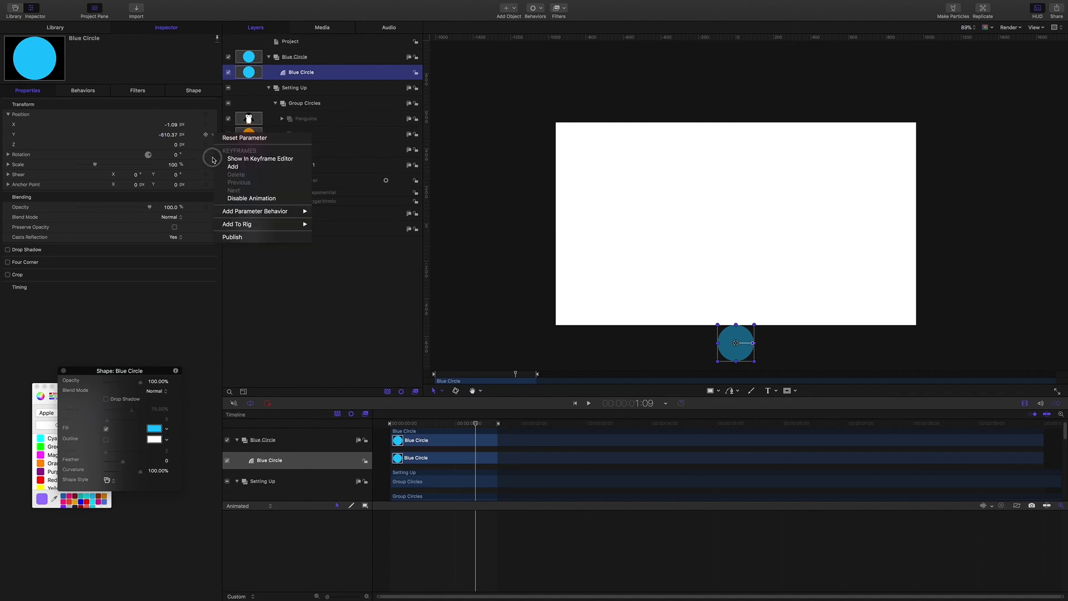
{"action": "mouse_move", "coordinate": [295, 211]}
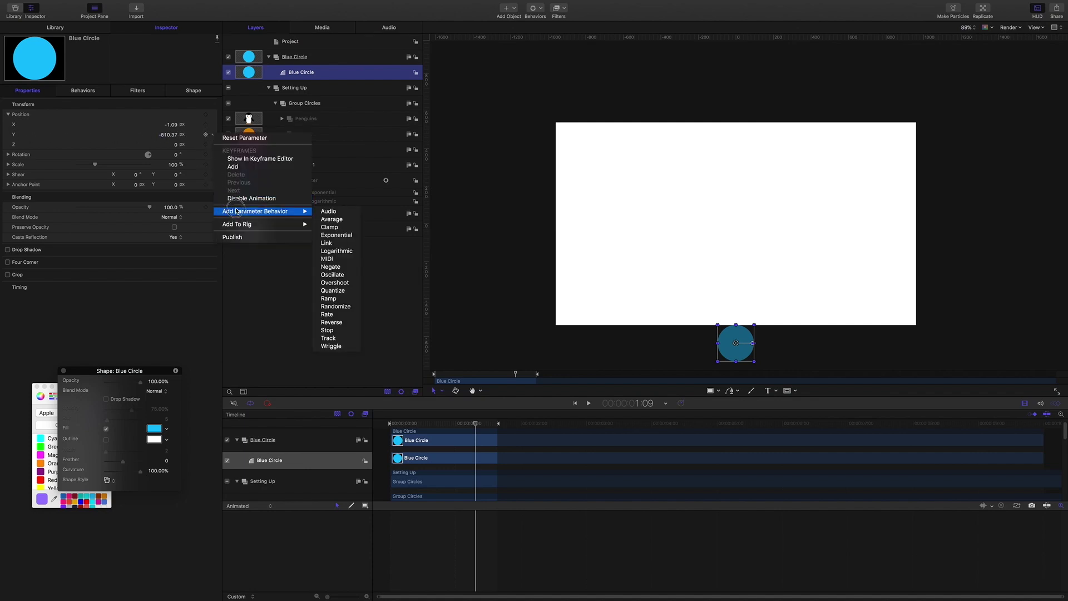
{"action": "left_click", "coordinate": [346, 252]}
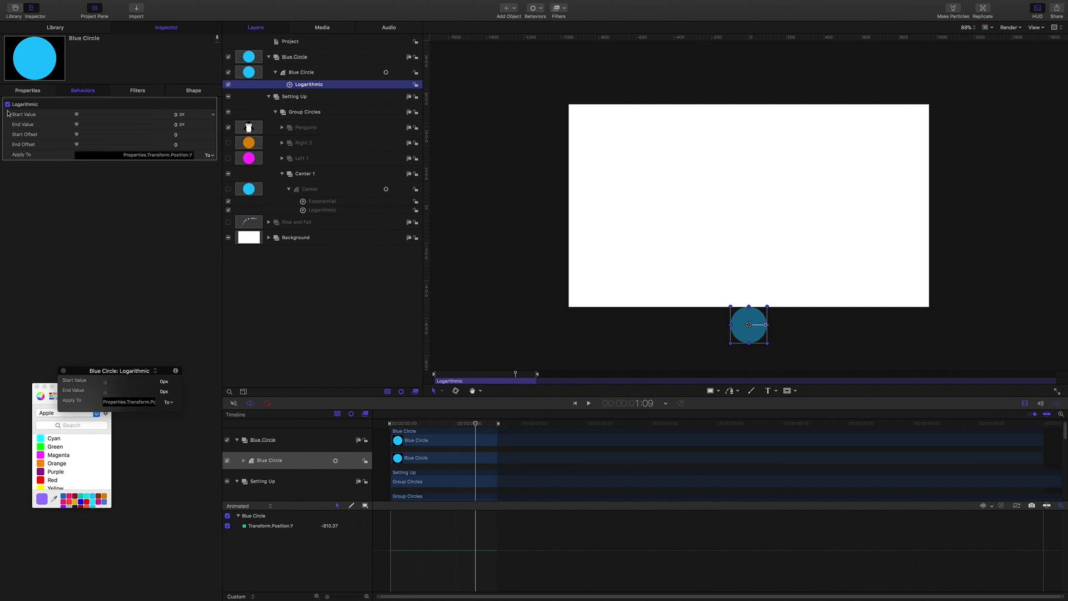
Set the Logarithmic End Value to 818 and End Offset to 271, checking at timecode 1:00
{"action": "left_click_drag", "start_coordinate": [176, 124], "coordinate": [211, 127]}
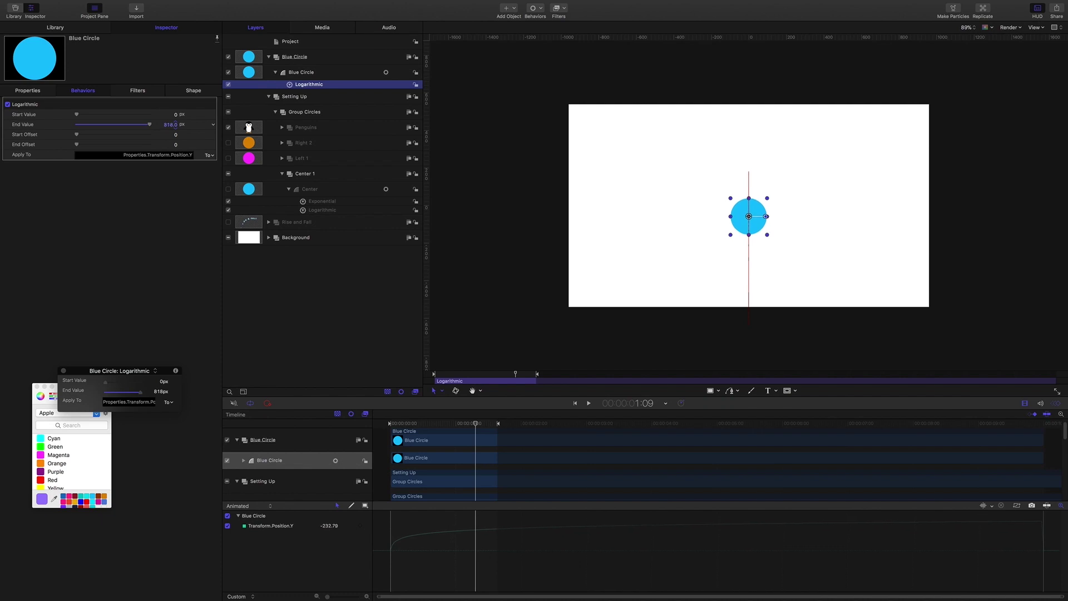
{"action": "left_click", "coordinate": [647, 404]}
{"action": "type", "text": "1:"}
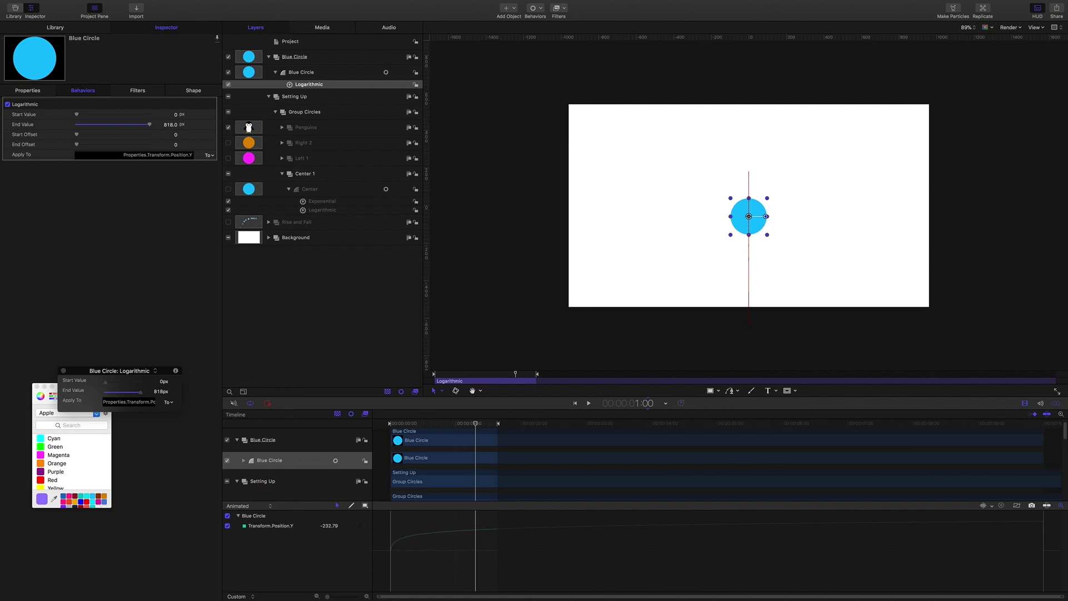
{"action": "type", "text": "00"}
{"action": "key", "text": "Return"}
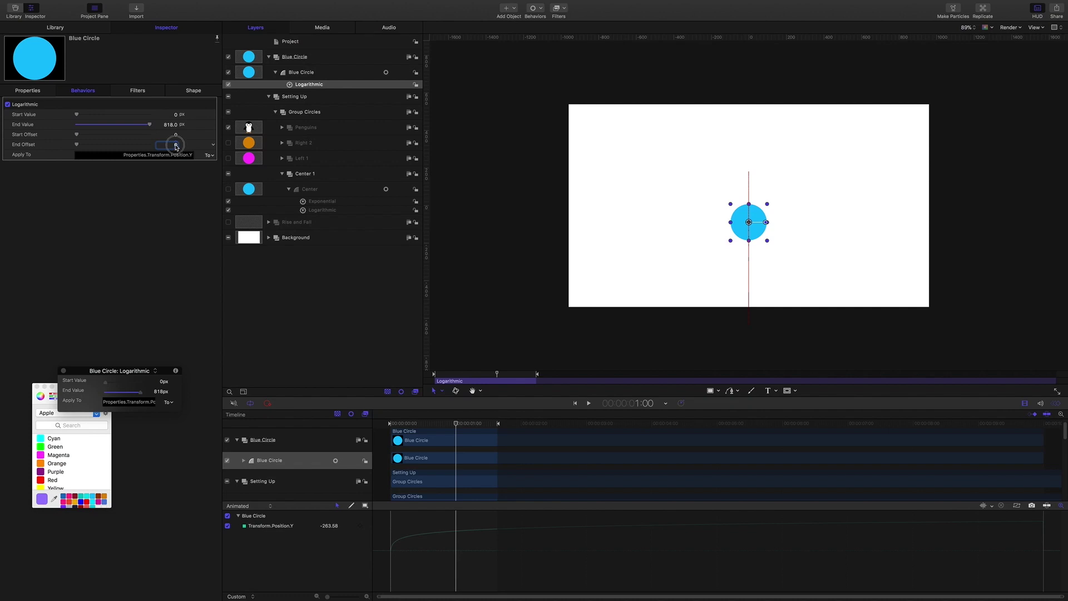
{"action": "mouse_move", "coordinate": [170, 144]}
{"action": "left_mouse_down"}
{"action": "mouse_move", "coordinate": [148, 144]}
{"action": "mouse_move", "coordinate": [178, 163]}
{"action": "mouse_move", "coordinate": [178, 146]}
{"action": "mouse_move", "coordinate": [189, 146]}
{"action": "left_mouse_up"}
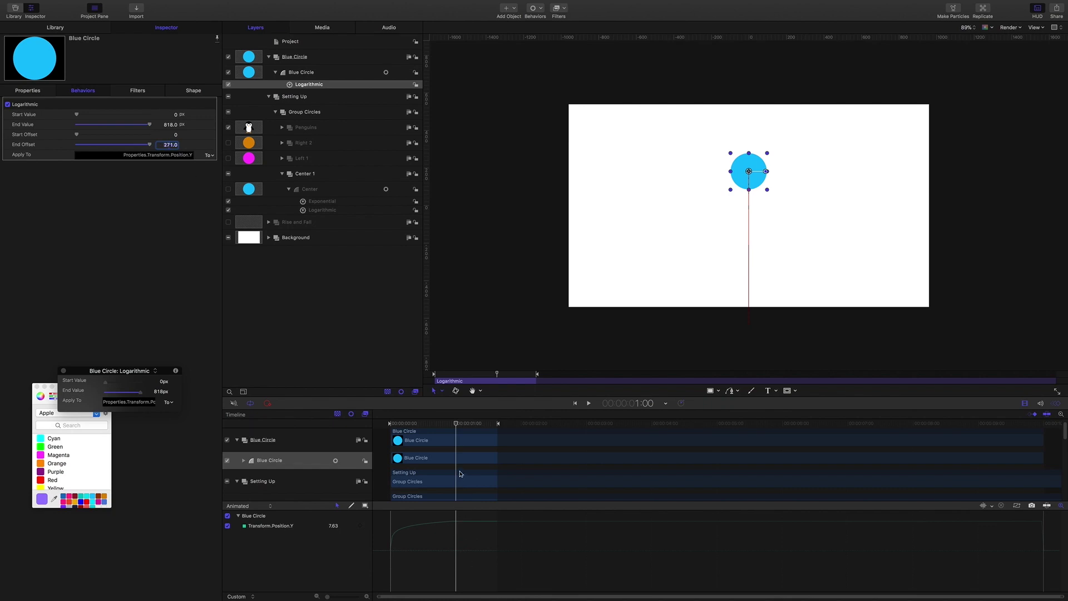
Replay the Blue Circle's rise from near the start, then reselect the Blue Circle layer
{"action": "key", "text": "space"}
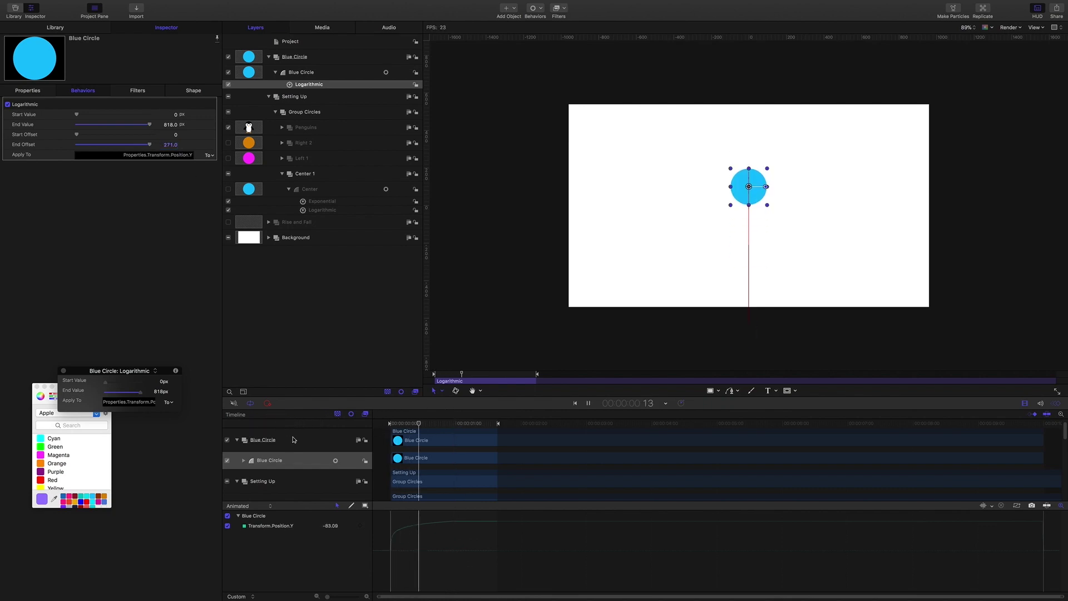
{"action": "left_click", "coordinate": [469, 348]}
{"action": "key", "text": "space"}
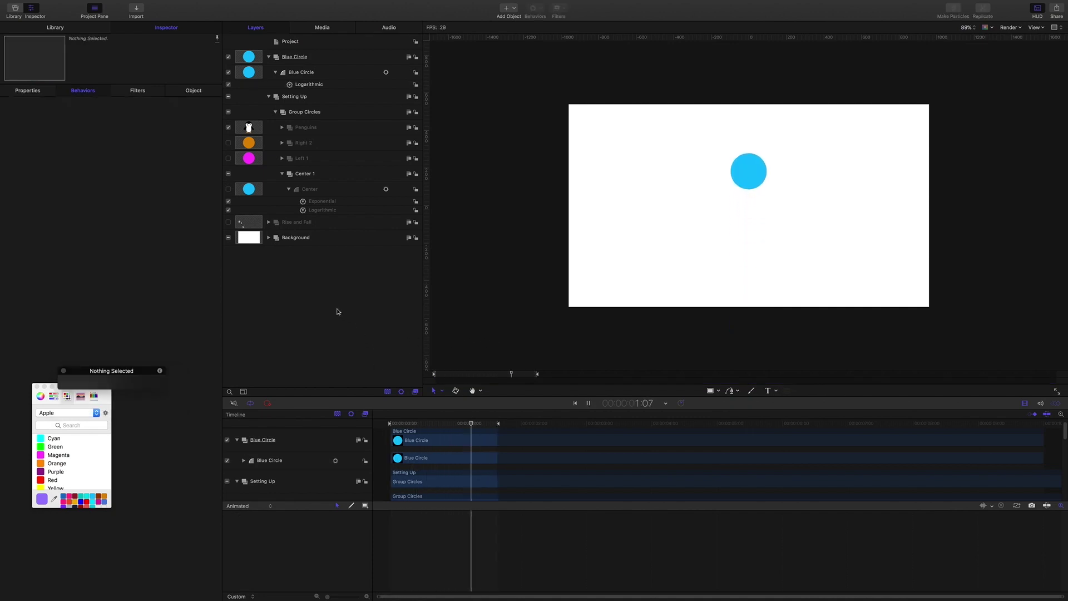
{"action": "key", "text": "space"}
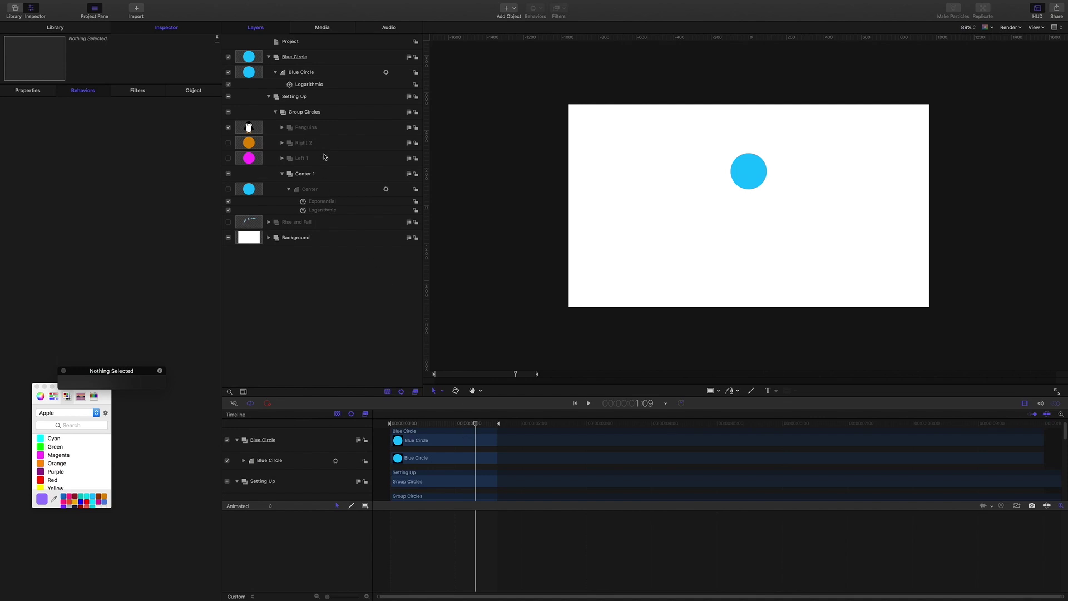
{"action": "left_click", "coordinate": [306, 83]}
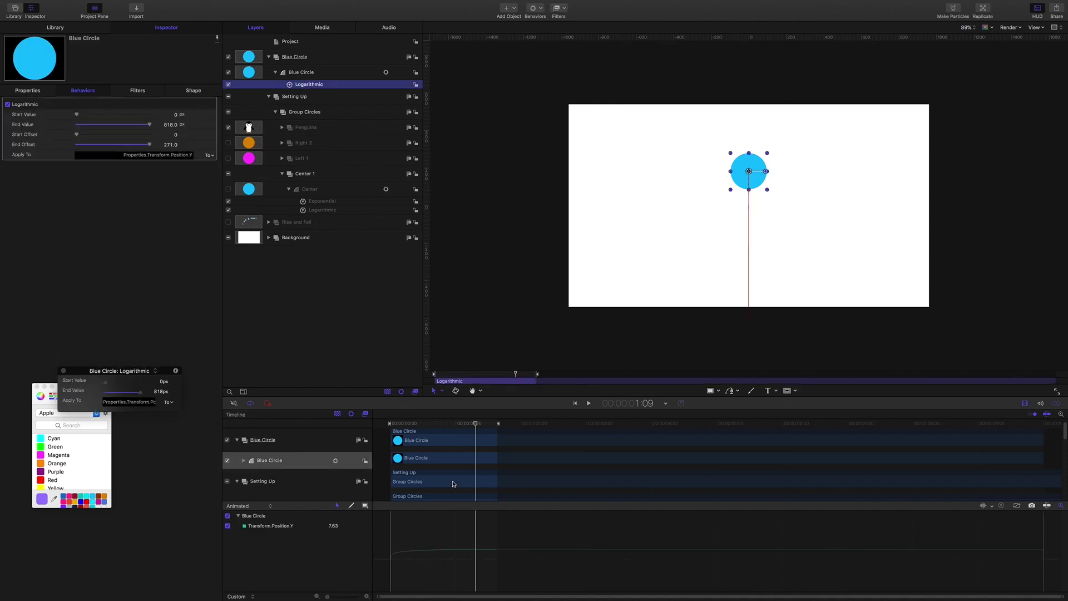
{"action": "left_click_drag", "start_coordinate": [476, 426], "coordinate": [368, 445]}
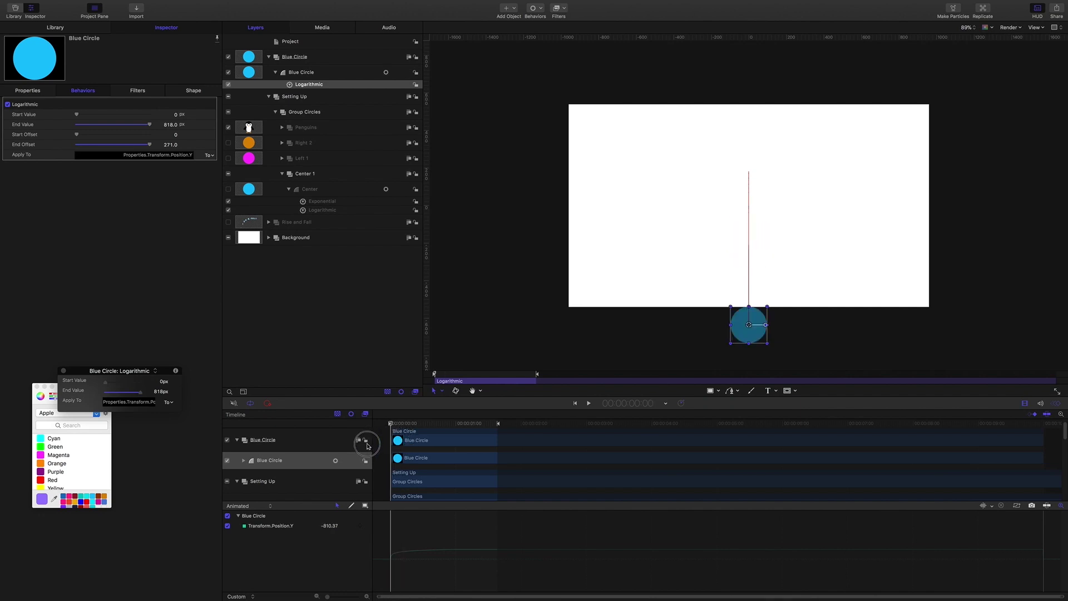
{"action": "left_click", "coordinate": [473, 312]}
{"action": "key", "text": "space"}
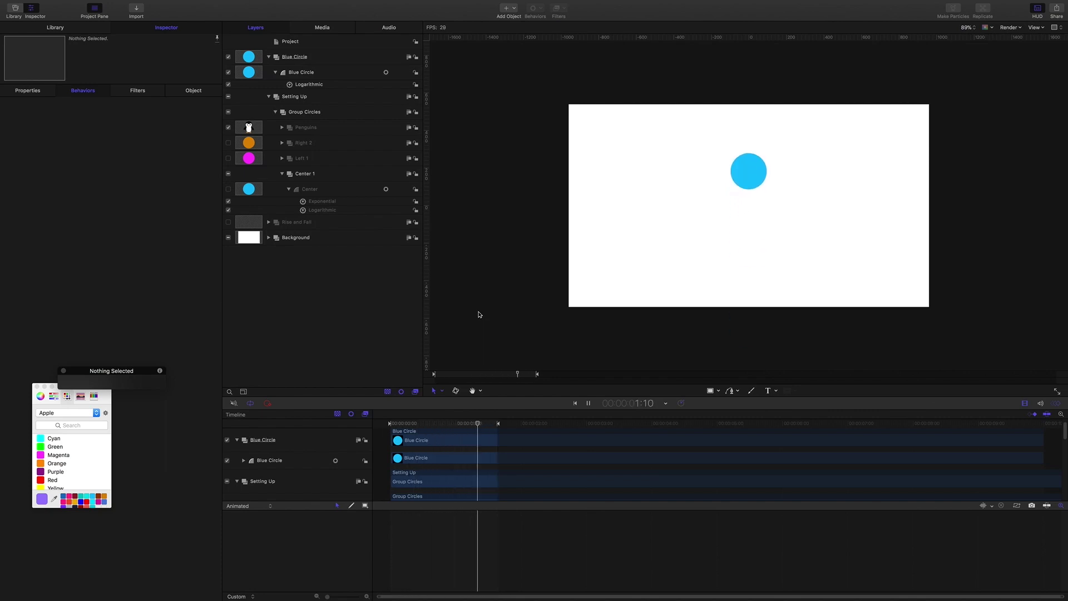
{"action": "key", "text": "space"}
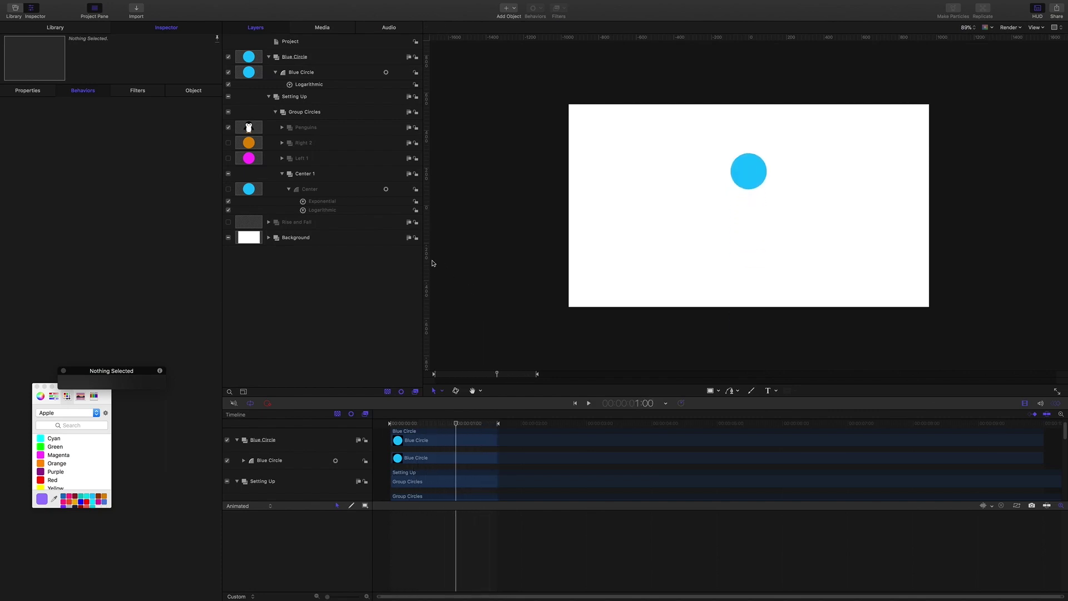
{"action": "left_click", "coordinate": [306, 75]}
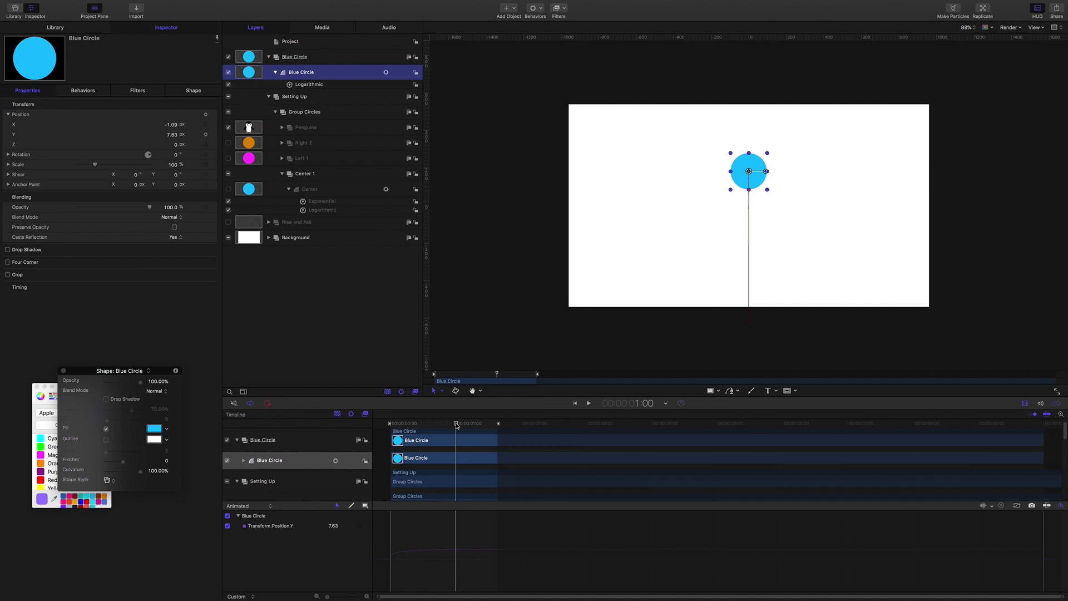
Add an Exponential behavior to Position Y with End Value -1234.2 and End Offset 260
{"action": "left_click", "coordinate": [214, 136]}
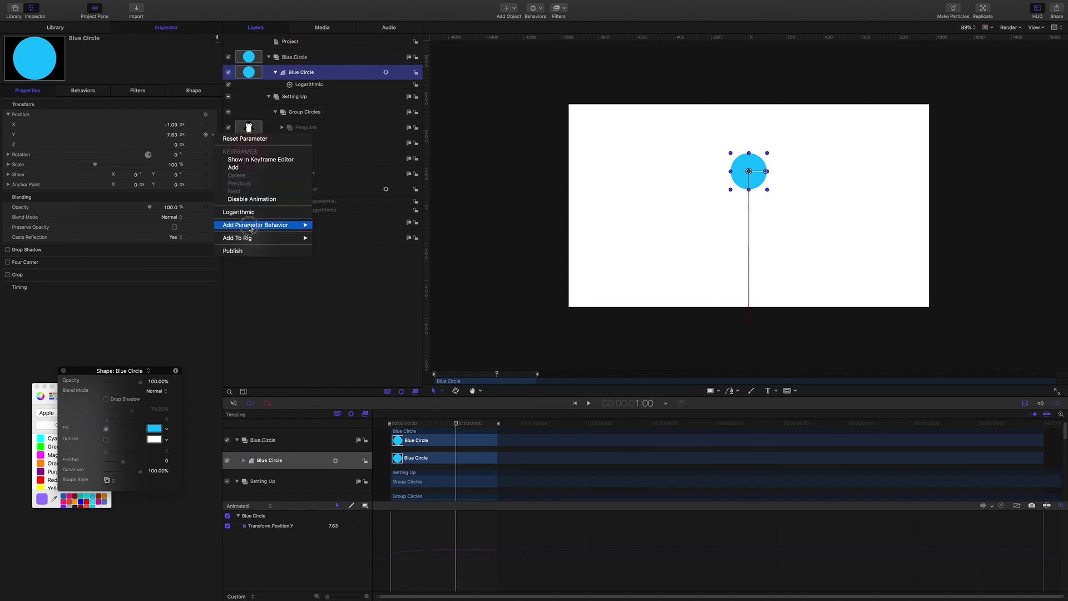
{"action": "mouse_move", "coordinate": [278, 226]}
{"action": "left_click", "coordinate": [348, 250]}
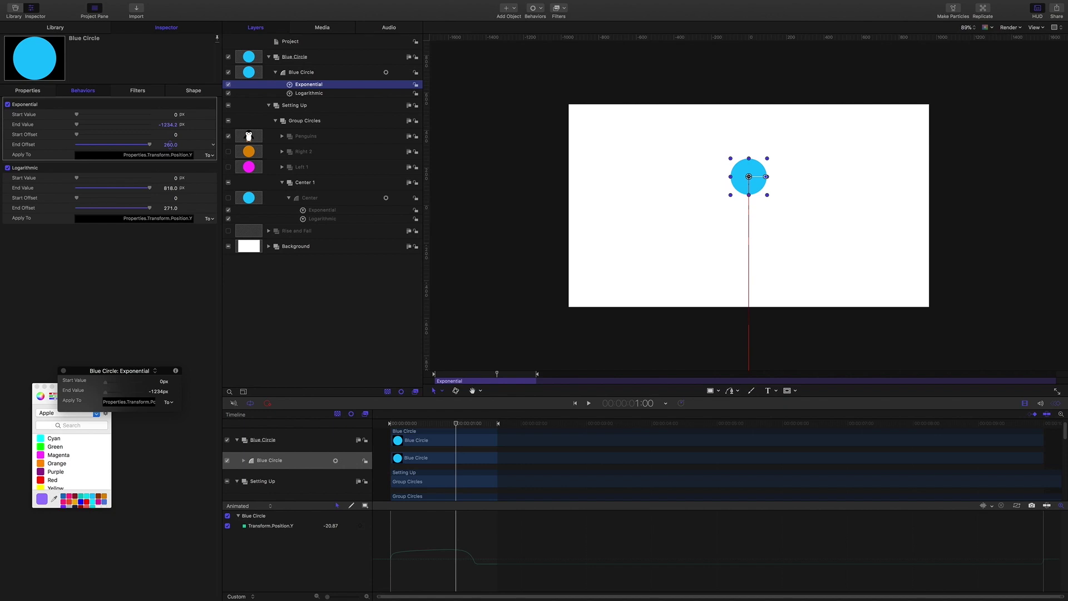
Play the Blue Circle animation and fit the canvas view to the window
{"action": "key", "text": "space"}
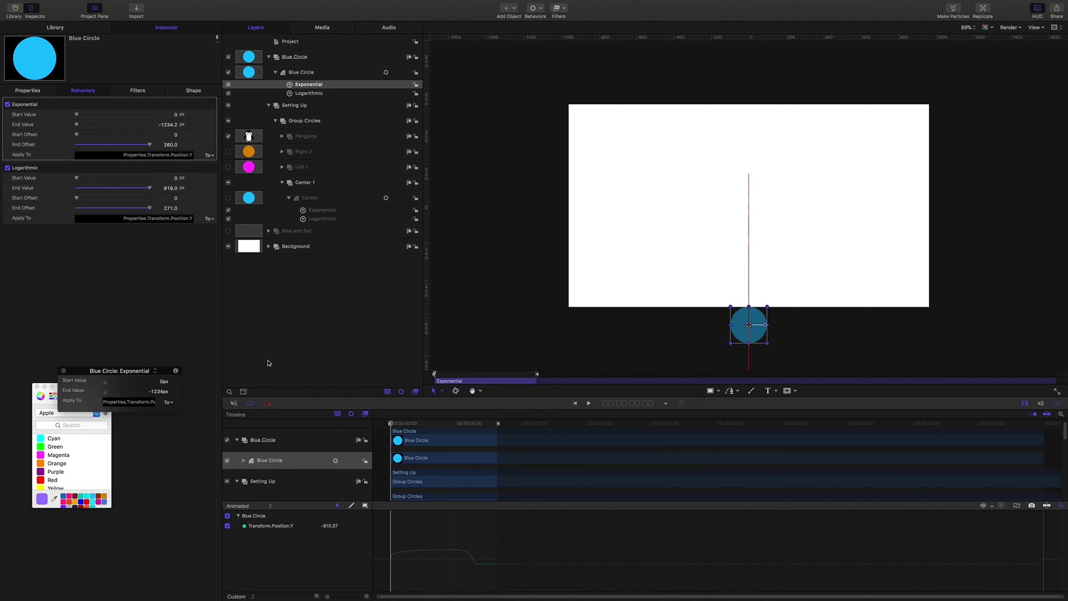
{"action": "left_click", "coordinate": [280, 326]}
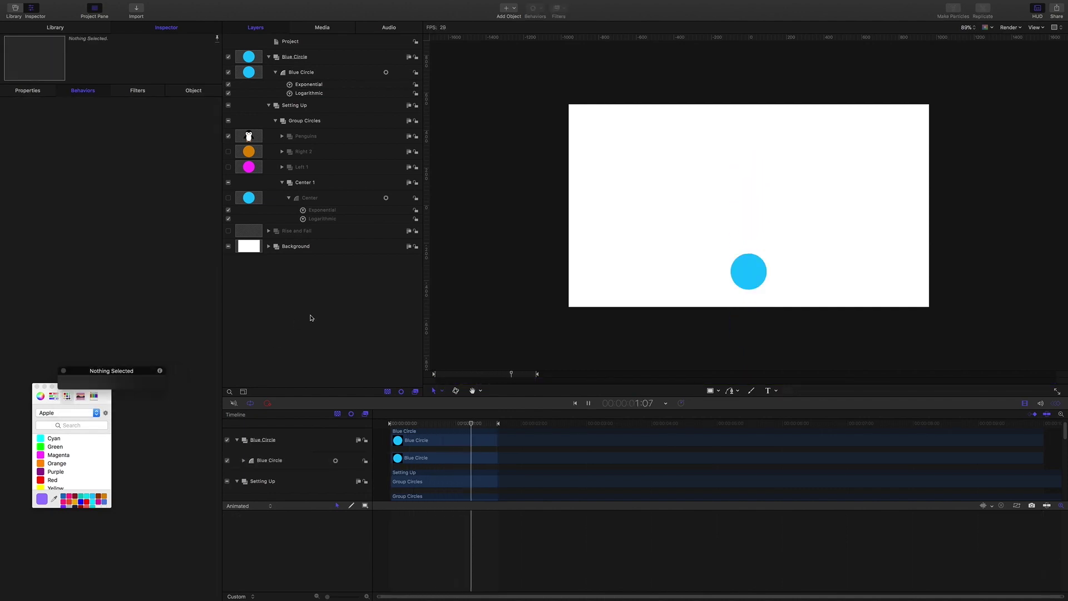
{"action": "key", "text": "space"}
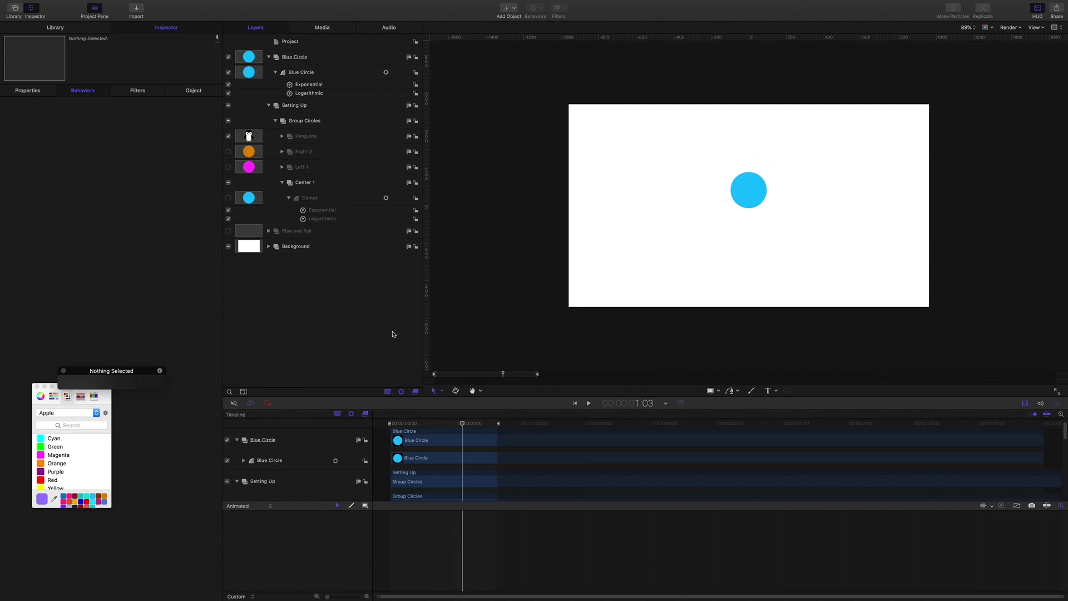
{"action": "key", "text": "shift+z"}
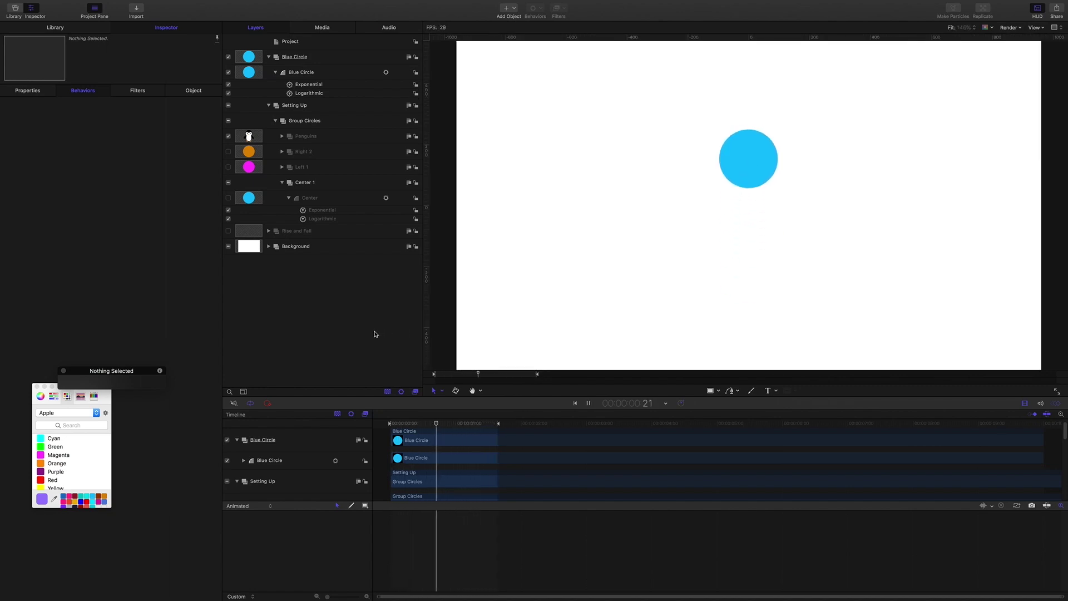
{"action": "key", "text": "space"}
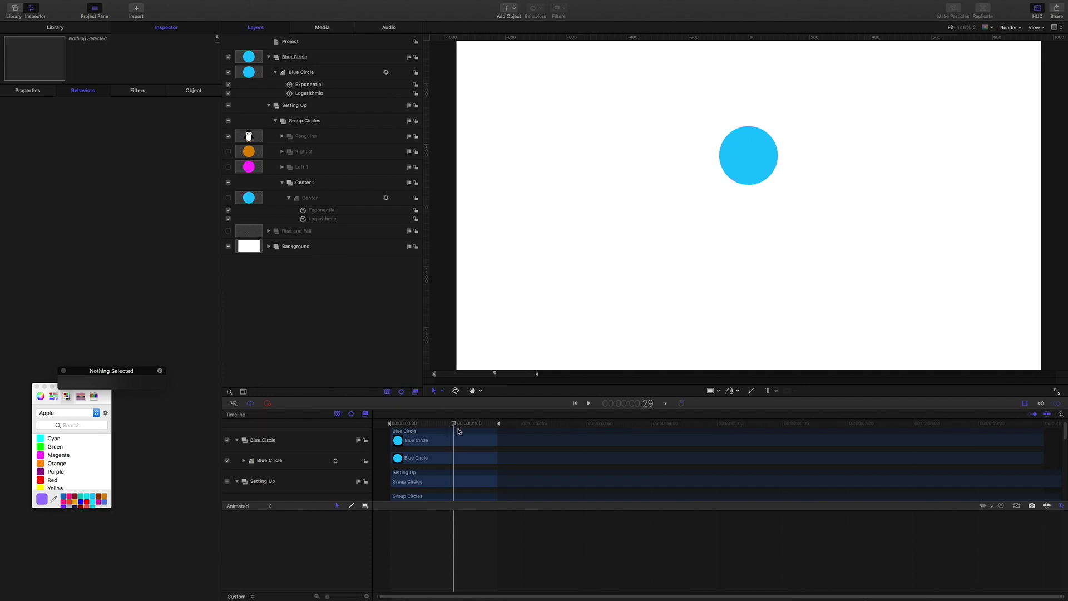
Rewind to the first frame, preview the leap, and collapse the Blue Circle group
{"action": "mouse_move", "coordinate": [459, 431]}
{"action": "left_mouse_down"}
{"action": "mouse_move", "coordinate": [384, 418]}
{"action": "mouse_move", "coordinate": [450, 424]}
{"action": "left_mouse_up"}
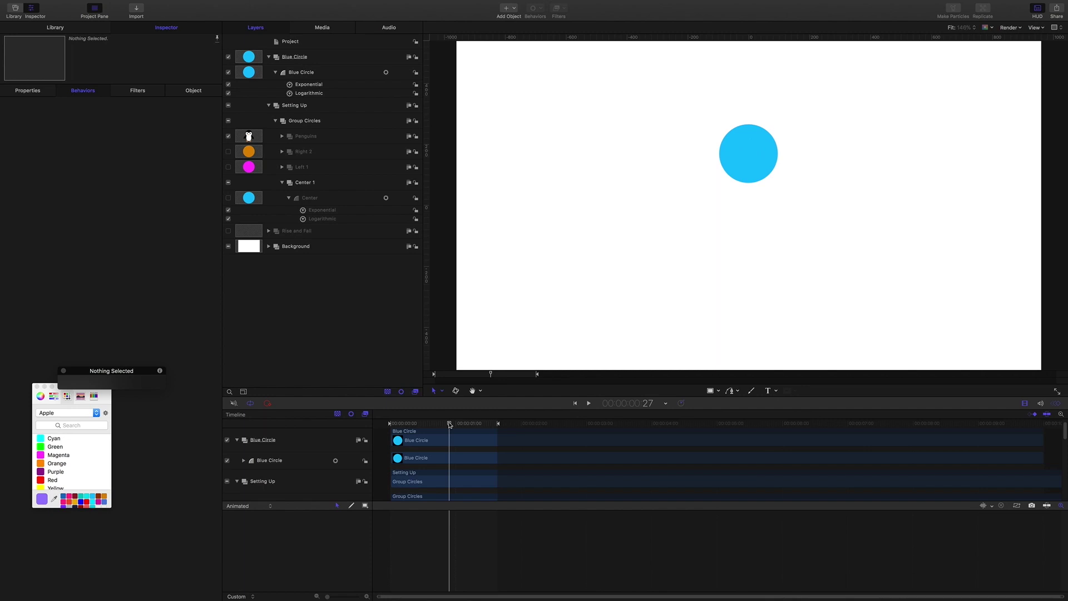
{"action": "key", "text": "space"}
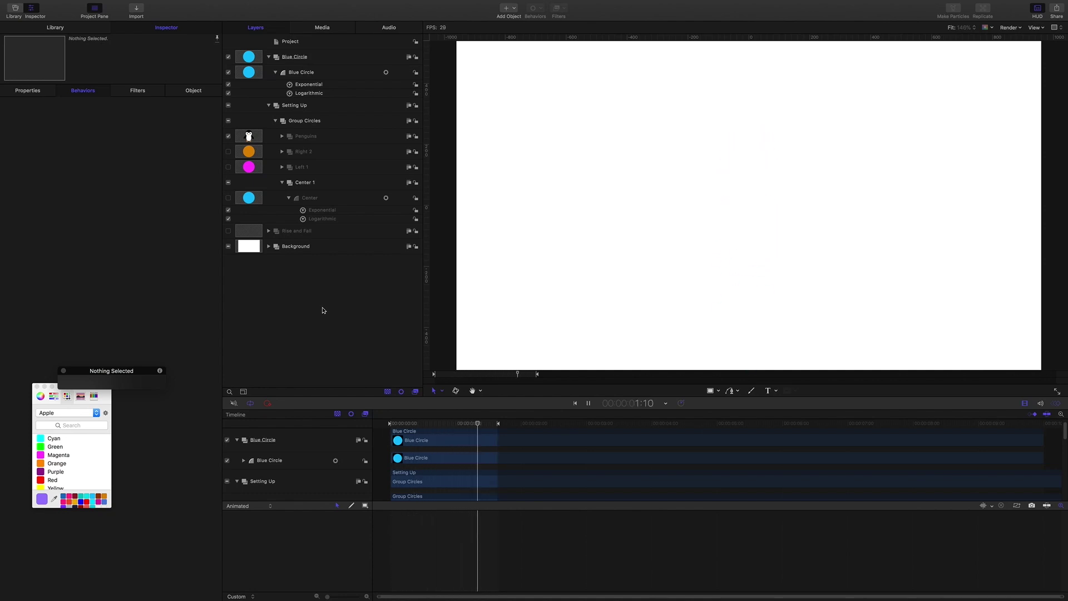
{"action": "key", "text": "space"}
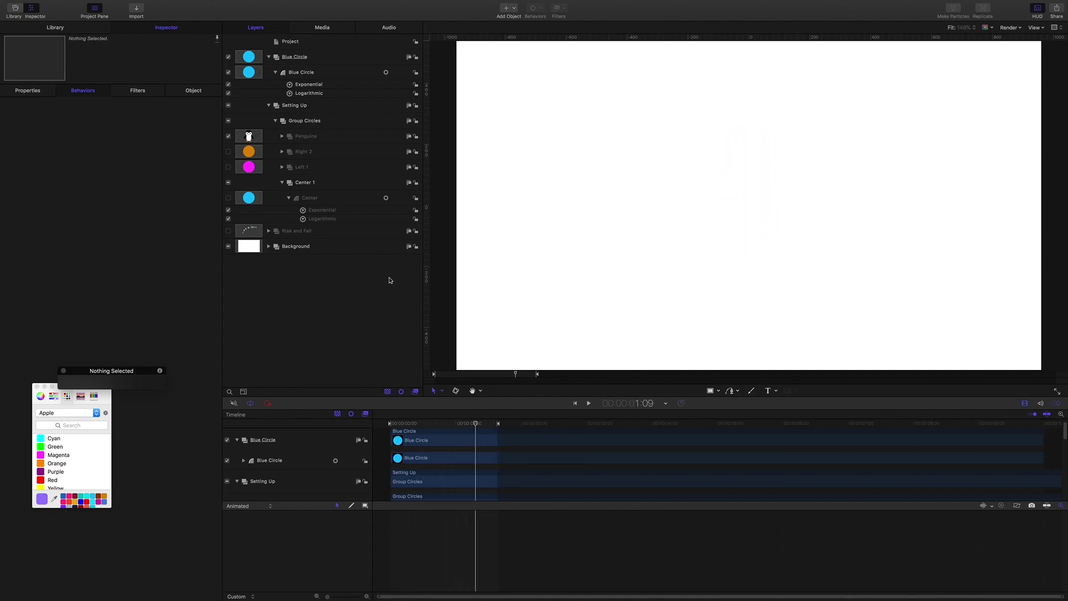
{"action": "left_click", "coordinate": [269, 57]}
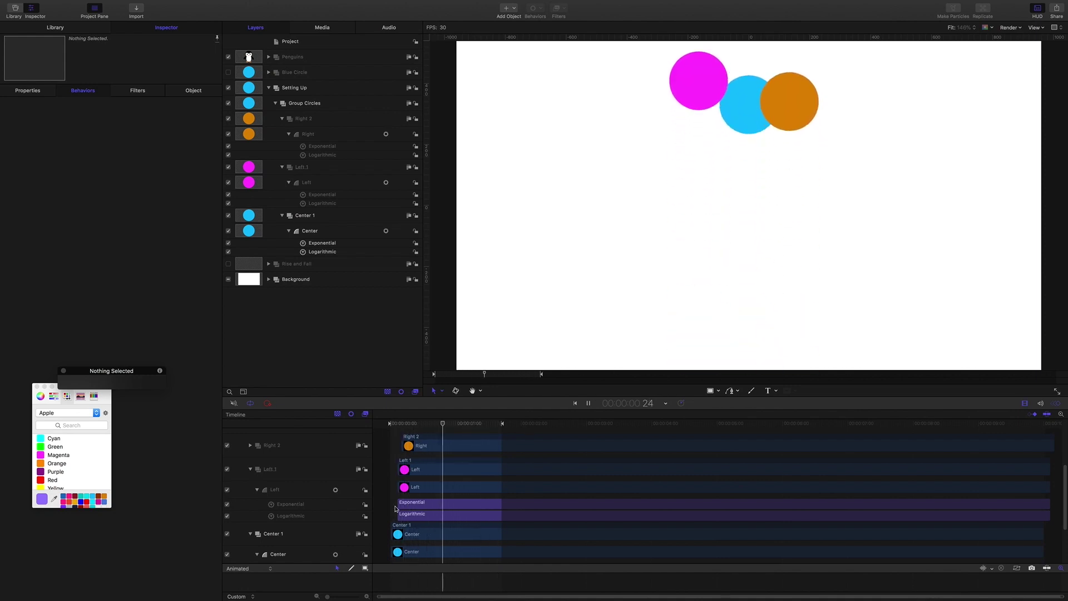
Rewind near the start and play the magenta, cyan and orange circles' leaps
{"action": "key", "text": "space"}
{"action": "left_click_drag", "start_coordinate": [463, 425], "coordinate": [412, 430]}
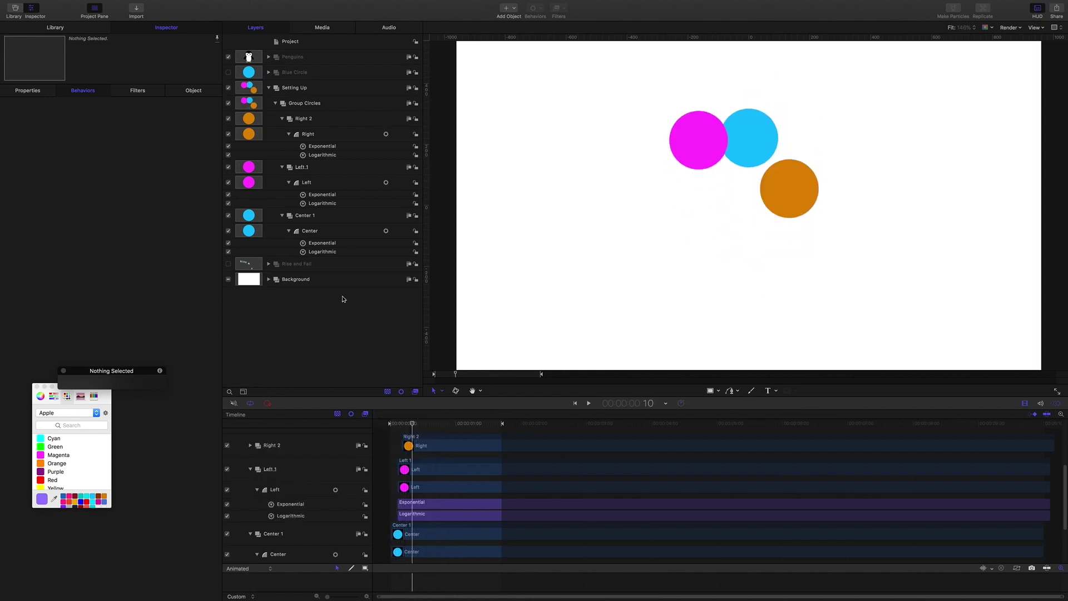
{"action": "key", "text": "space"}
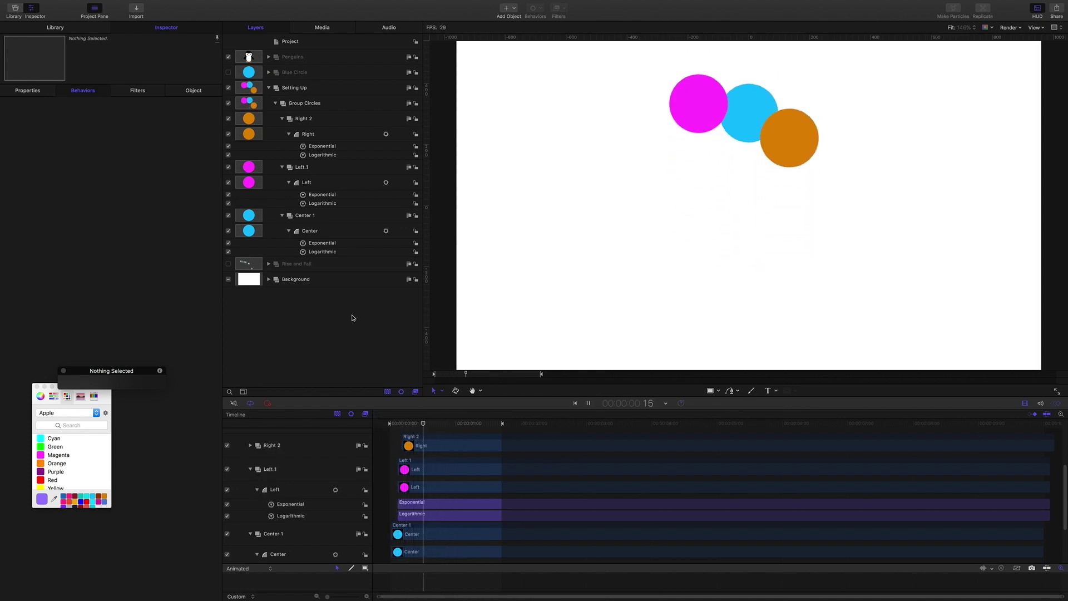
Inspect the Center, Left and Right circle layers and groups, then scrub to frame 18
{"action": "left_click", "coordinate": [311, 234]}
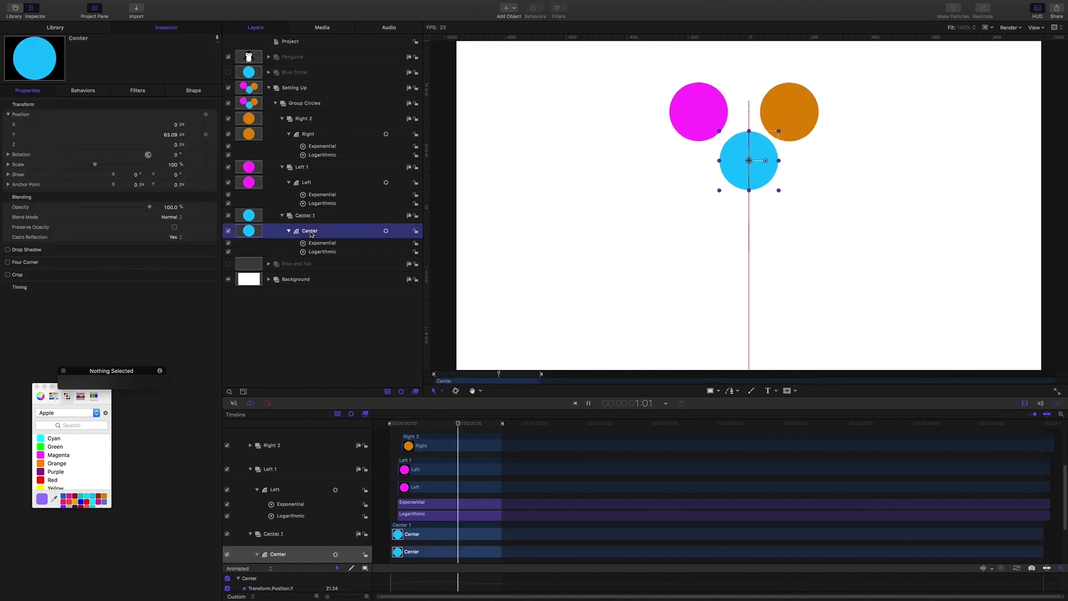
{"action": "left_click", "coordinate": [309, 182]}
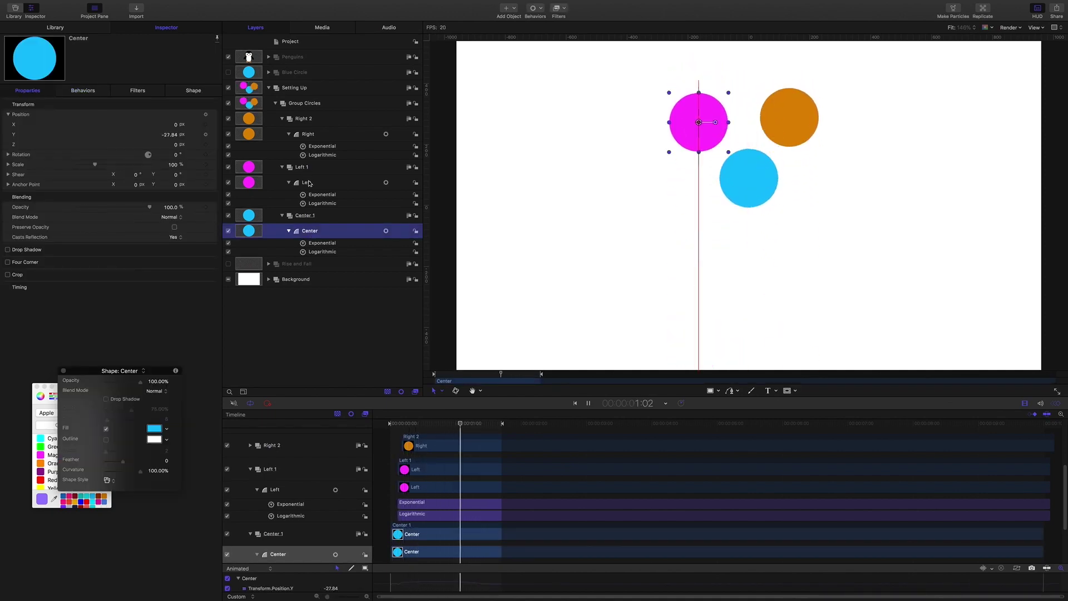
{"action": "left_click", "coordinate": [309, 135]}
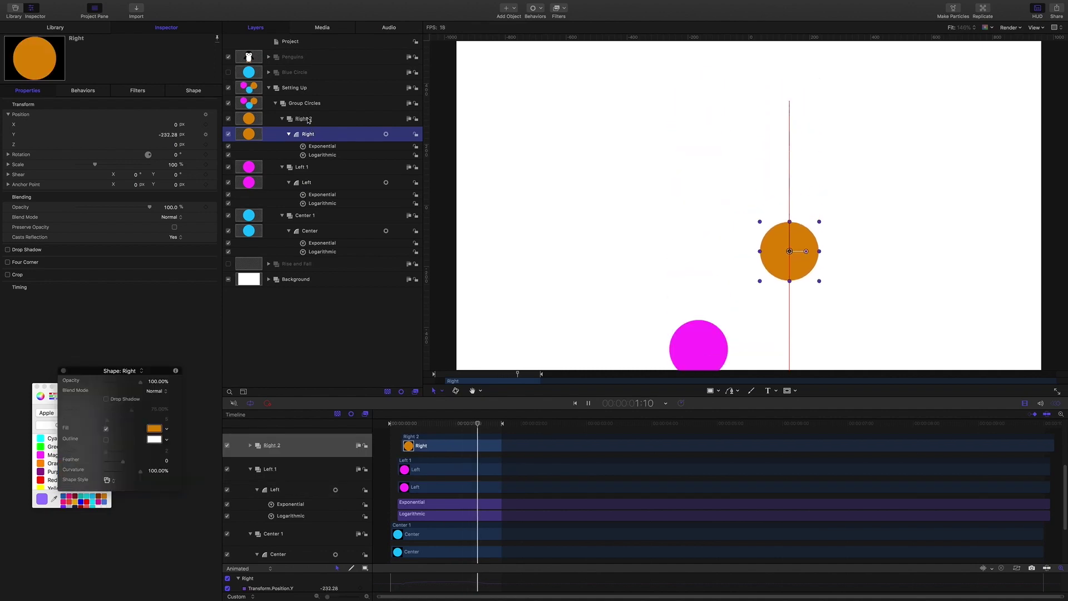
{"action": "left_click", "coordinate": [308, 119]}
{"action": "left_click", "coordinate": [303, 166]}
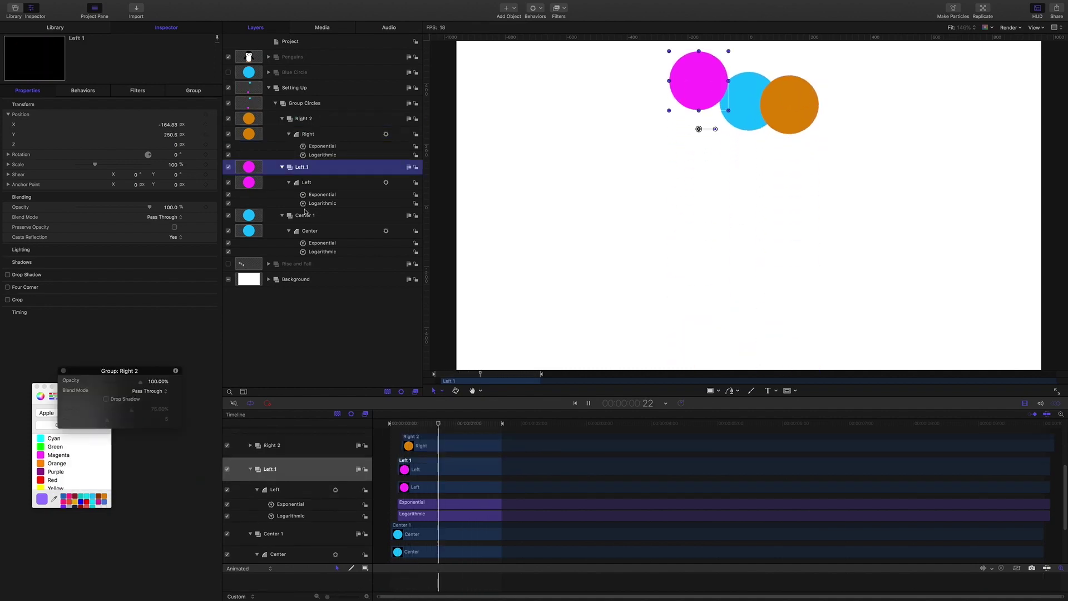
{"action": "left_click", "coordinate": [305, 215]}
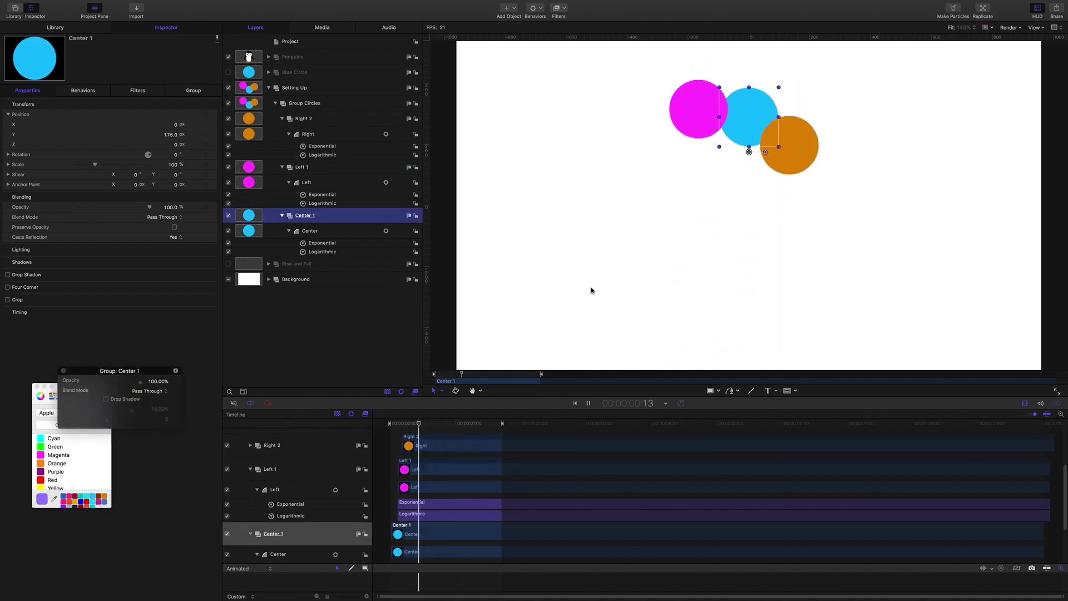
{"action": "scroll", "coordinate": [591, 289], "scroll_direction": "down", "scroll_amount": 5}
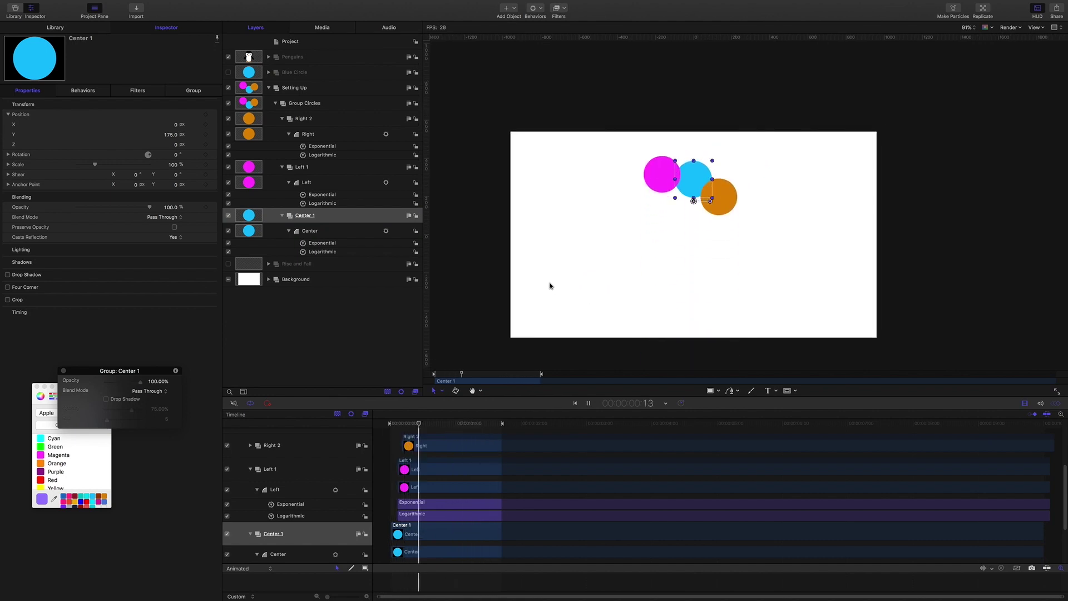
{"action": "key", "text": "space"}
{"action": "mouse_move", "coordinate": [432, 423]}
{"action": "left_mouse_down"}
{"action": "mouse_move", "coordinate": [422, 417]}
{"action": "mouse_move", "coordinate": [435, 418]}
{"action": "left_mouse_up"}
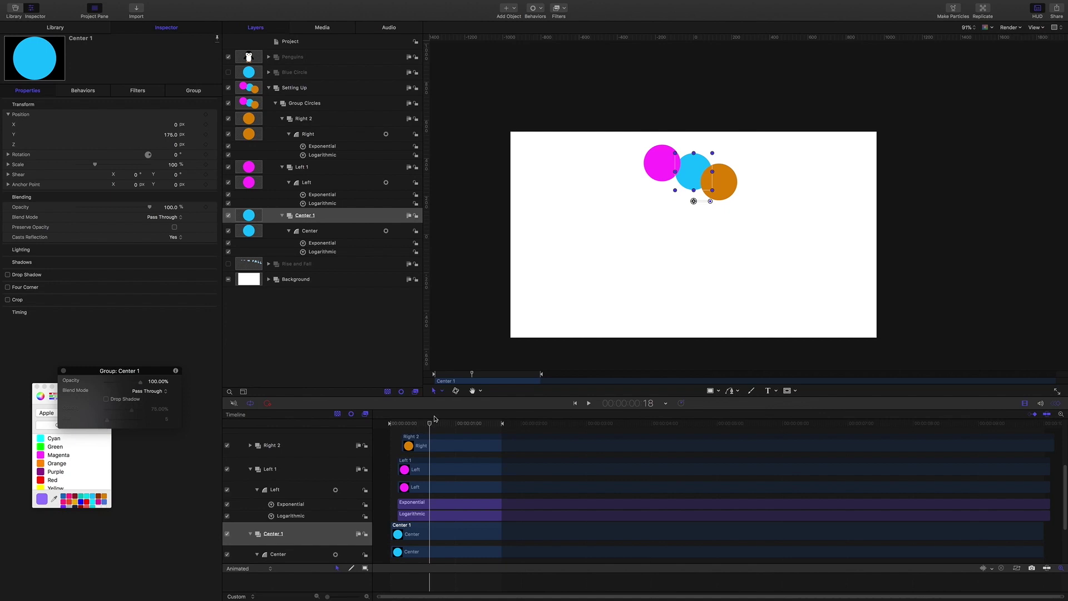
Drag the Left 1 magenta circle lower, preview the leaps, and zoom the canvas to 100%
{"action": "left_click", "coordinate": [304, 169]}
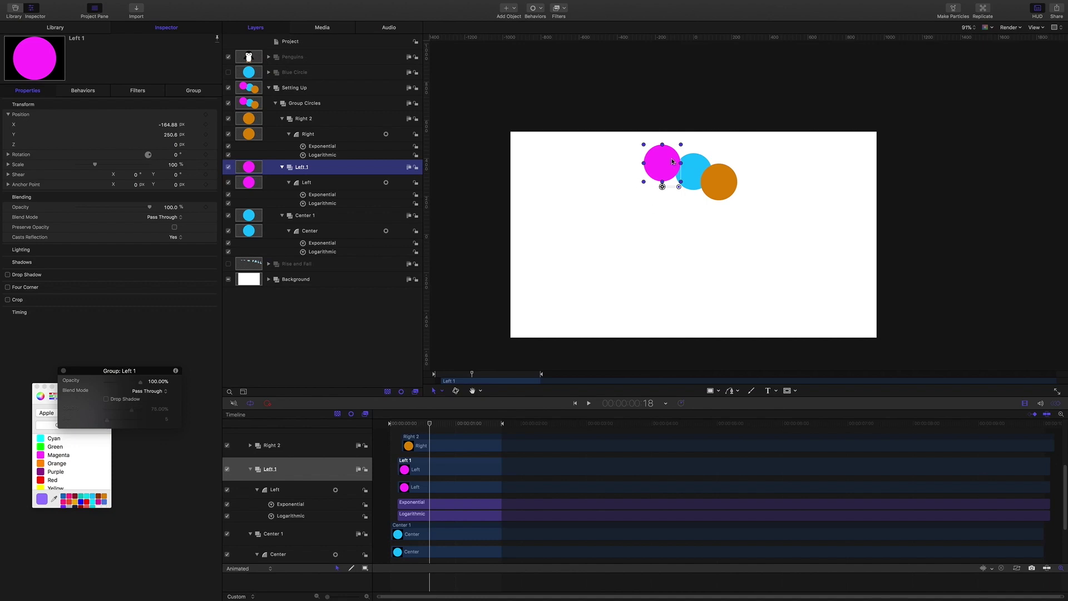
{"action": "left_click_drag", "start_coordinate": [673, 162], "coordinate": [666, 213]}
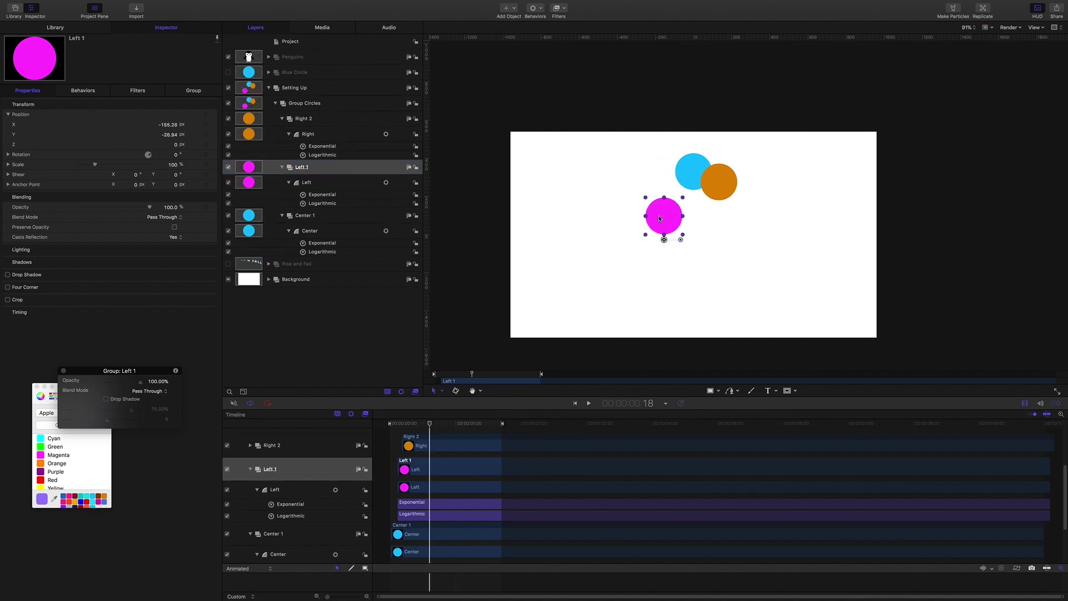
{"action": "left_click", "coordinate": [386, 336]}
{"action": "key", "text": "shift+z"}
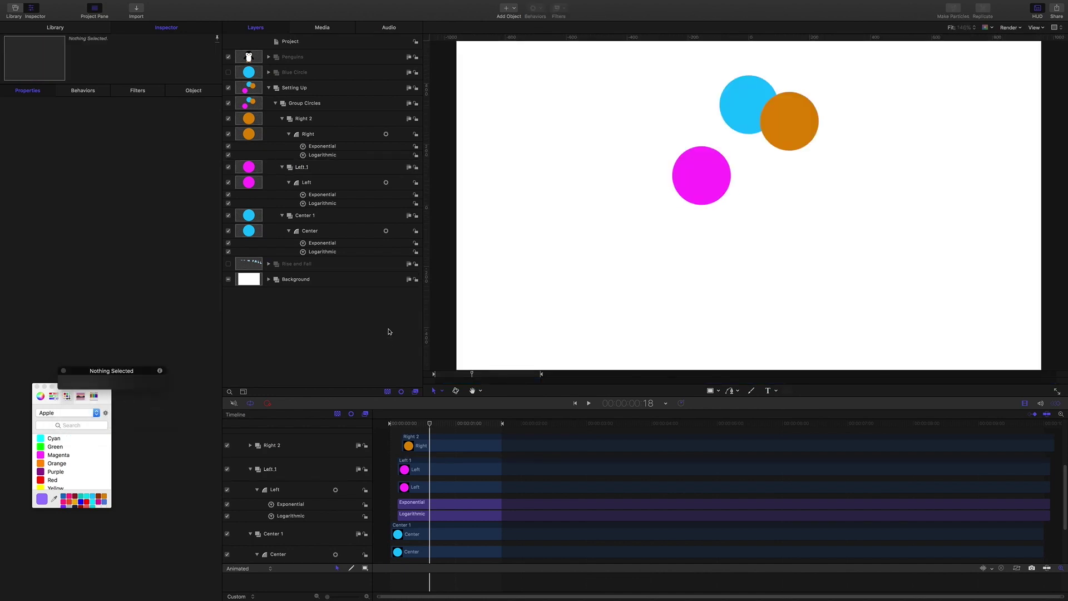
{"action": "key", "text": "space"}
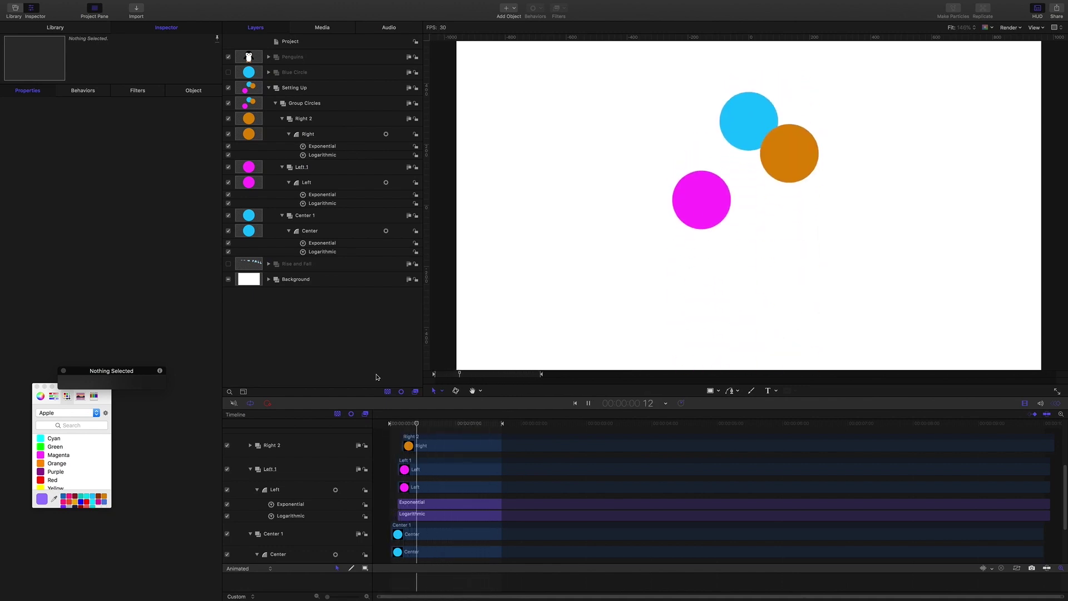
{"action": "key", "text": "space"}
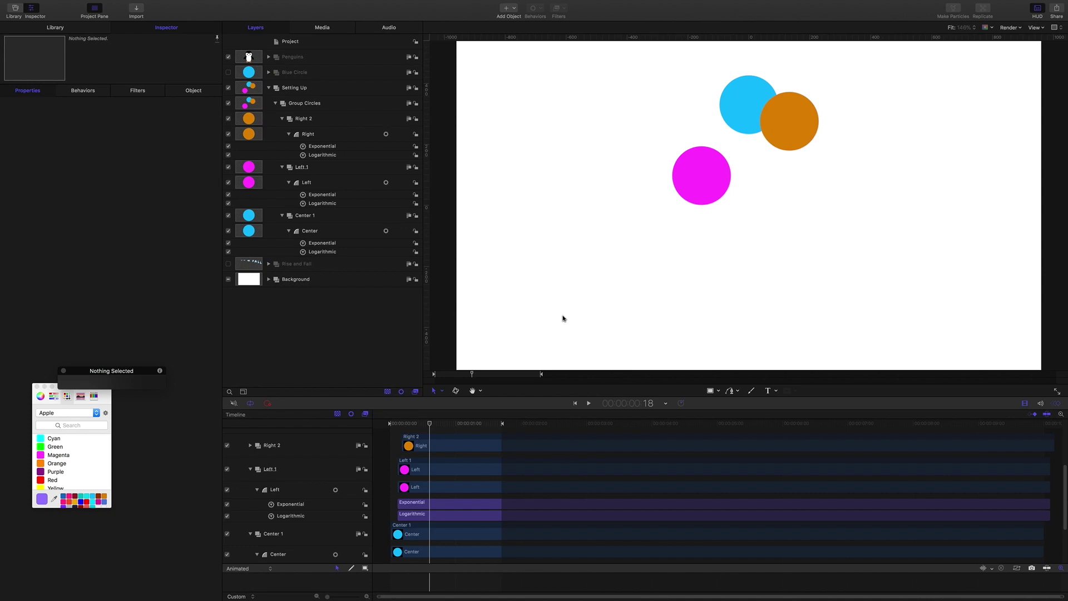
{"action": "left_click", "coordinate": [594, 303], "text": "alt"}
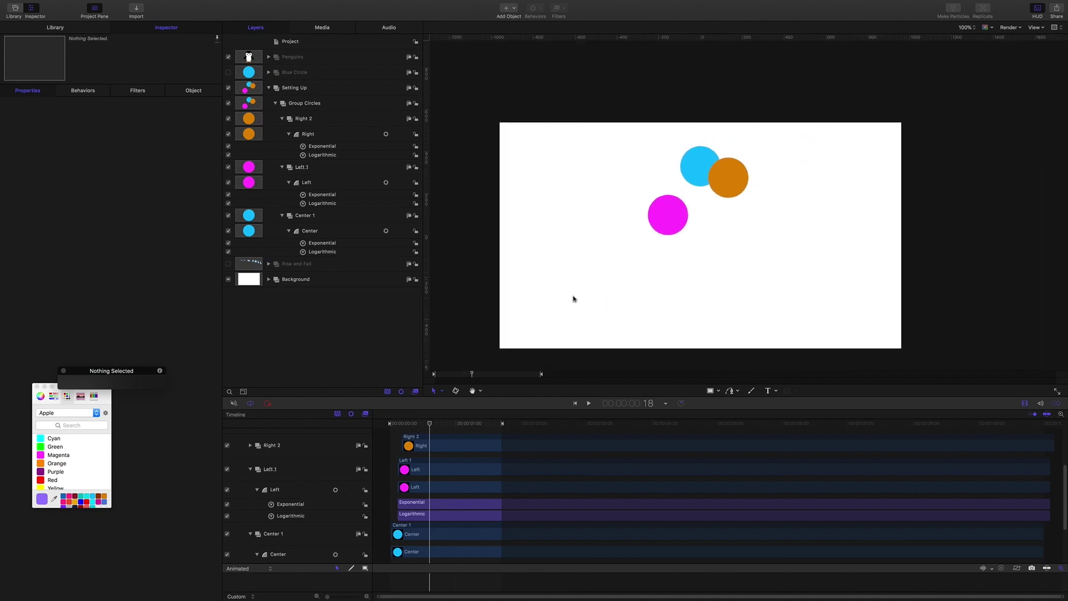
Show the Left circle's Exponential and Logarithmic behavior settings and rewind to the first frame
{"action": "left_click", "coordinate": [309, 135]}
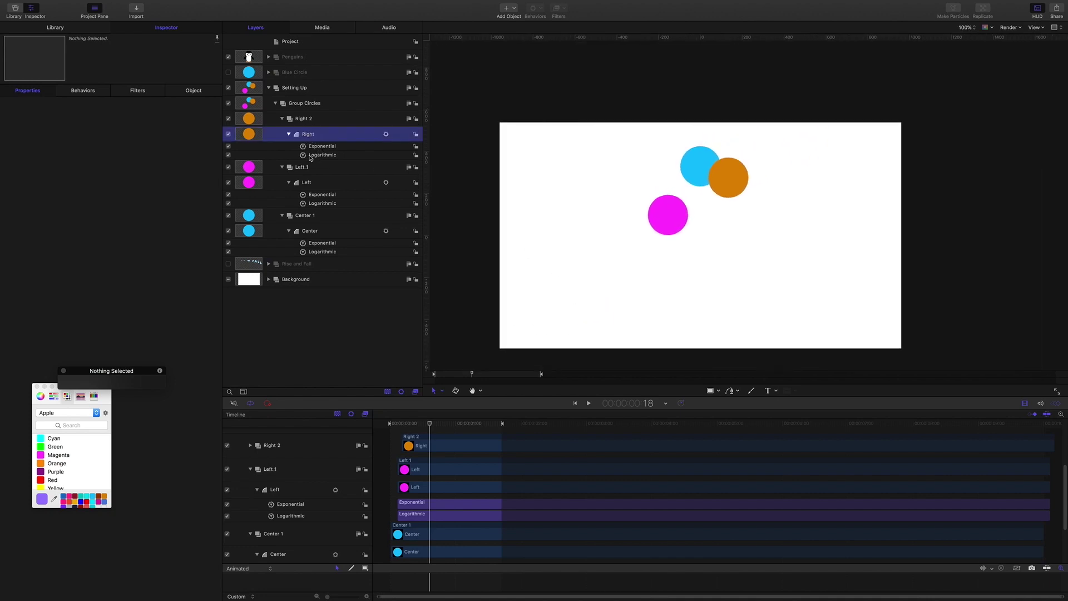
{"action": "left_click", "coordinate": [324, 196]}
{"action": "key", "text": "Down"}
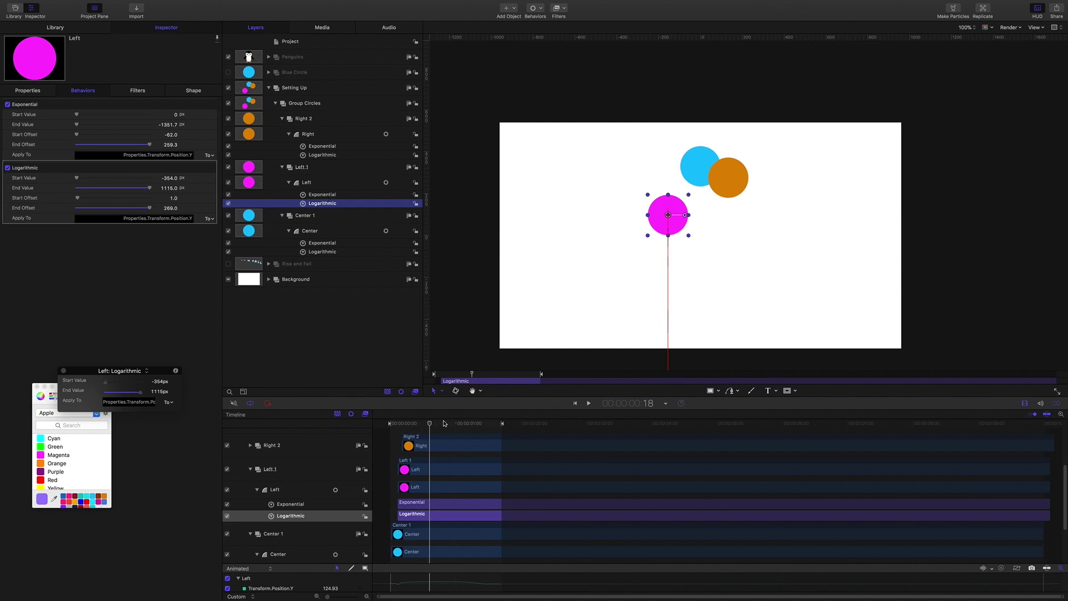
{"action": "mouse_move", "coordinate": [430, 426]}
{"action": "left_mouse_down"}
{"action": "mouse_move", "coordinate": [389, 421]}
{"action": "mouse_move", "coordinate": [414, 422]}
{"action": "left_mouse_up"}
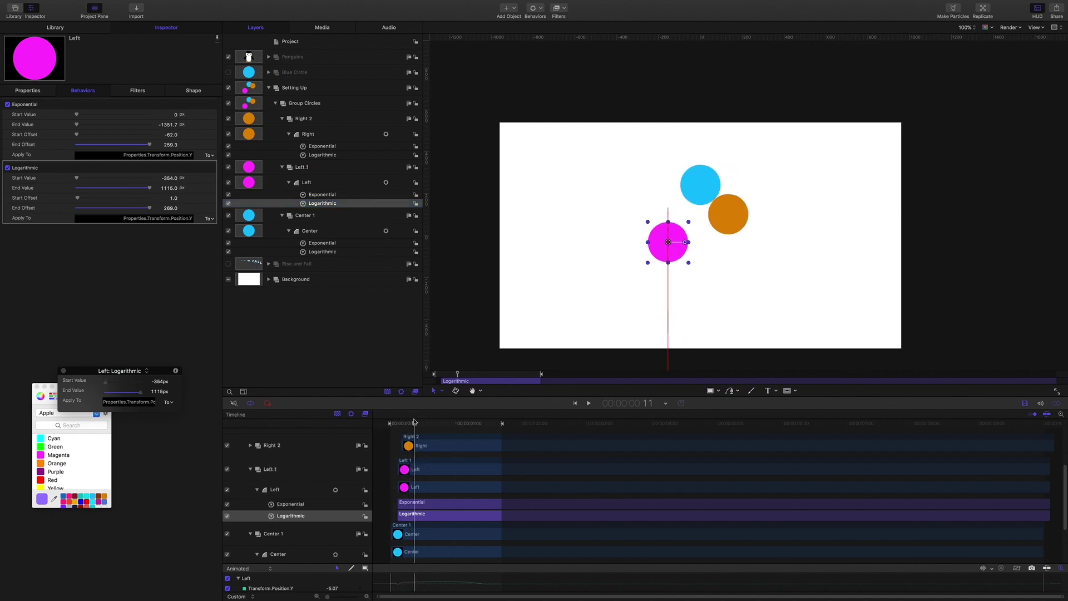
{"action": "left_click", "coordinate": [330, 195]}
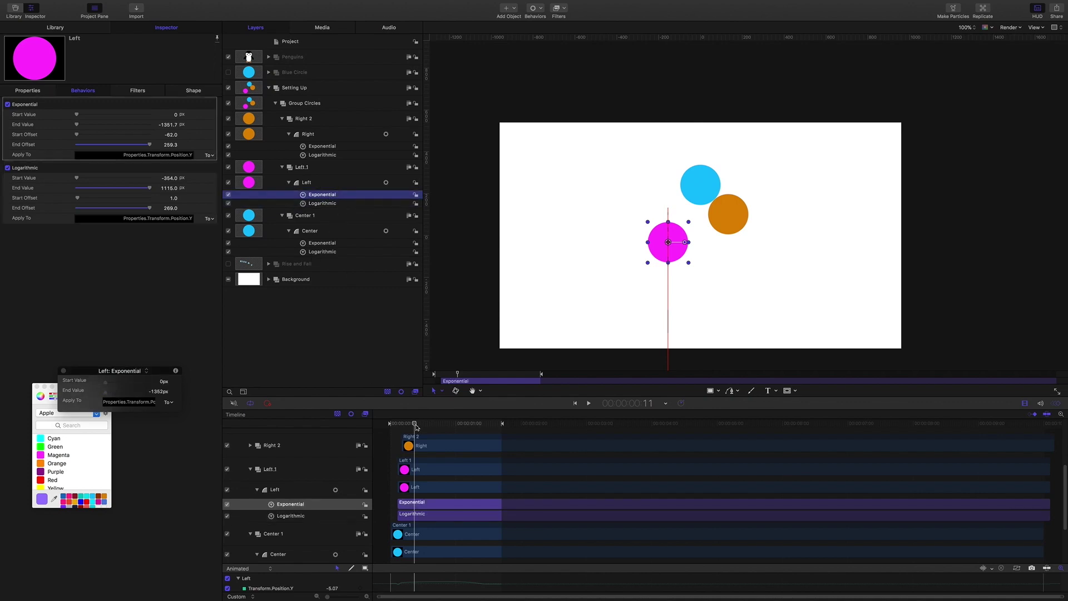
{"action": "mouse_move", "coordinate": [416, 427]}
{"action": "left_mouse_down"}
{"action": "mouse_move", "coordinate": [386, 421]}
{"action": "mouse_move", "coordinate": [422, 411]}
{"action": "left_mouse_up"}
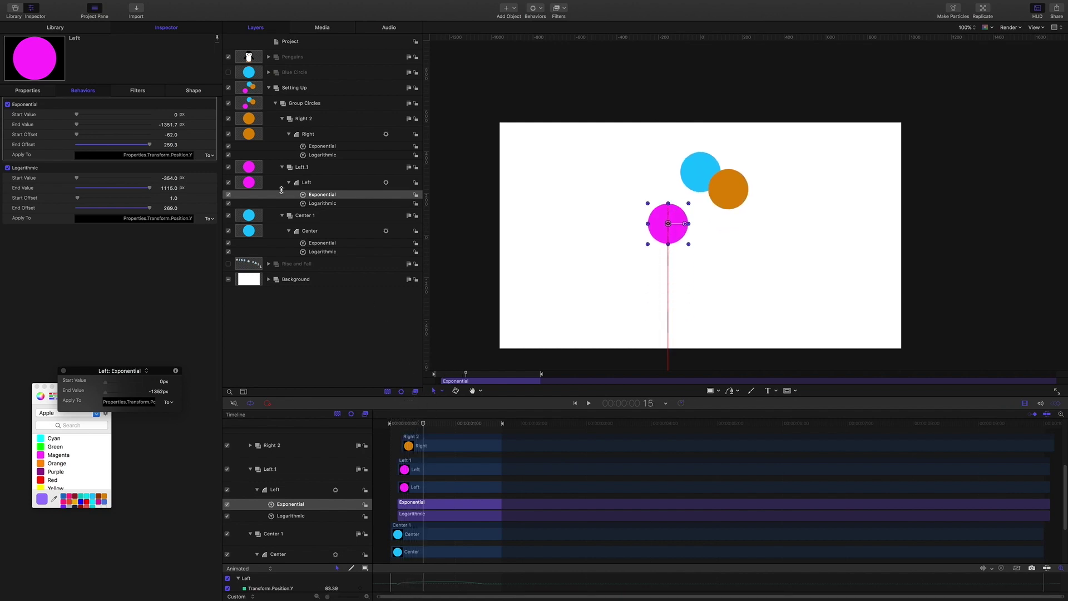
Hide the Left and Right circles, play the Center circle alone, and show its Exponential settings
{"action": "left_click", "coordinate": [228, 183]}
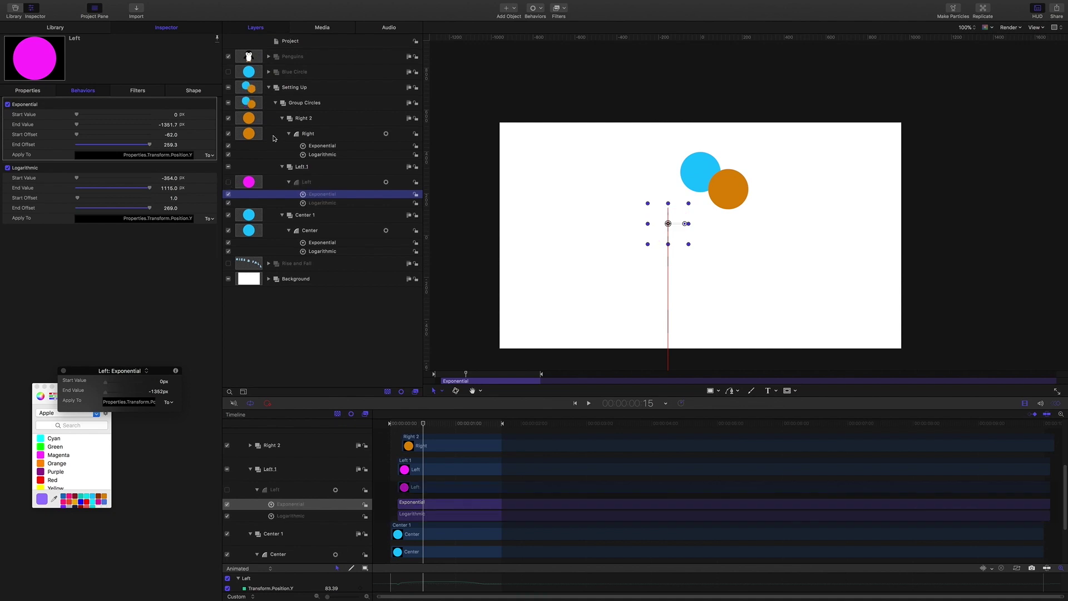
{"action": "left_click", "coordinate": [228, 135]}
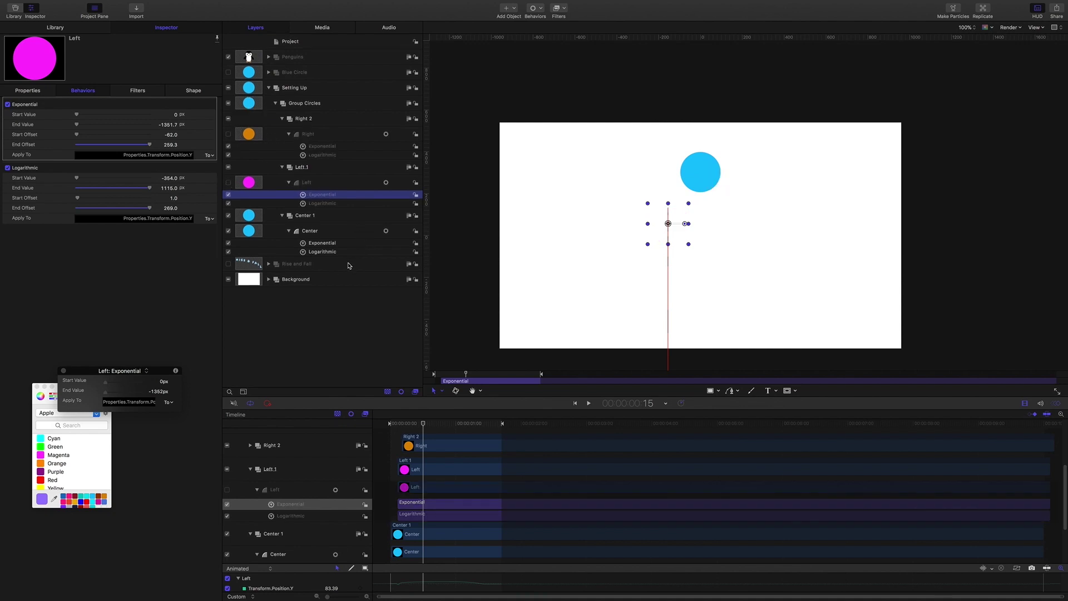
{"action": "left_click_drag", "start_coordinate": [426, 428], "coordinate": [359, 419]}
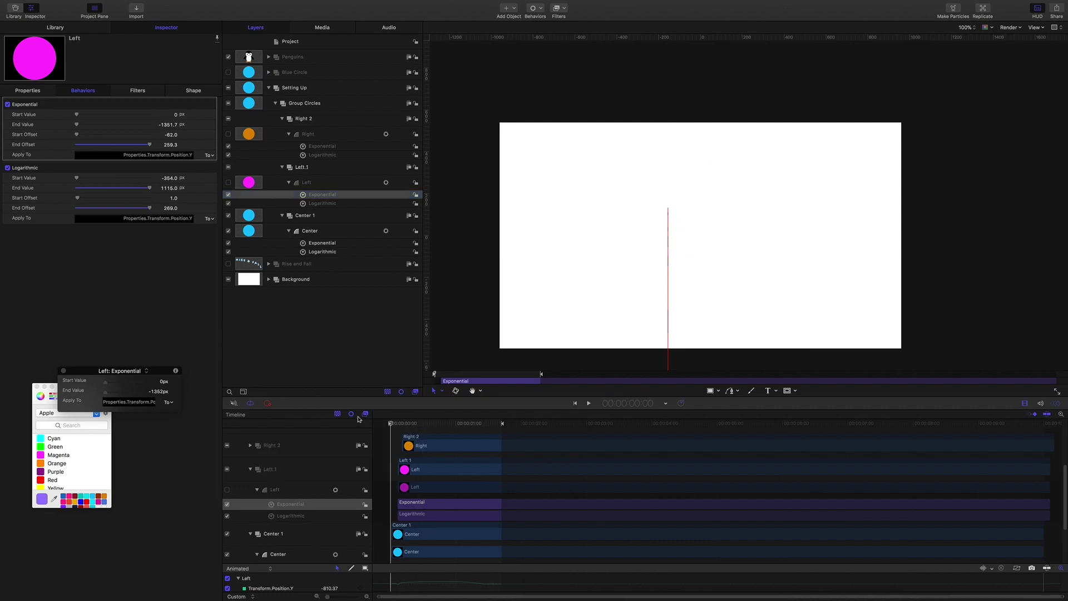
{"action": "left_click", "coordinate": [349, 308]}
{"action": "key", "text": "space"}
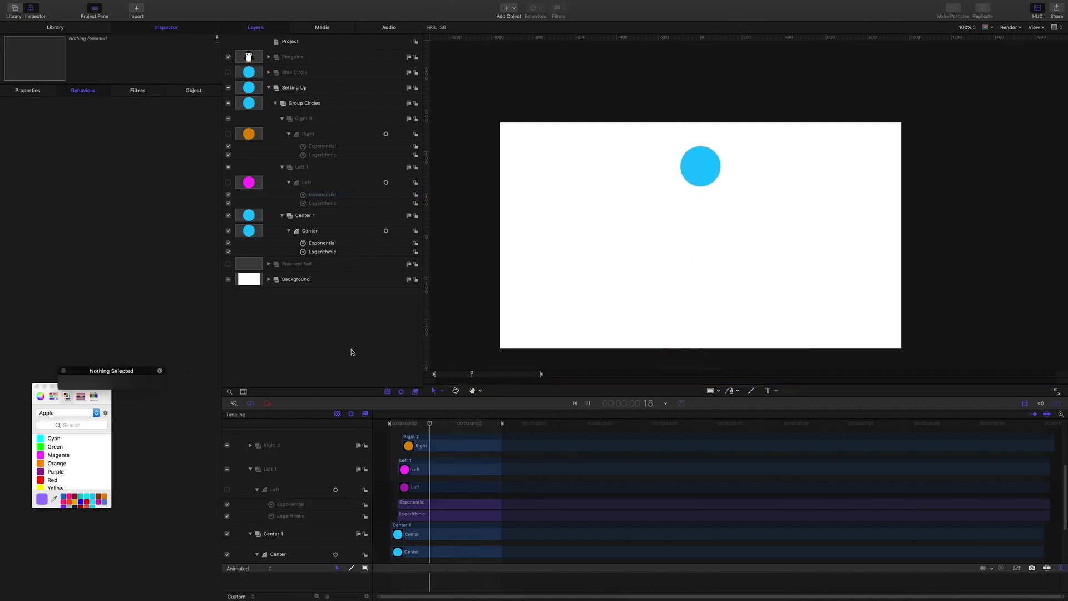
{"action": "key", "text": "space"}
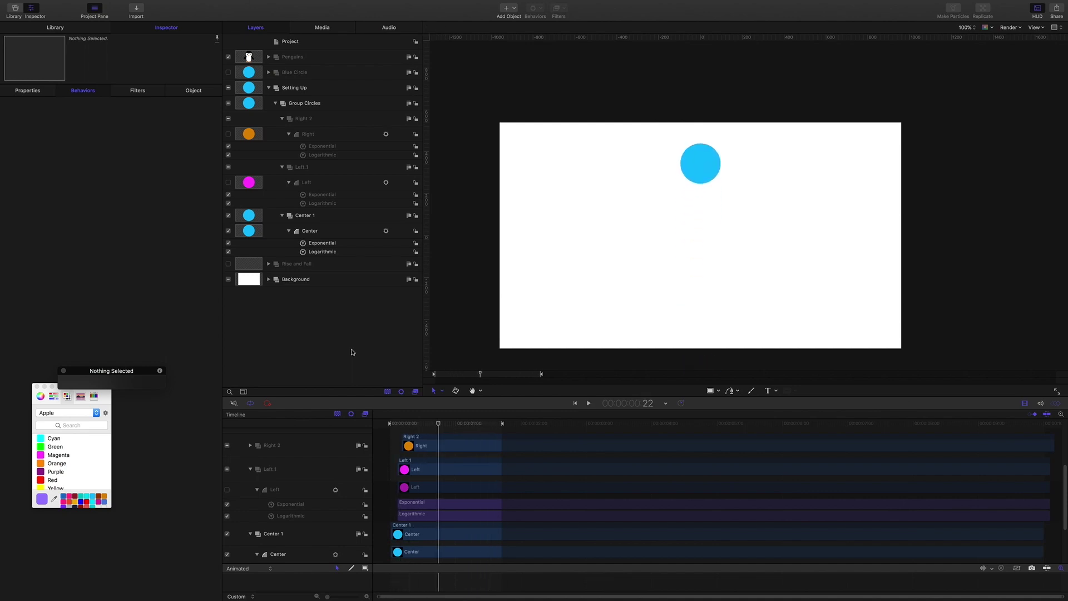
{"action": "left_click", "coordinate": [320, 243]}
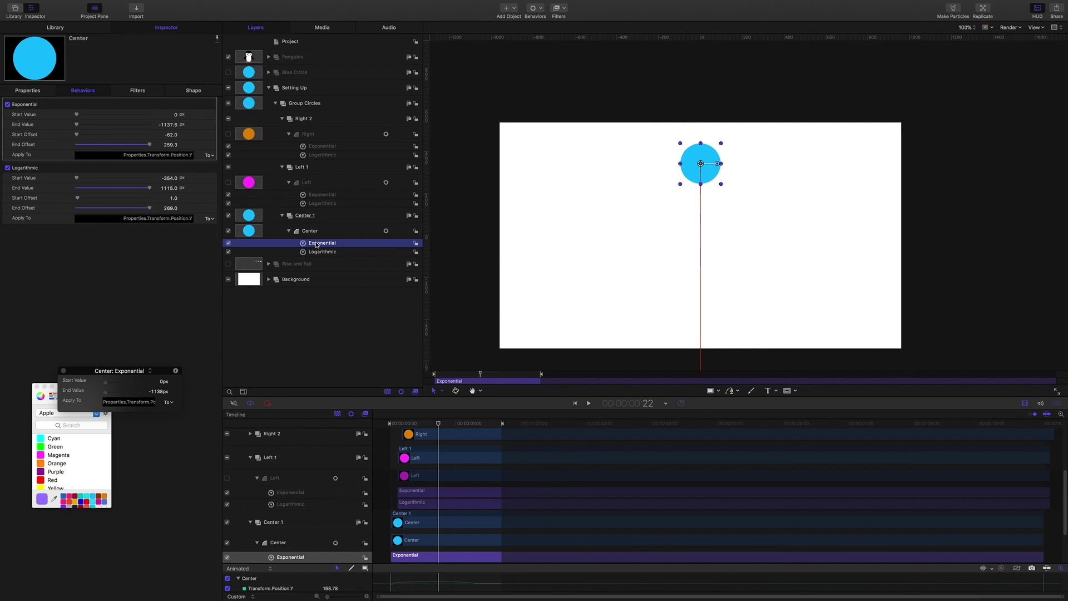
Move Exponential below Logarithmic, enlarge the keyframe graph, and lower Exponential End Offset to 265.3
{"action": "key", "text": "super+bracketleft"}
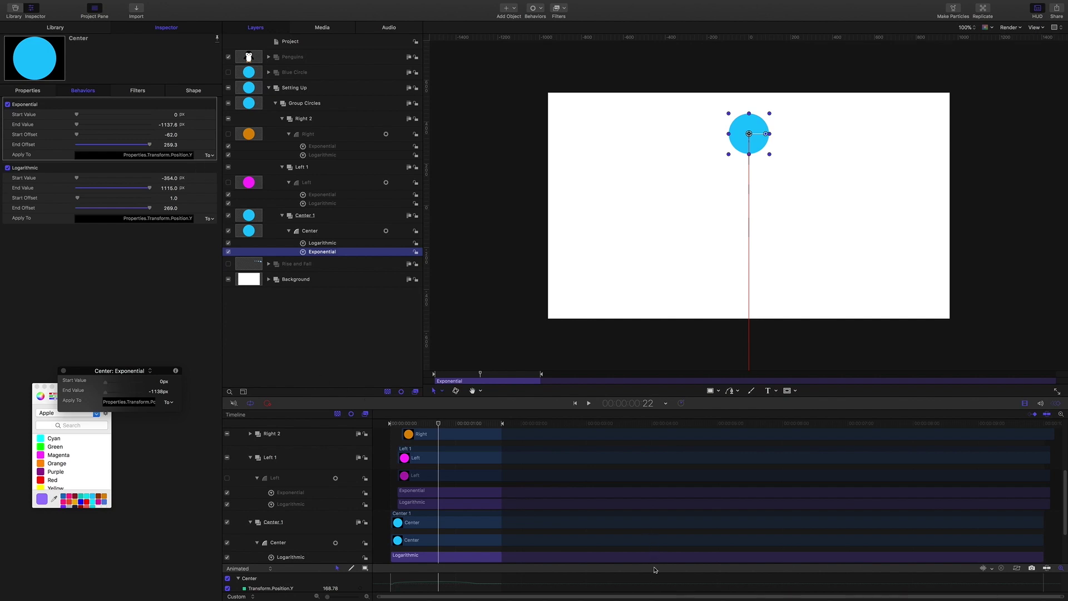
{"action": "left_click", "coordinate": [662, 542]}
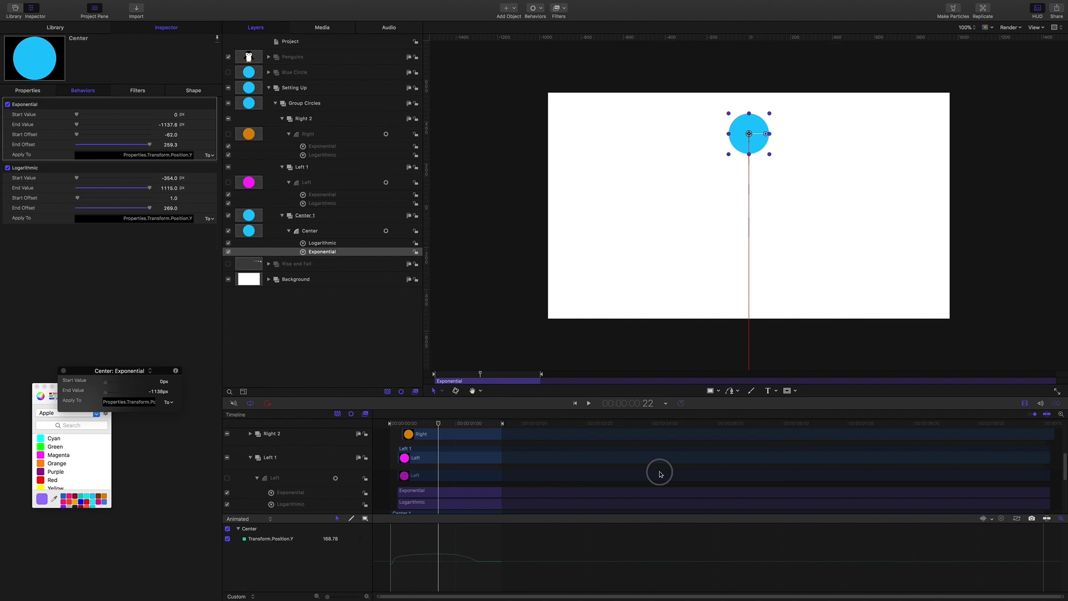
{"action": "left_click_drag", "start_coordinate": [660, 474], "coordinate": [656, 444]}
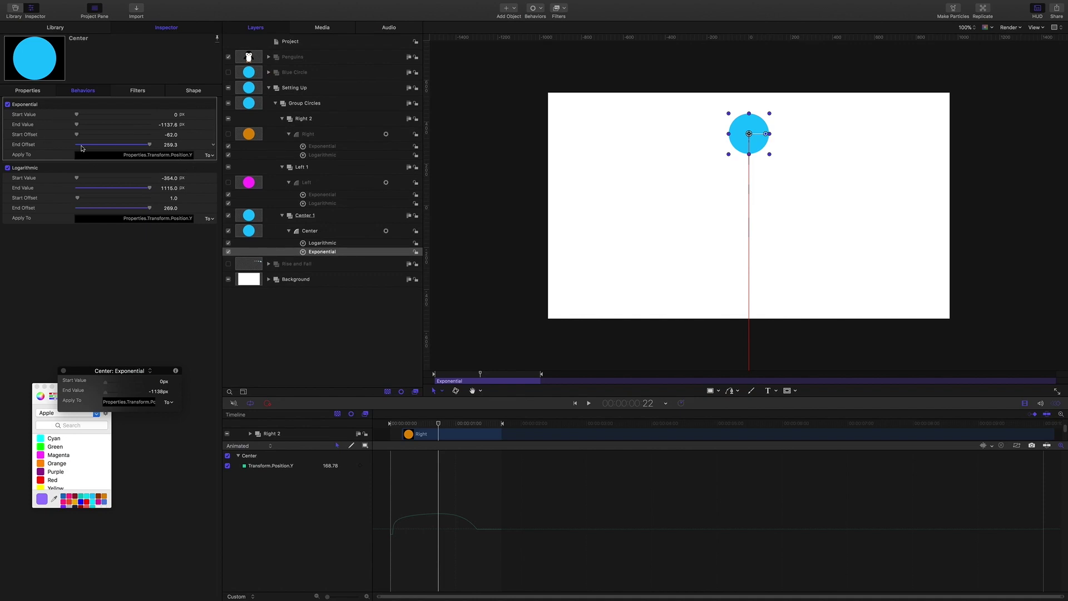
{"action": "left_click", "coordinate": [168, 145]}
{"action": "left_click_drag", "start_coordinate": [168, 146], "coordinate": [162, 146]}
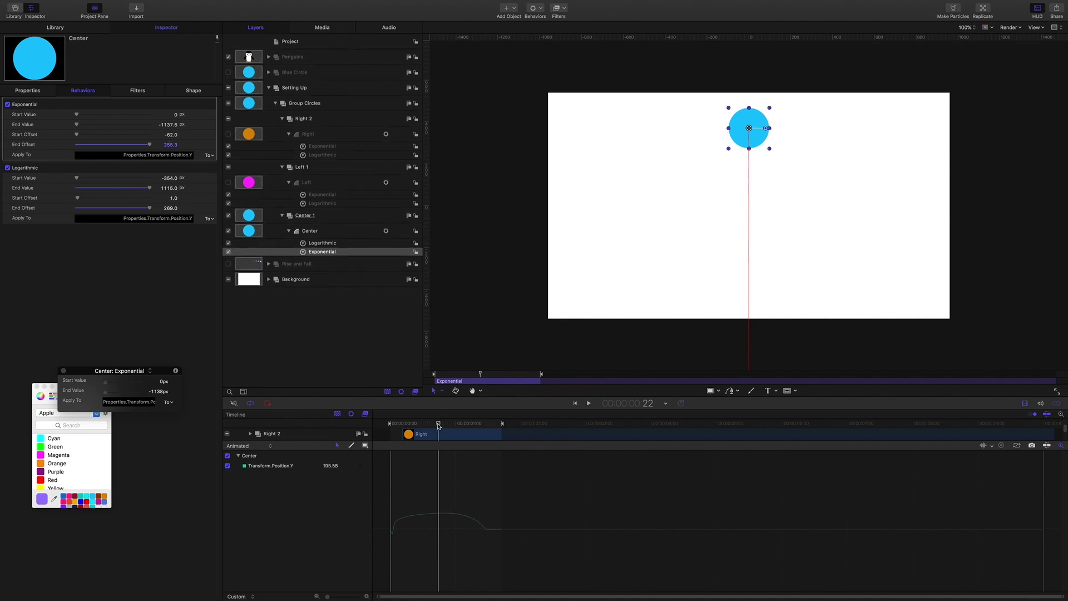
{"action": "key", "text": "space"}
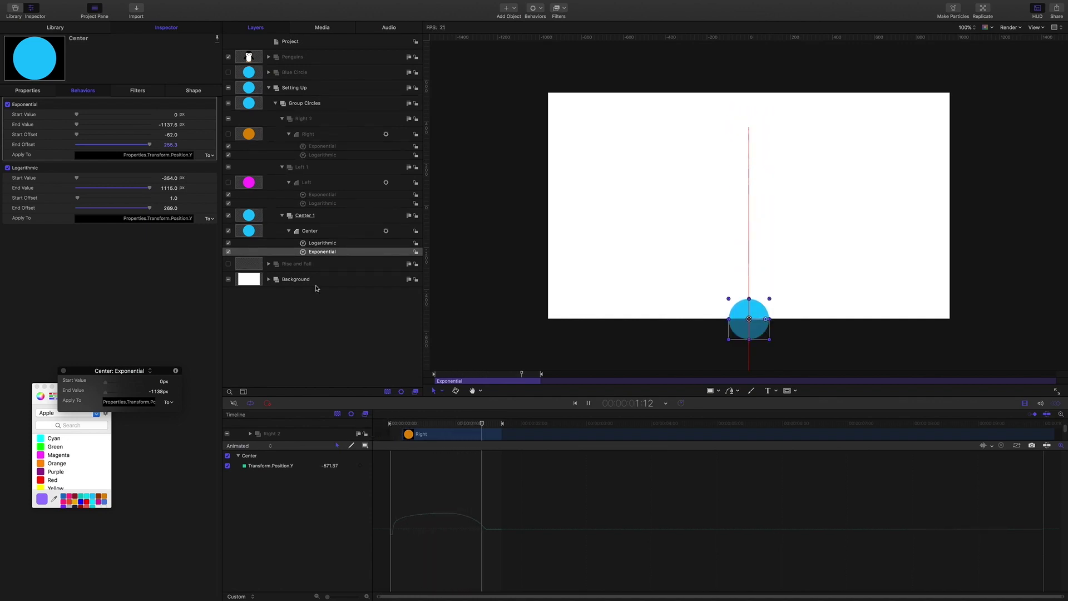
{"action": "key", "text": "space"}
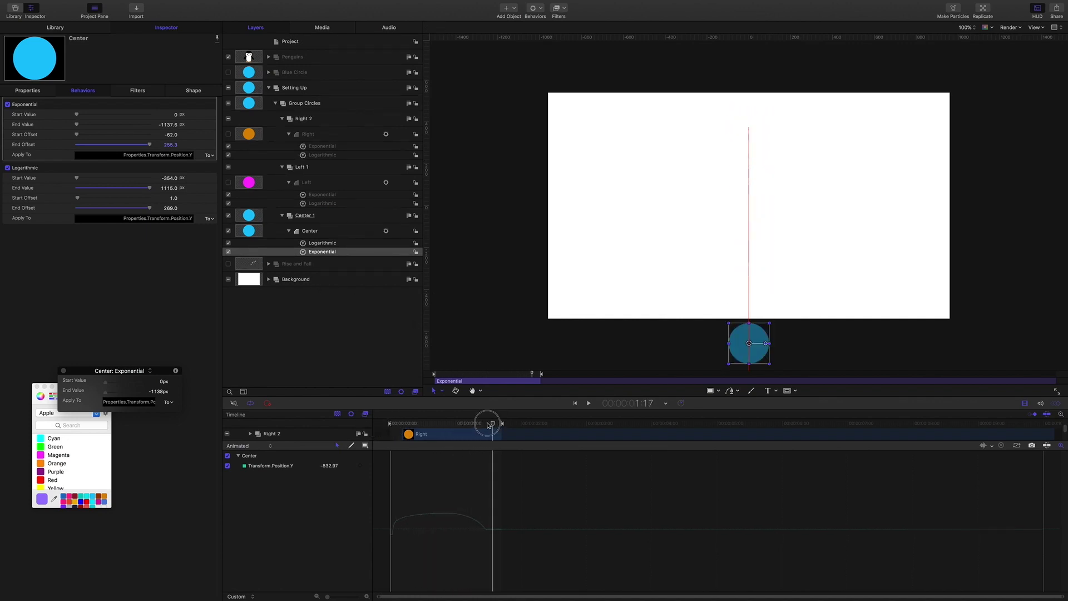
{"action": "left_click", "coordinate": [351, 334]}
{"action": "key", "text": "space"}
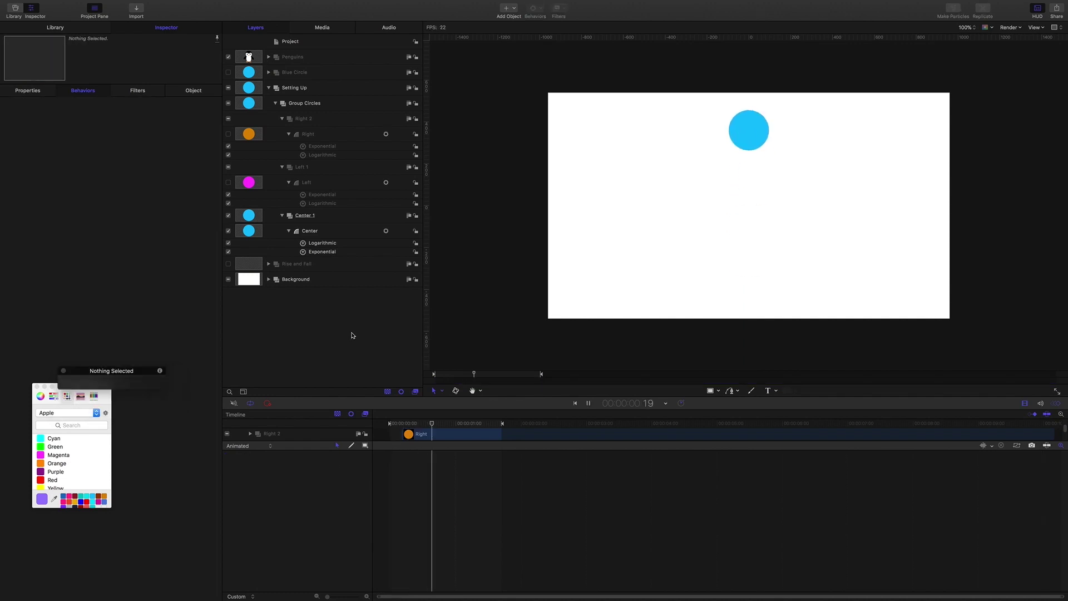
{"action": "key", "text": "shift+z"}
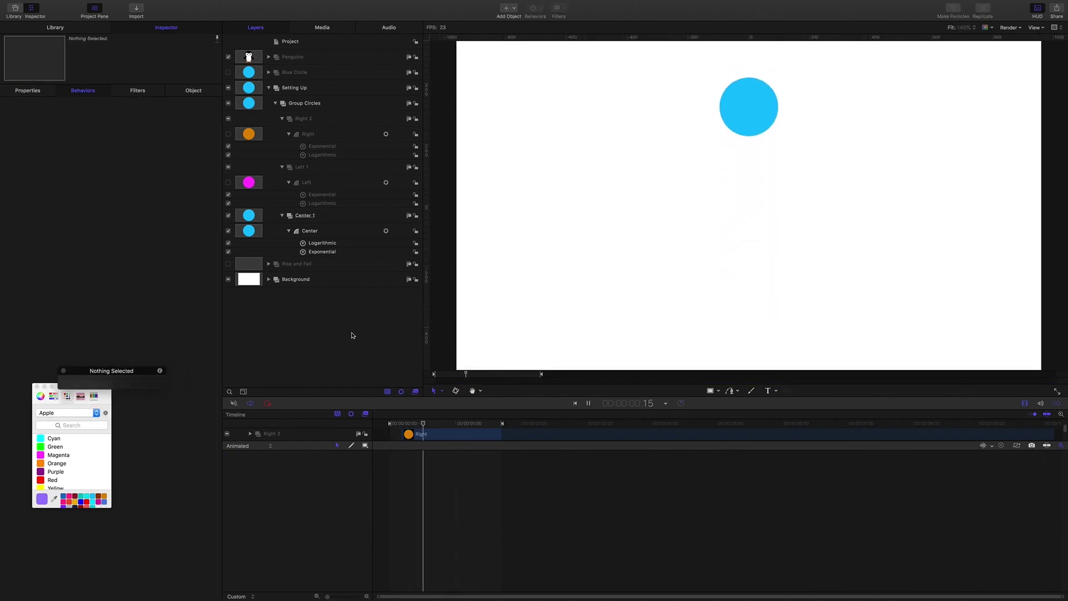
{"action": "key", "text": "space"}
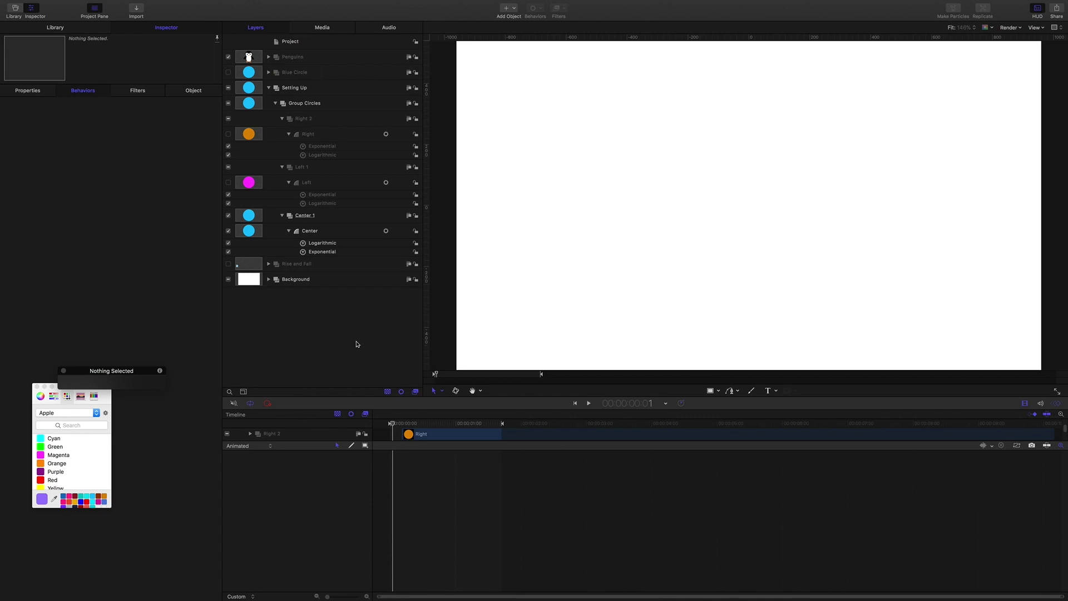
Replay the animation, select the Center, Right and Left penguin layers, then the circle's Logarithmic behavior
{"action": "key", "text": "space"}
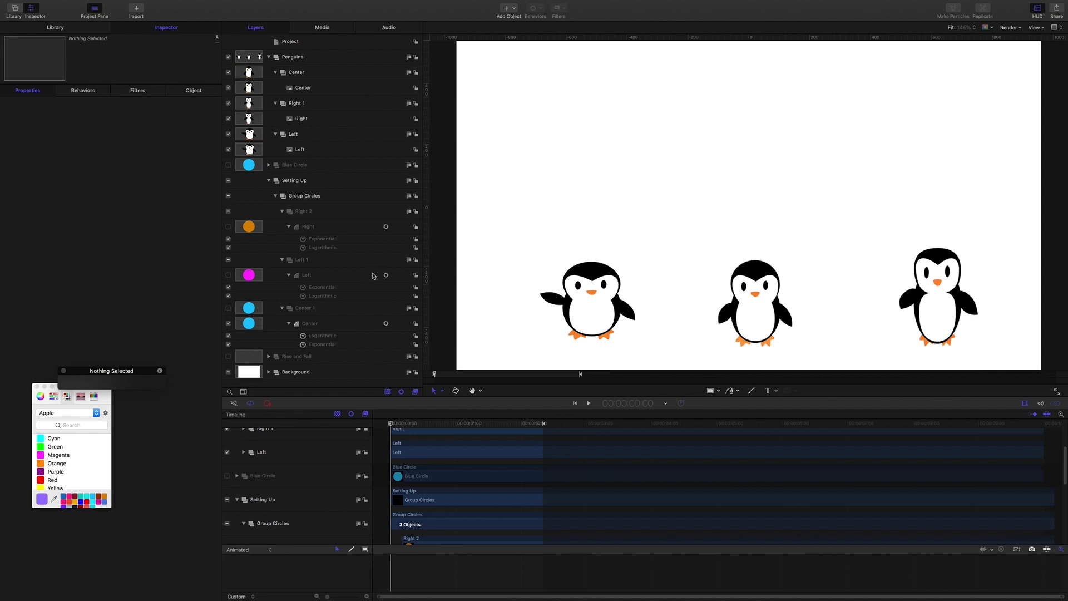
{"action": "left_click", "coordinate": [304, 89]}
{"action": "left_click", "coordinate": [301, 118]}
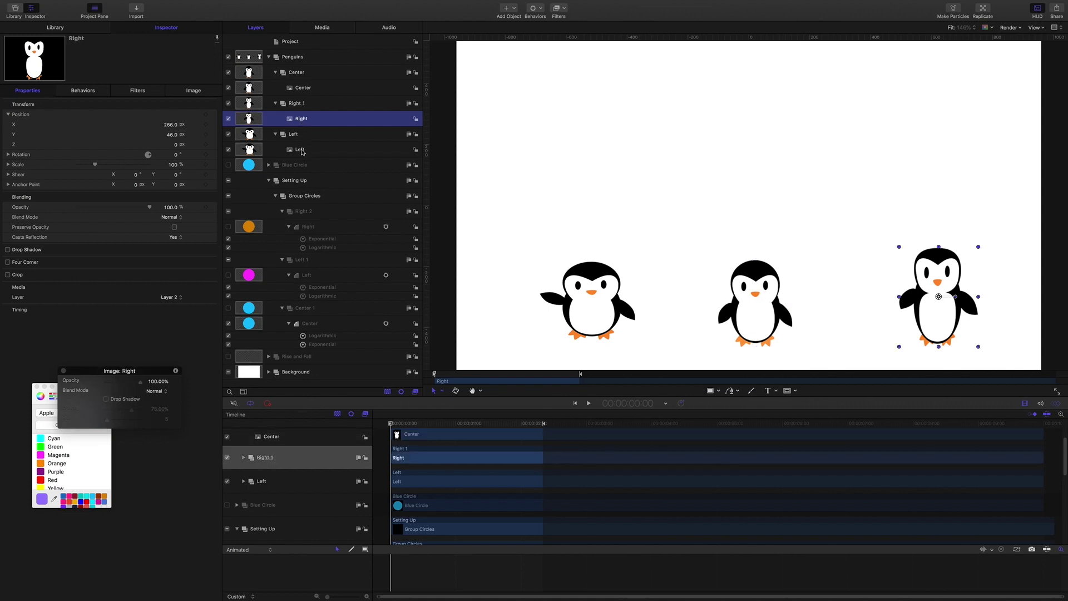
{"action": "left_click", "coordinate": [301, 150]}
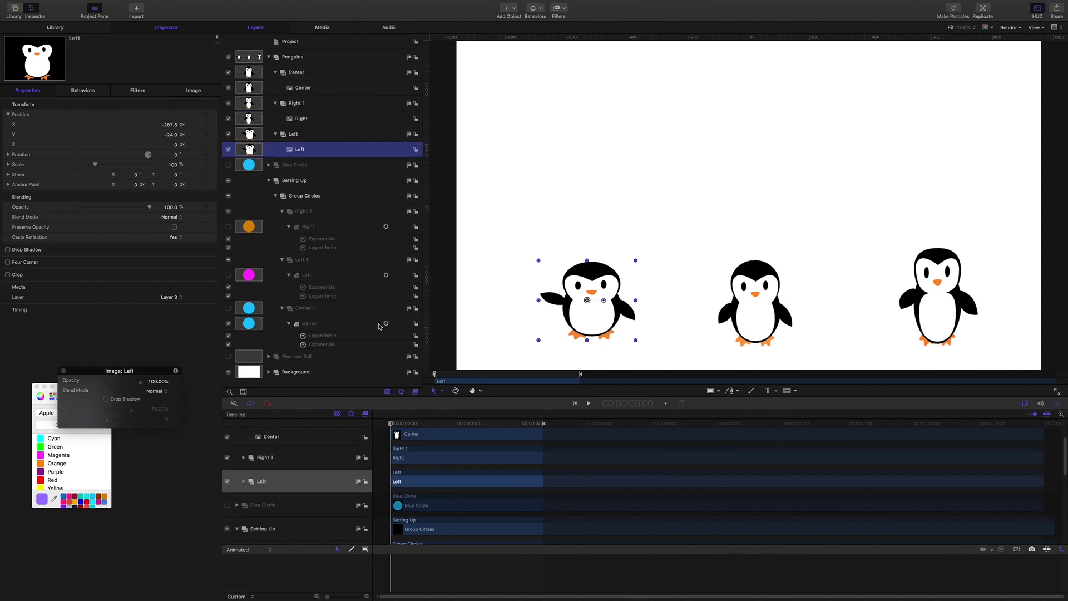
{"action": "left_click", "coordinate": [328, 336]}
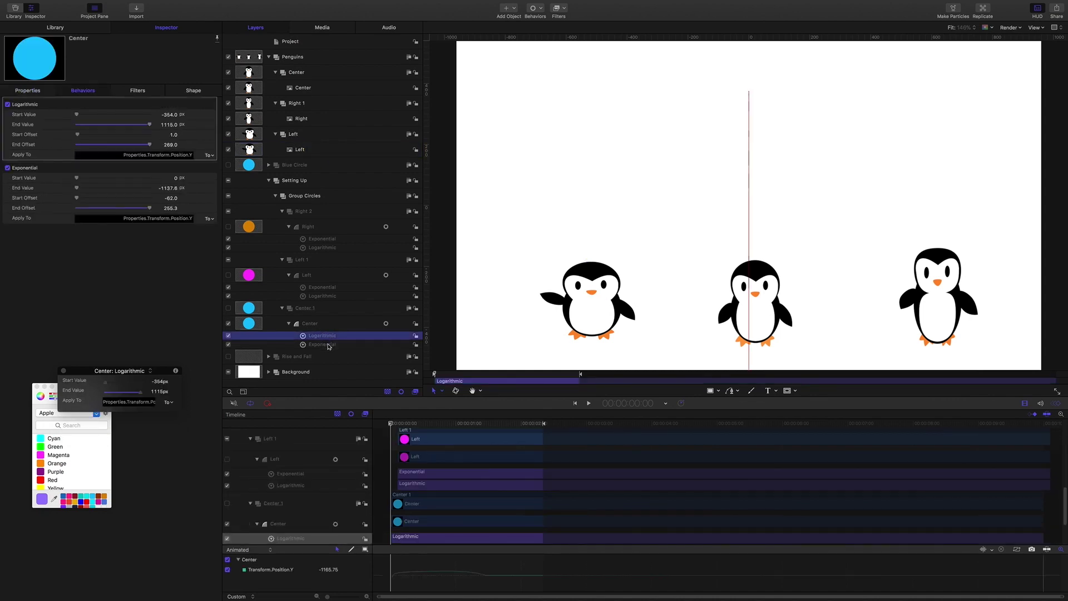
Copy the circle's Logarithmic and Exponential behaviors onto the Center, Left and Right penguins, then preview
{"action": "left_click", "coordinate": [328, 345], "text": "shift"}
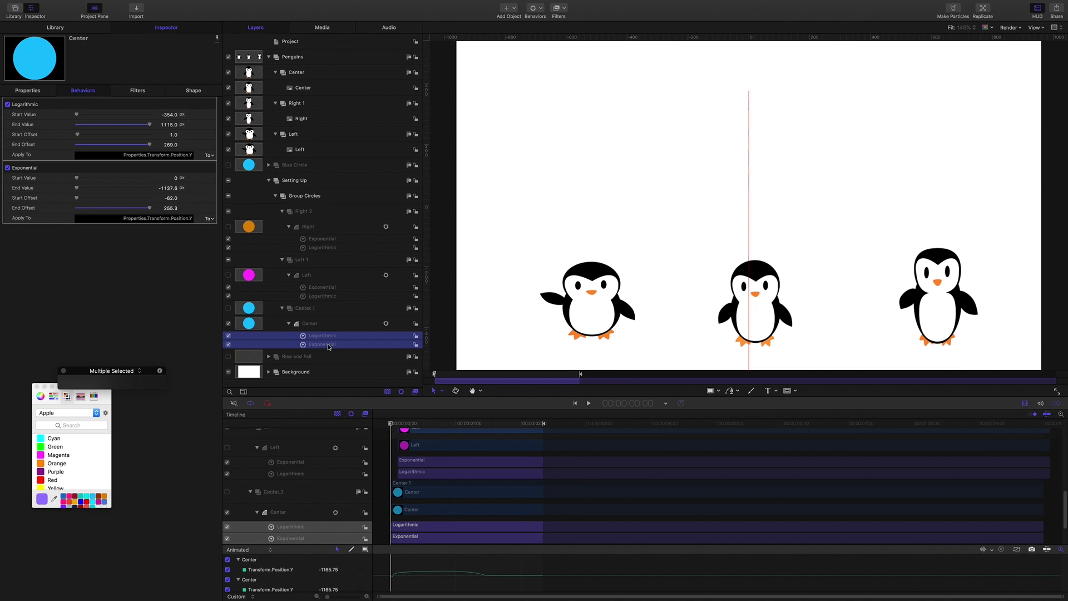
{"action": "left_click_drag", "start_coordinate": [328, 341], "coordinate": [315, 89]}
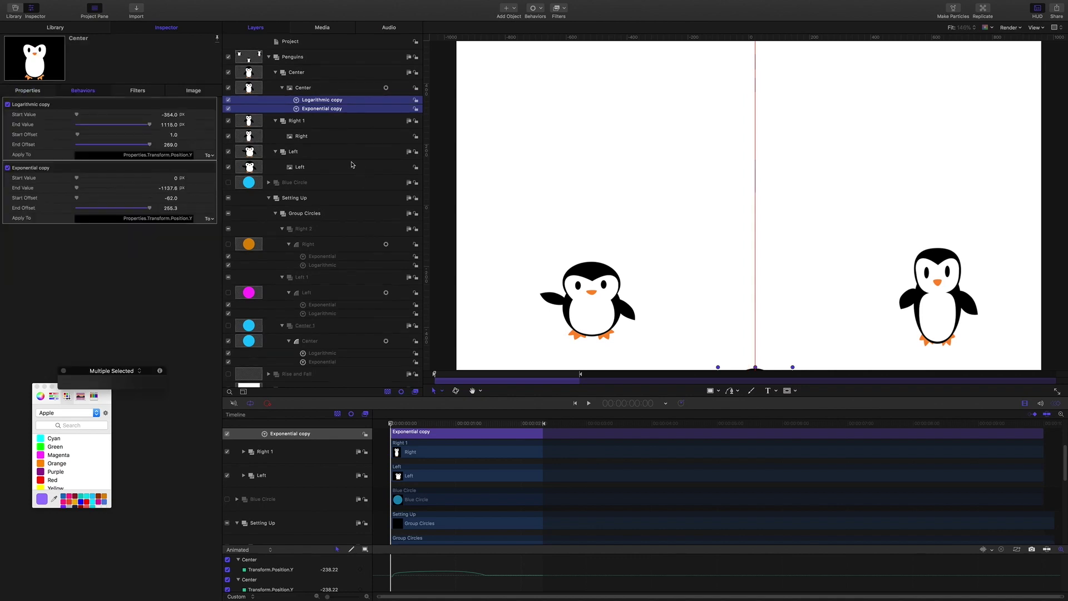
{"action": "left_click", "coordinate": [303, 166]}
{"action": "key", "text": "super+v"}
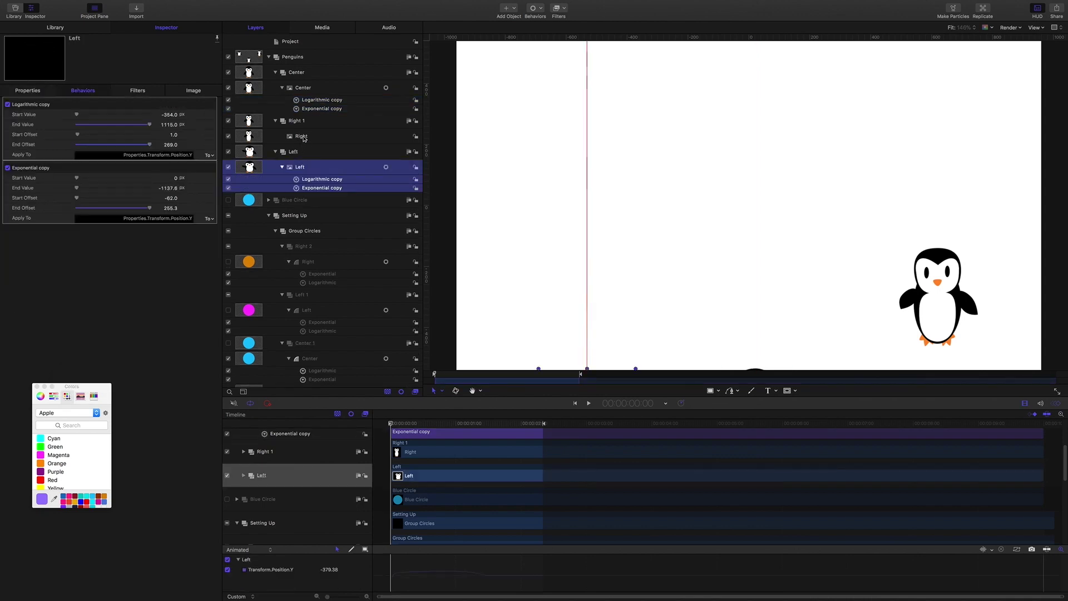
{"action": "left_click", "coordinate": [304, 139]}
{"action": "key", "text": "super+v"}
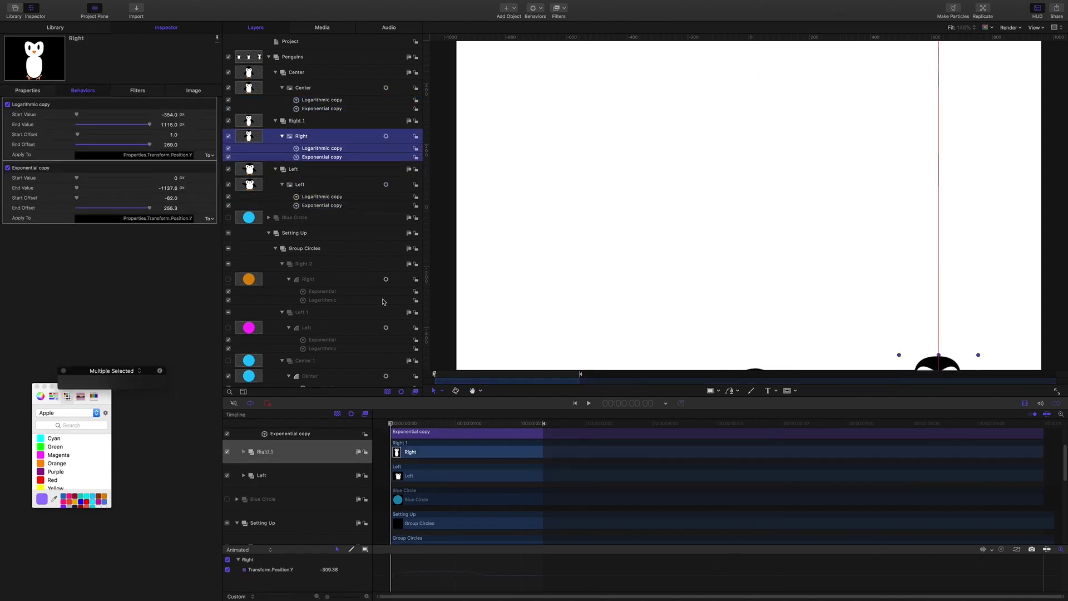
{"action": "mouse_move", "coordinate": [391, 423]}
{"action": "left_mouse_down"}
{"action": "mouse_move", "coordinate": [467, 425]}
{"action": "mouse_move", "coordinate": [389, 425]}
{"action": "mouse_move", "coordinate": [406, 425]}
{"action": "left_mouse_up"}
At the animation's start, move the Right 1 penguin group toward centre below the frame (X 17.69)
{"action": "key", "text": "Left"}
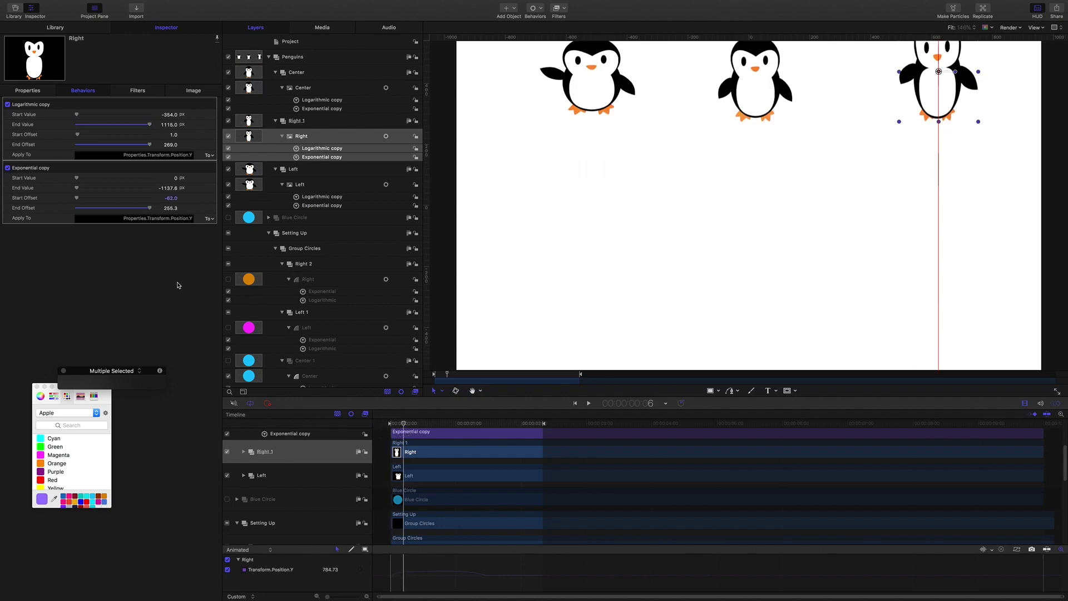
{"action": "left_click_drag", "start_coordinate": [678, 252], "coordinate": [557, 284]}
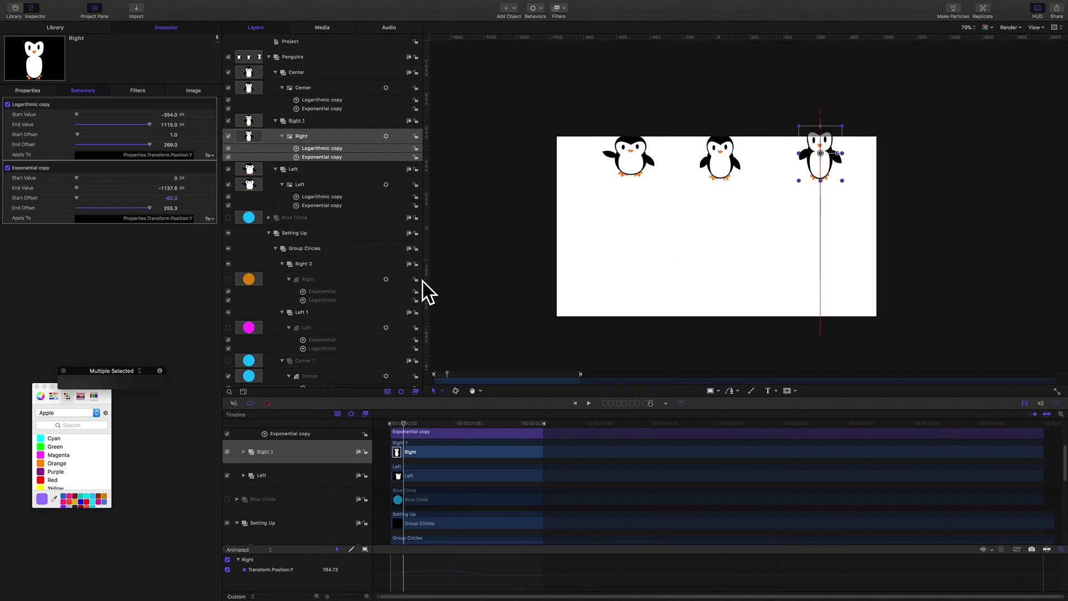
{"action": "left_click", "coordinate": [309, 138]}
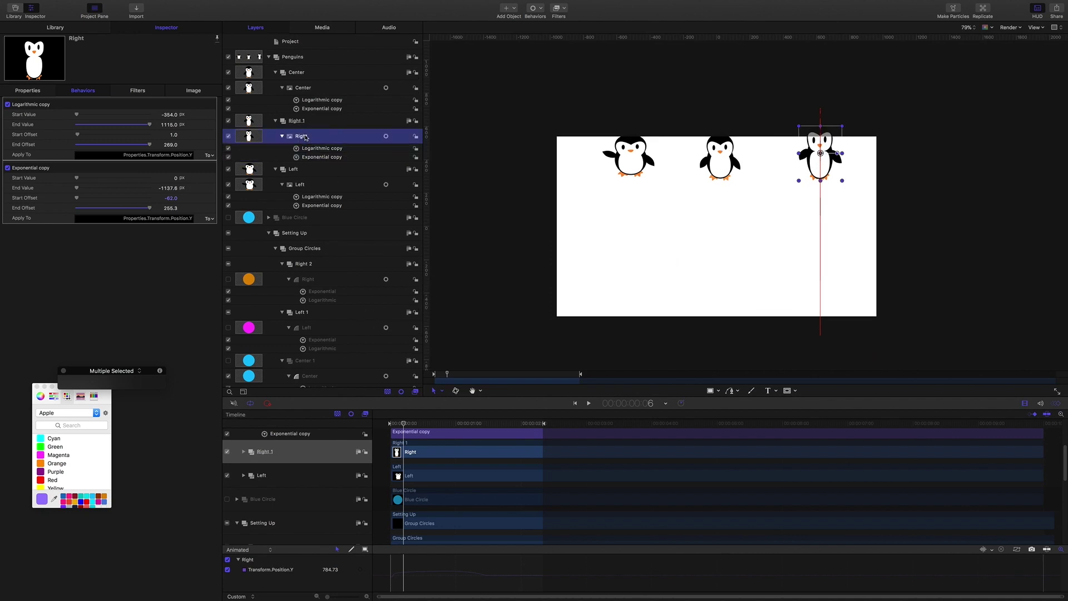
{"action": "left_click_drag", "start_coordinate": [410, 429], "coordinate": [390, 425]}
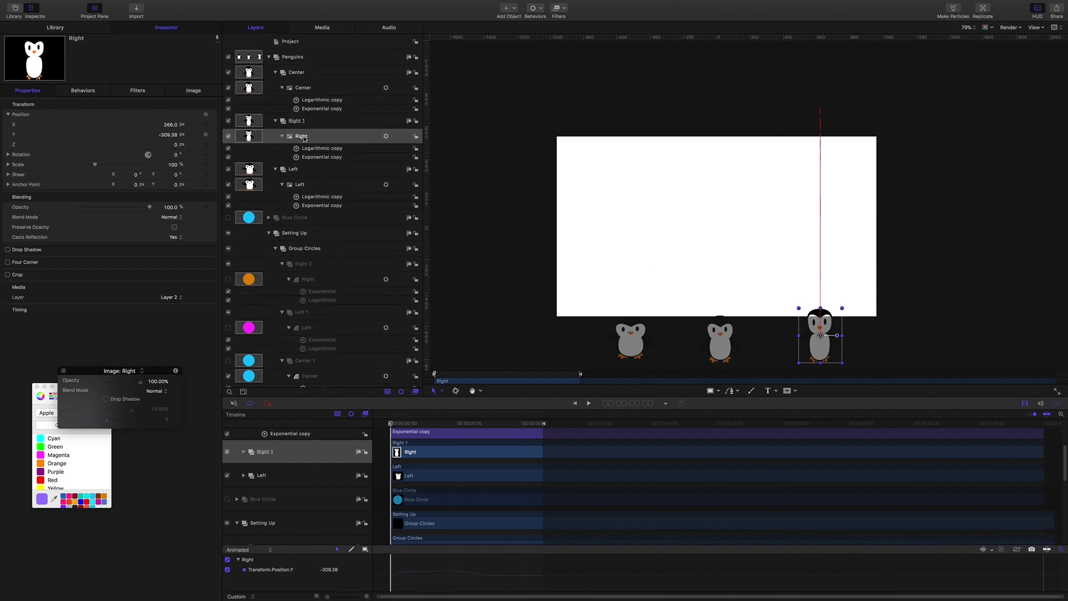
{"action": "left_click", "coordinate": [300, 121]}
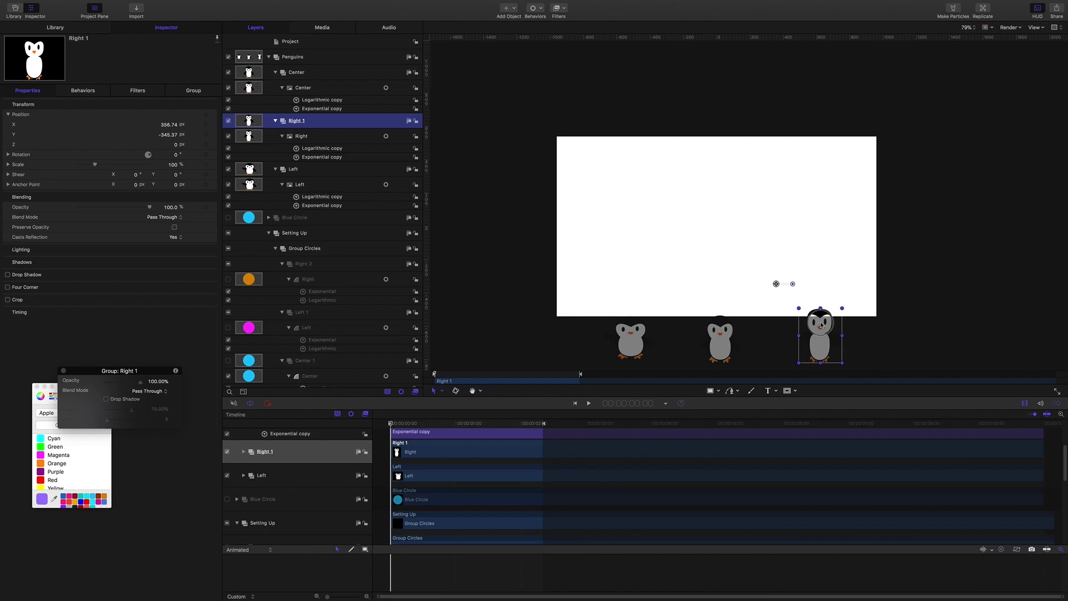
{"action": "left_click_drag", "start_coordinate": [821, 324], "coordinate": [764, 349]}
Move the Left penguin group beside the others below the frame (X 11.87)
{"action": "scroll", "coordinate": [790, 270], "scroll_direction": "down", "scroll_amount": 2}
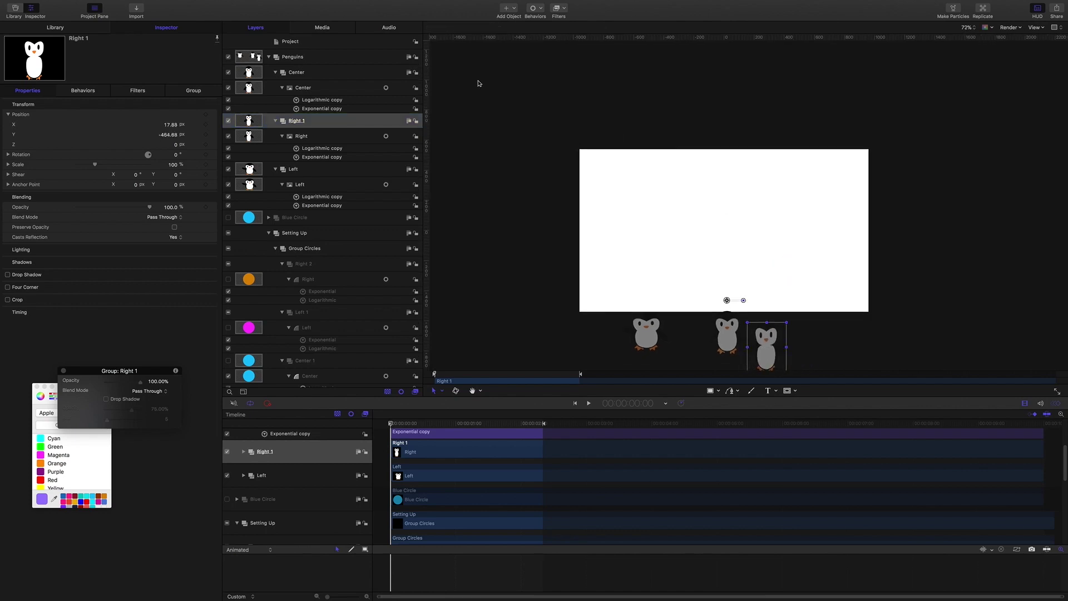
{"action": "left_click", "coordinate": [294, 172]}
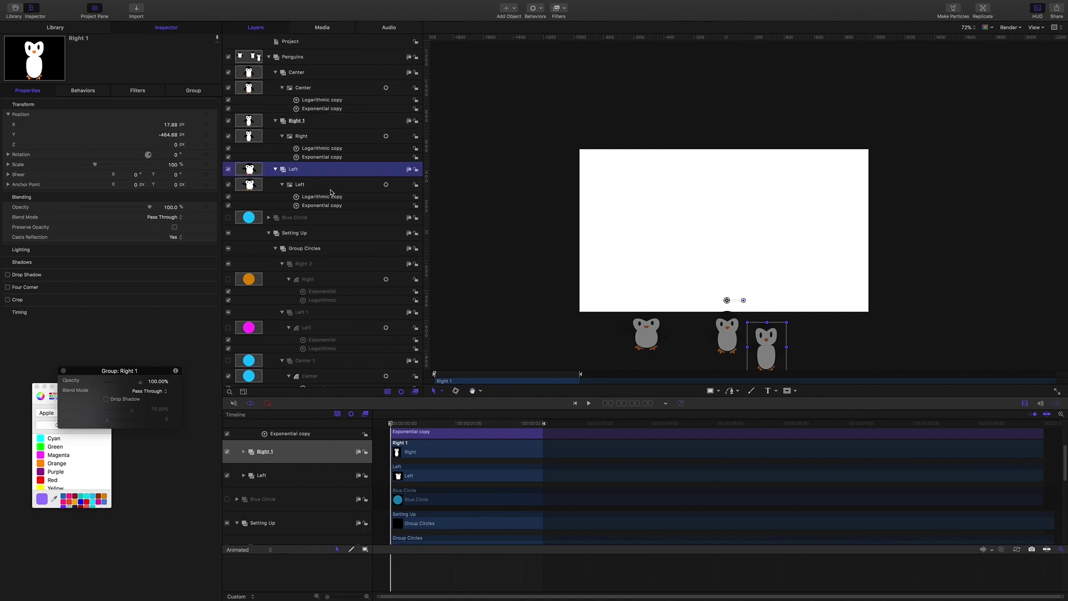
{"action": "left_click_drag", "start_coordinate": [647, 334], "coordinate": [685, 358]}
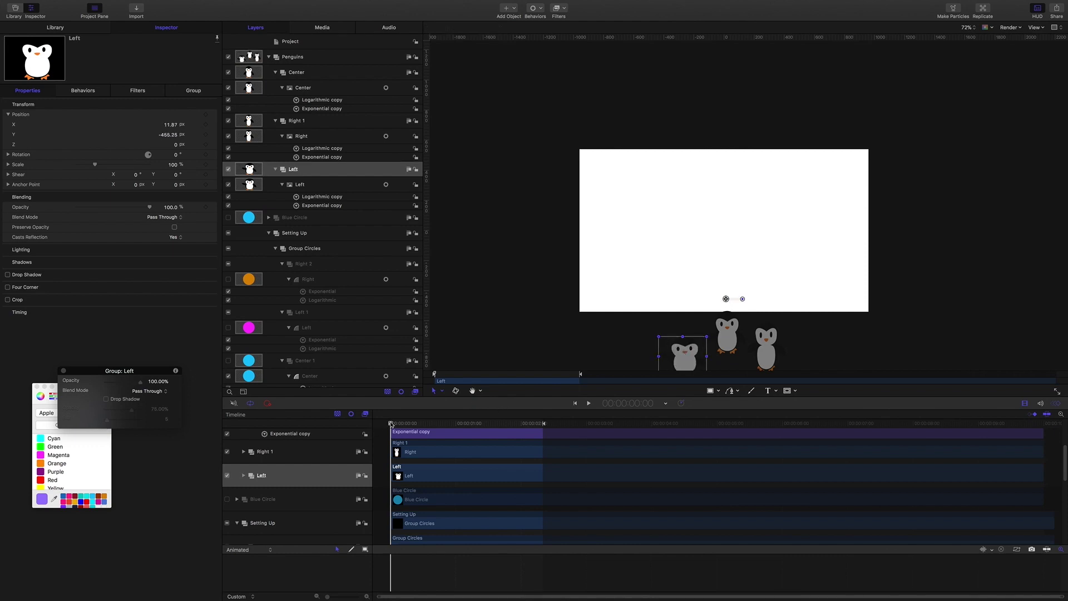
Start the Left penguin's clip a couple of frames later and Right 1's later still, then play
{"action": "left_click_drag", "start_coordinate": [391, 424], "coordinate": [399, 426]}
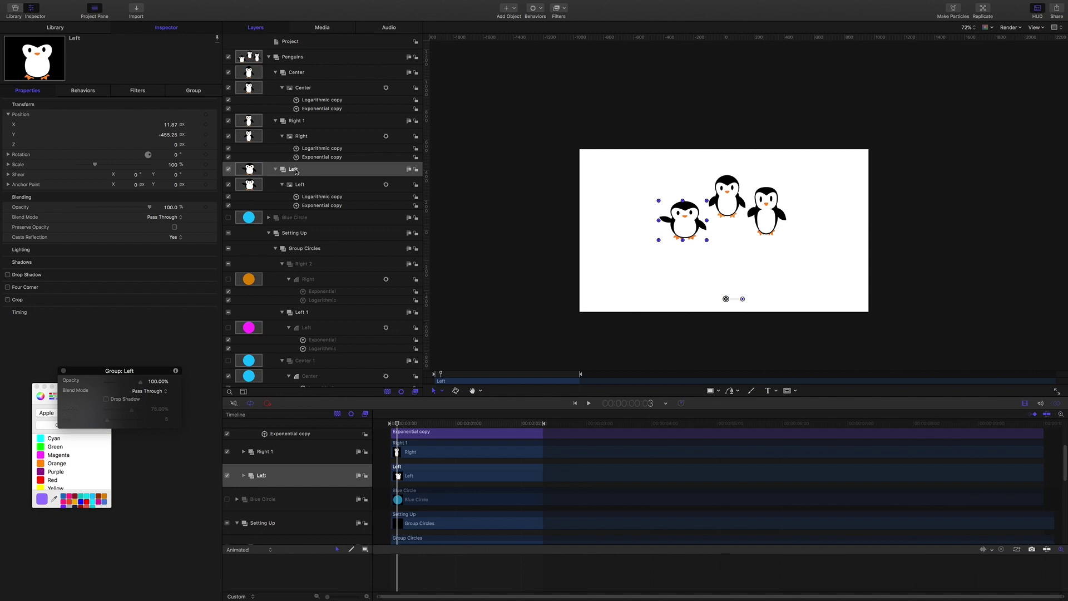
{"action": "key", "text": "alt+super+Right"}
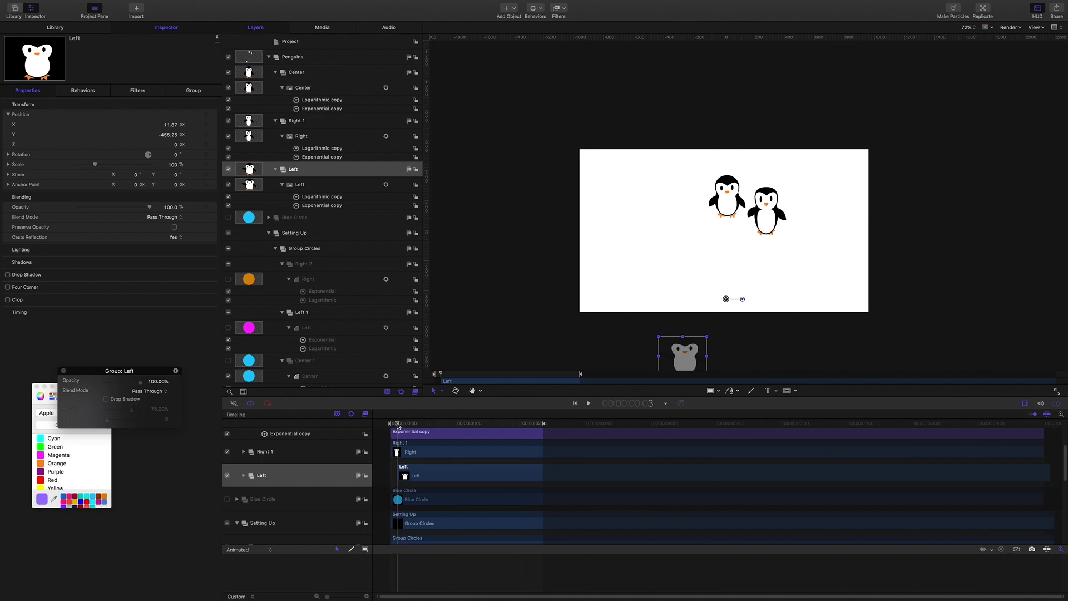
{"action": "left_click_drag", "start_coordinate": [396, 425], "coordinate": [408, 425]}
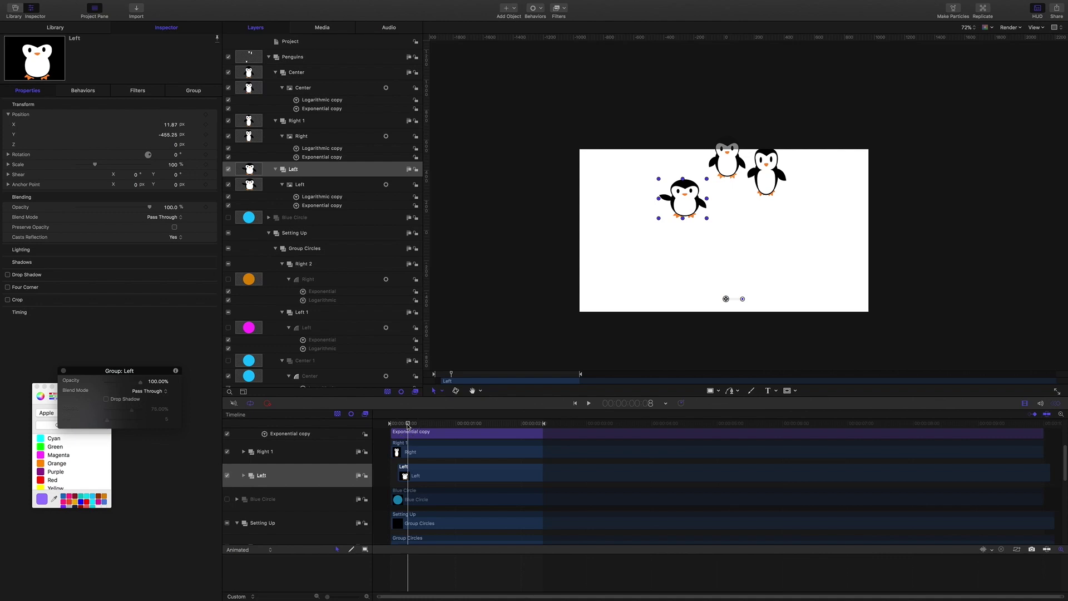
{"action": "left_click", "coordinate": [300, 123]}
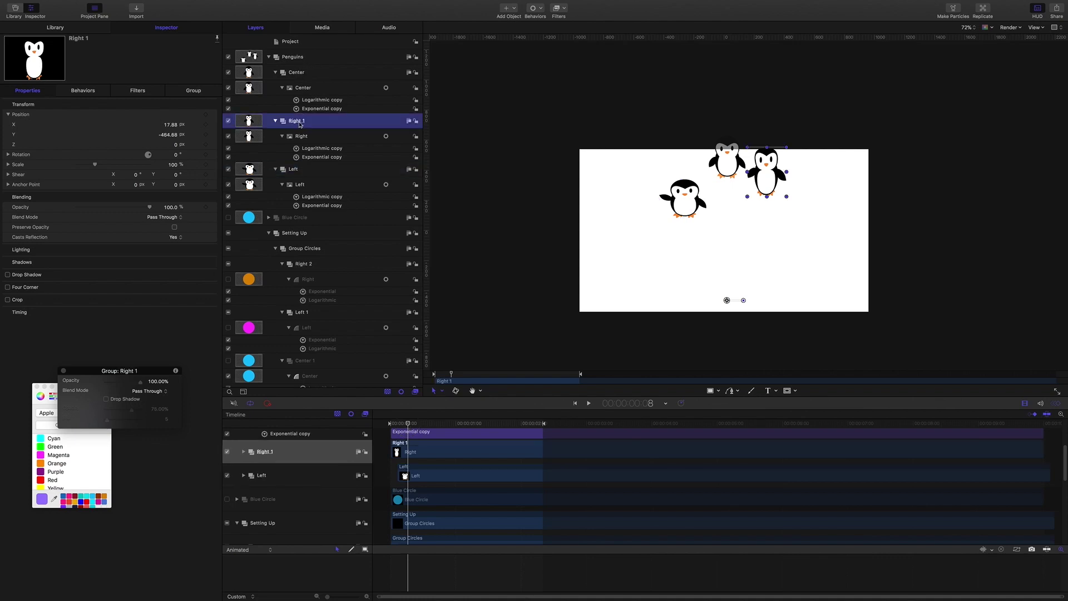
{"action": "key", "text": "shift+bracketleft"}
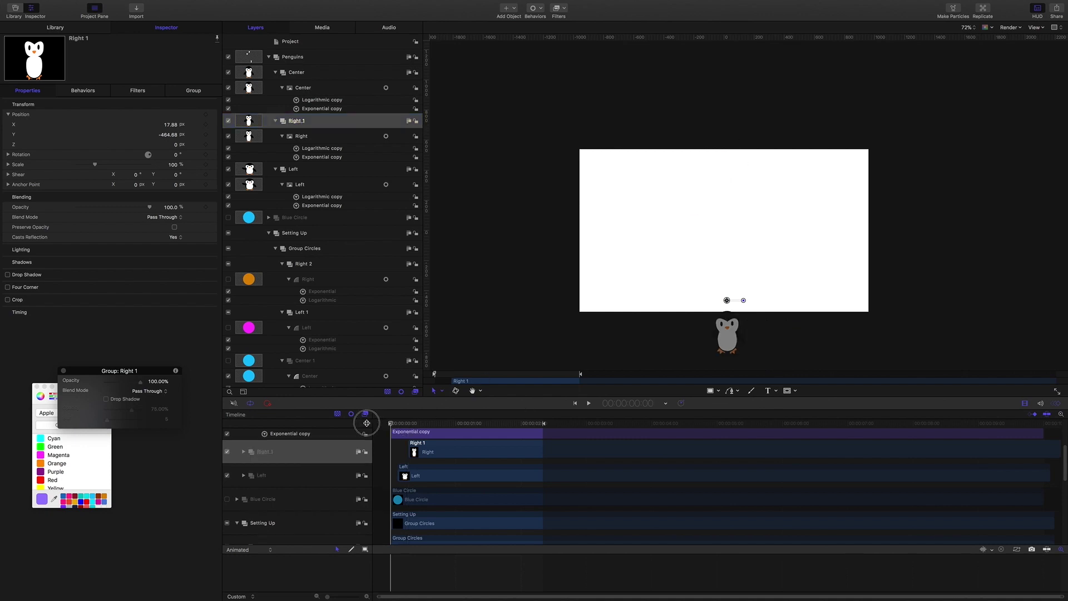
{"action": "key", "text": "space"}
{"action": "key", "text": "space"}
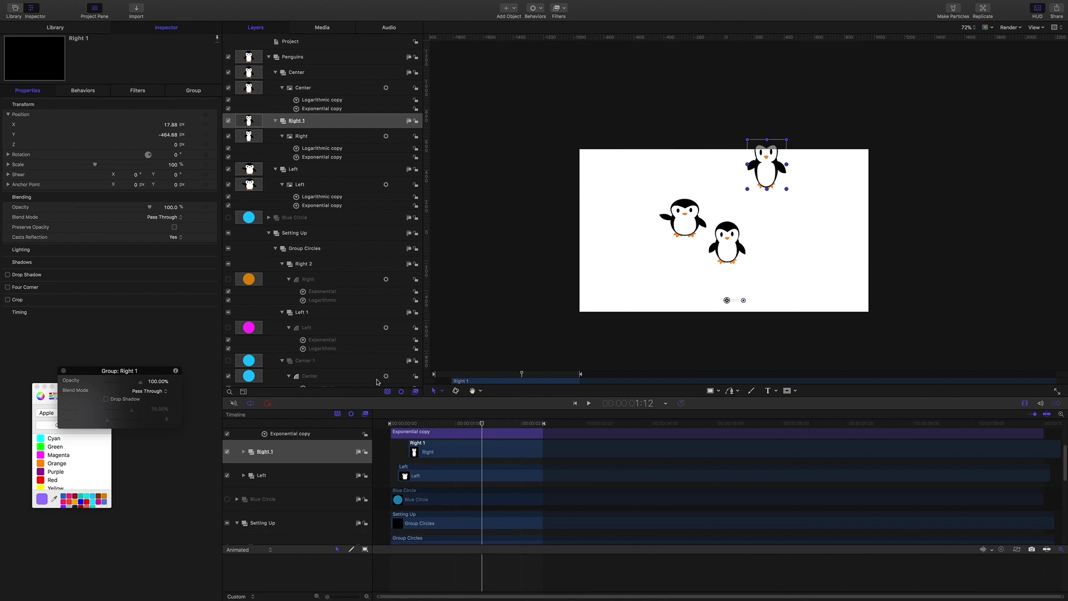
{"action": "left_click_drag", "start_coordinate": [481, 434], "coordinate": [423, 426]}
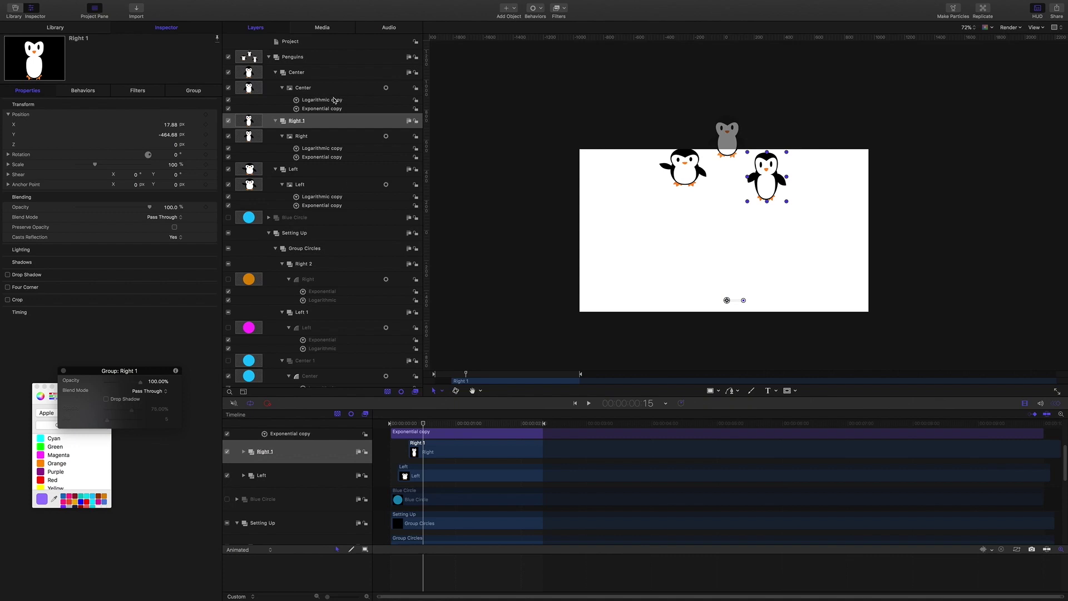
{"action": "mouse_move", "coordinate": [424, 426]}
{"action": "left_mouse_down"}
{"action": "mouse_move", "coordinate": [397, 425]}
{"action": "mouse_move", "coordinate": [449, 426]}
{"action": "mouse_move", "coordinate": [425, 426]}
{"action": "left_mouse_up"}
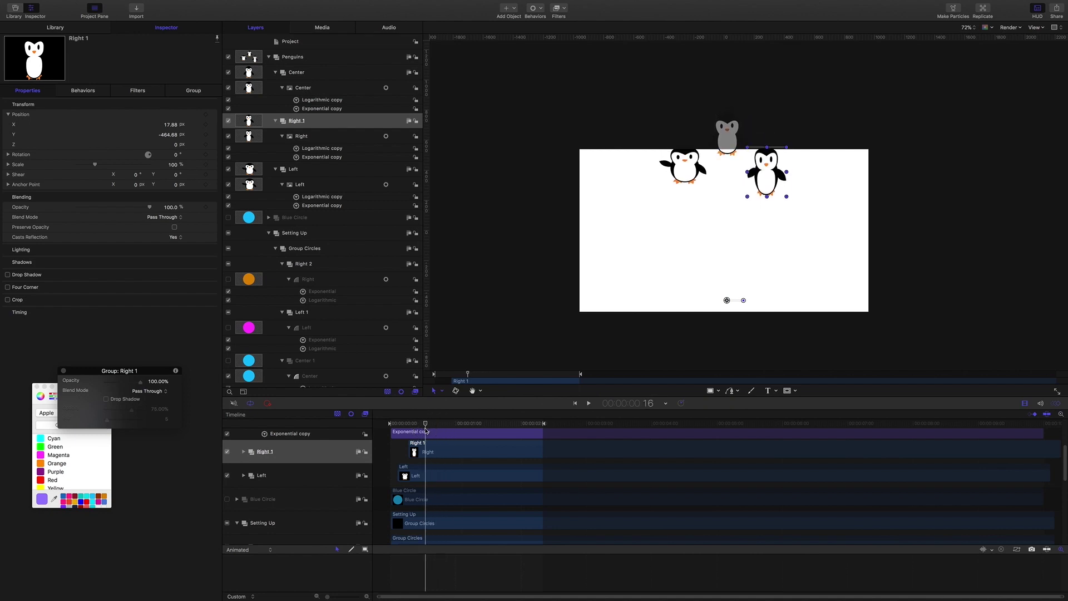
Move the Center penguin group down into the frame, to Y -516.97
{"action": "left_click", "coordinate": [300, 88]}
{"action": "left_click", "coordinate": [337, 79]}
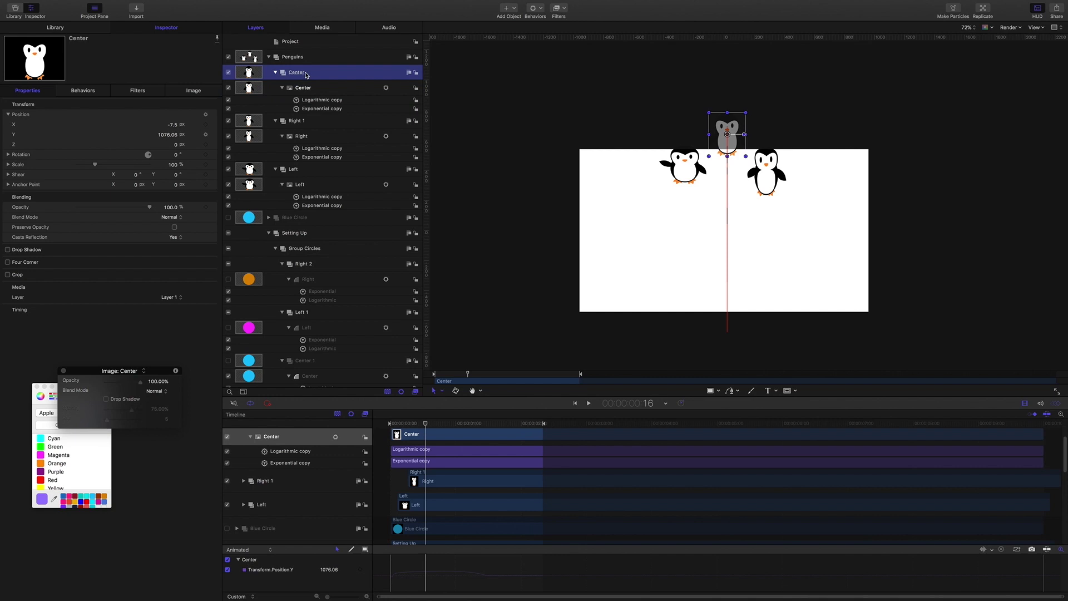
{"action": "left_click_drag", "start_coordinate": [727, 139], "coordinate": [731, 205]}
At 1:00, move Right 1 and Left penguin groups down to Y -1027.25 and -1103.1
{"action": "left_click_drag", "start_coordinate": [426, 424], "coordinate": [449, 426]}
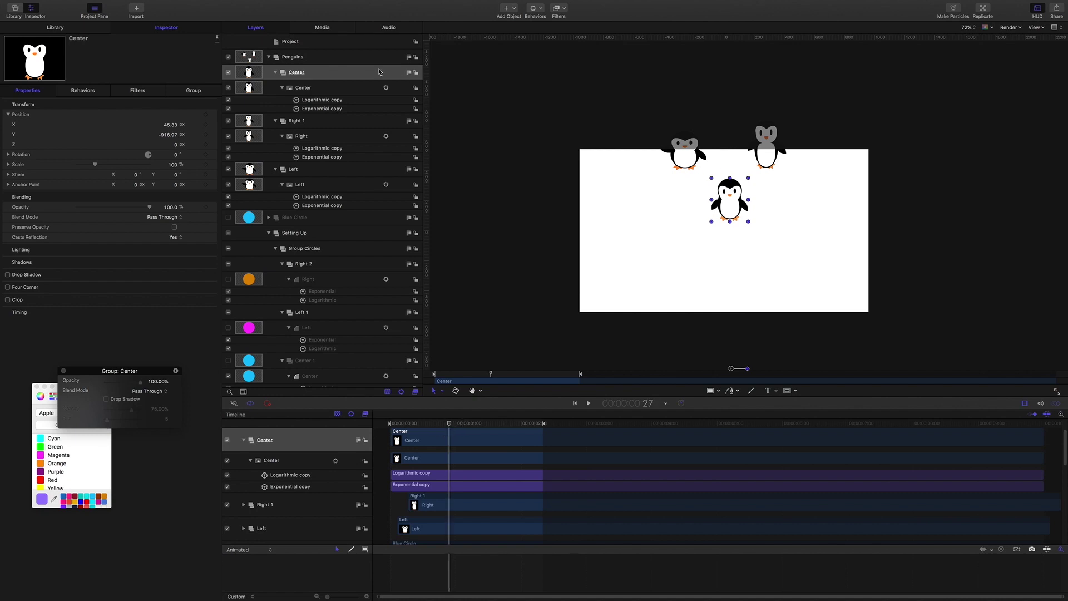
{"action": "left_click", "coordinate": [297, 121]}
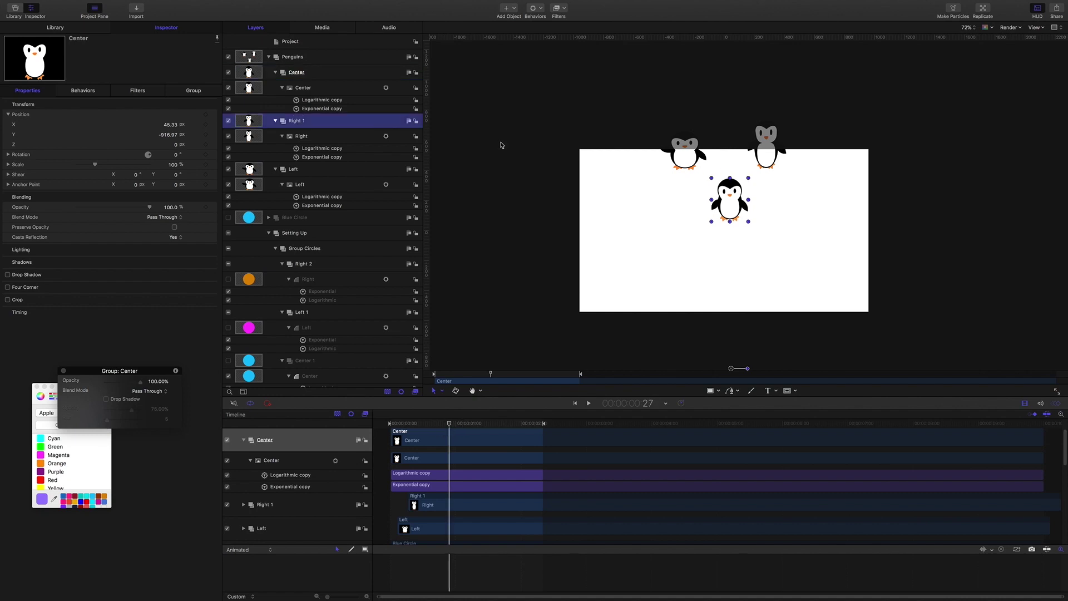
{"action": "left_click_drag", "start_coordinate": [769, 146], "coordinate": [777, 232]}
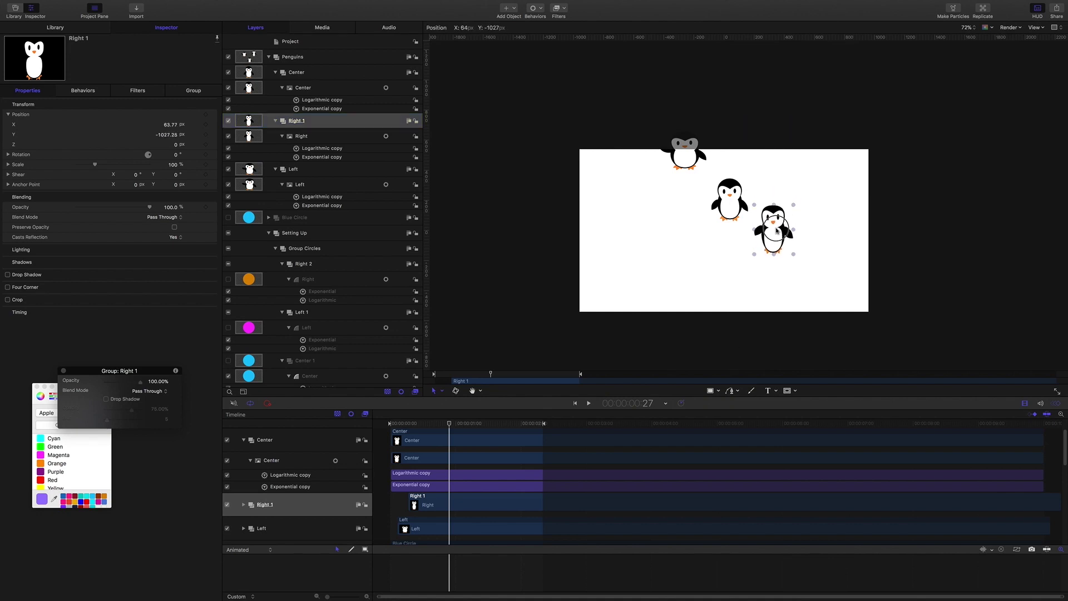
{"action": "left_click", "coordinate": [692, 159]}
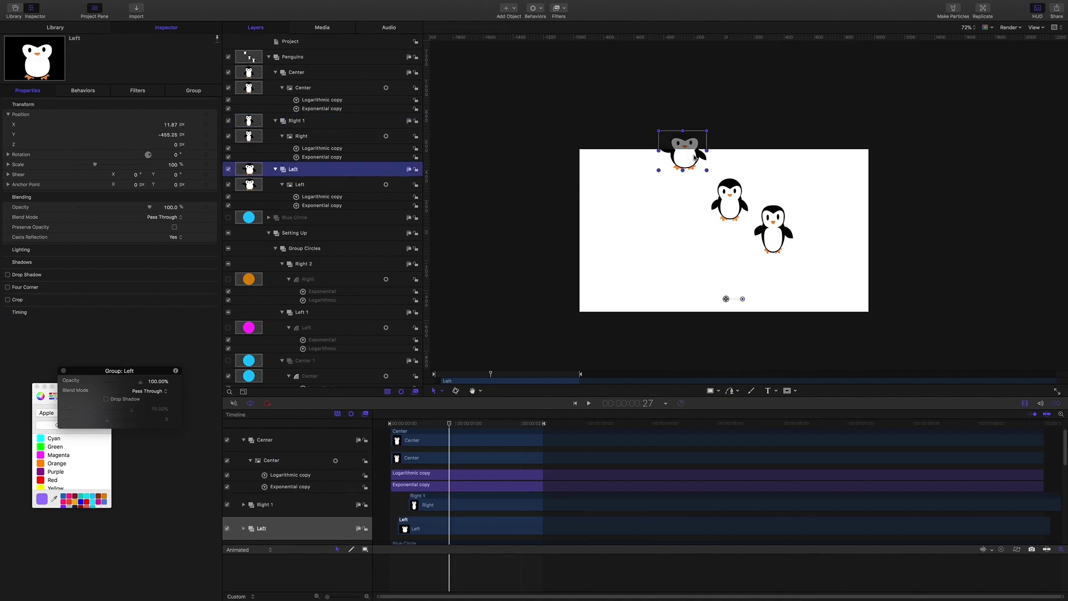
{"action": "left_click_drag", "start_coordinate": [694, 158], "coordinate": [708, 254]}
{"action": "left_click_drag", "start_coordinate": [450, 424], "coordinate": [254, 410]}
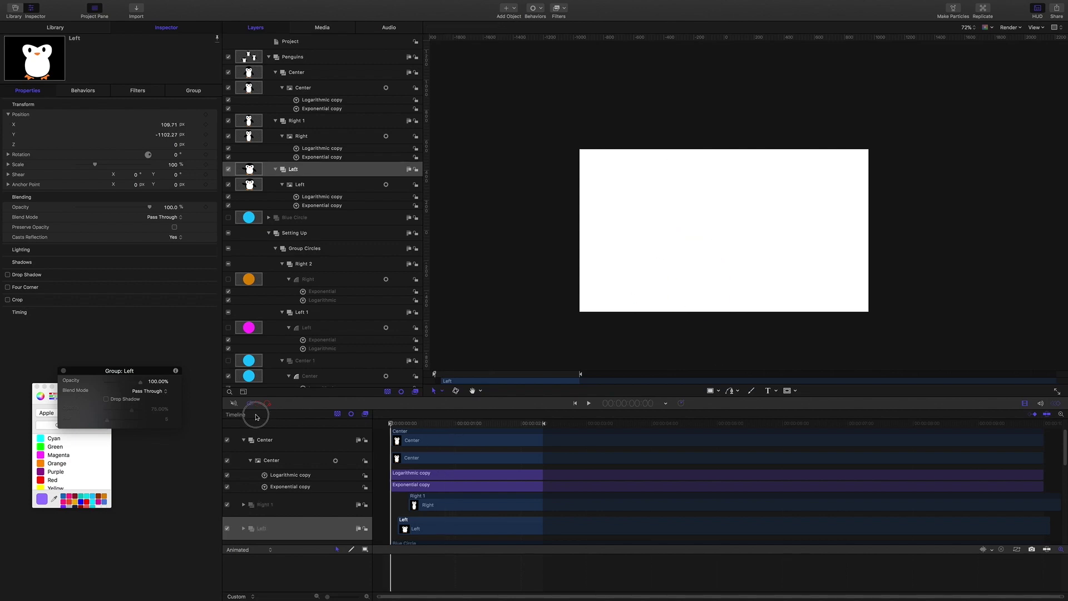
Play the penguin jump from the start twice, fitting the whole frame in the canvas
{"action": "left_click", "coordinate": [481, 298]}
{"action": "key", "text": "space"}
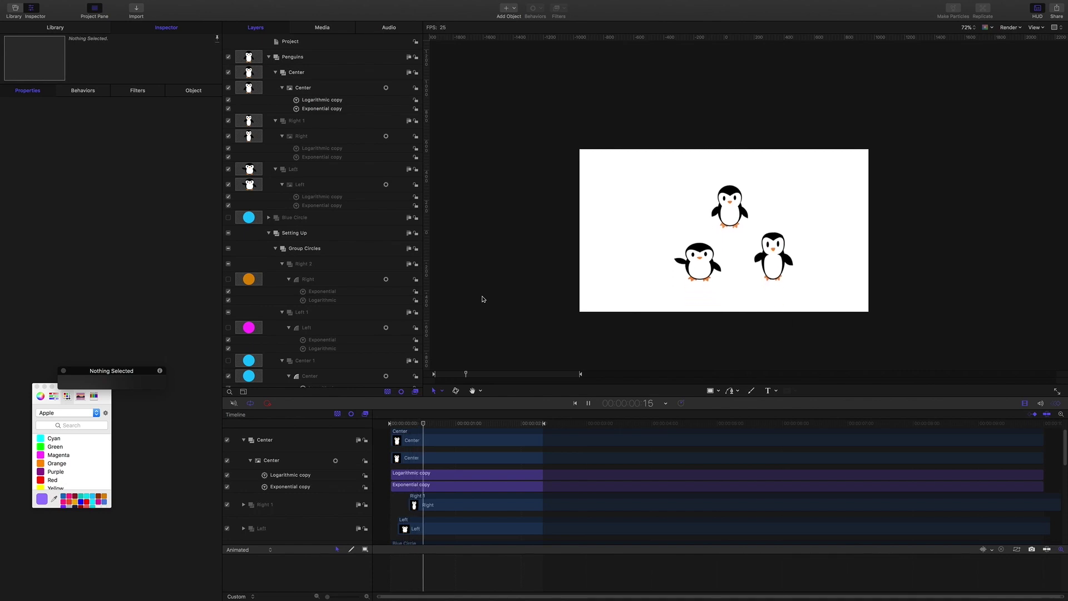
{"action": "key", "text": "space"}
{"action": "key", "text": "shift+z"}
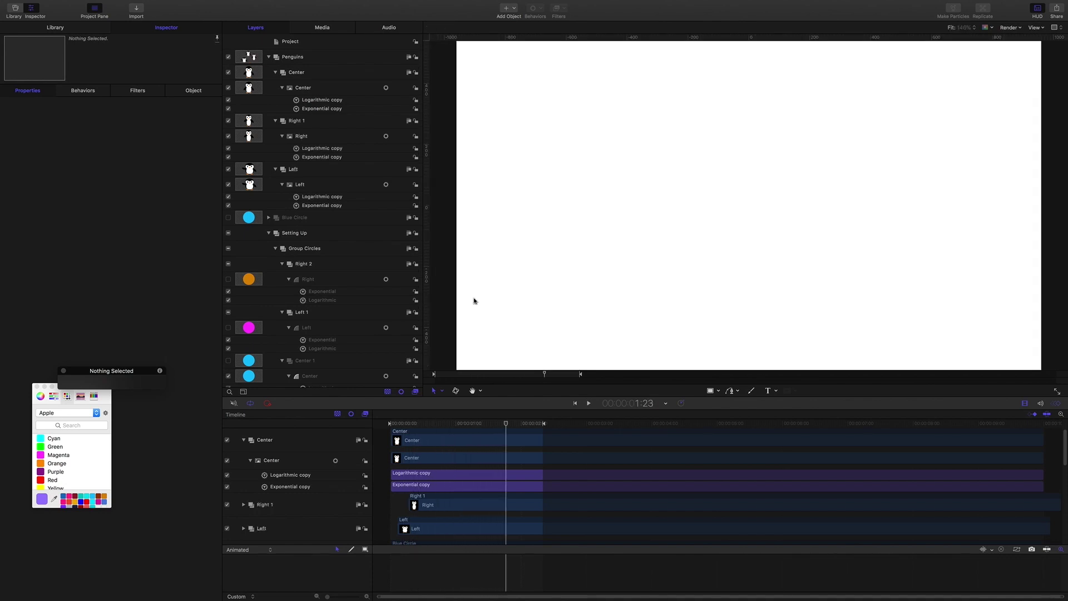
{"action": "key", "text": "space"}
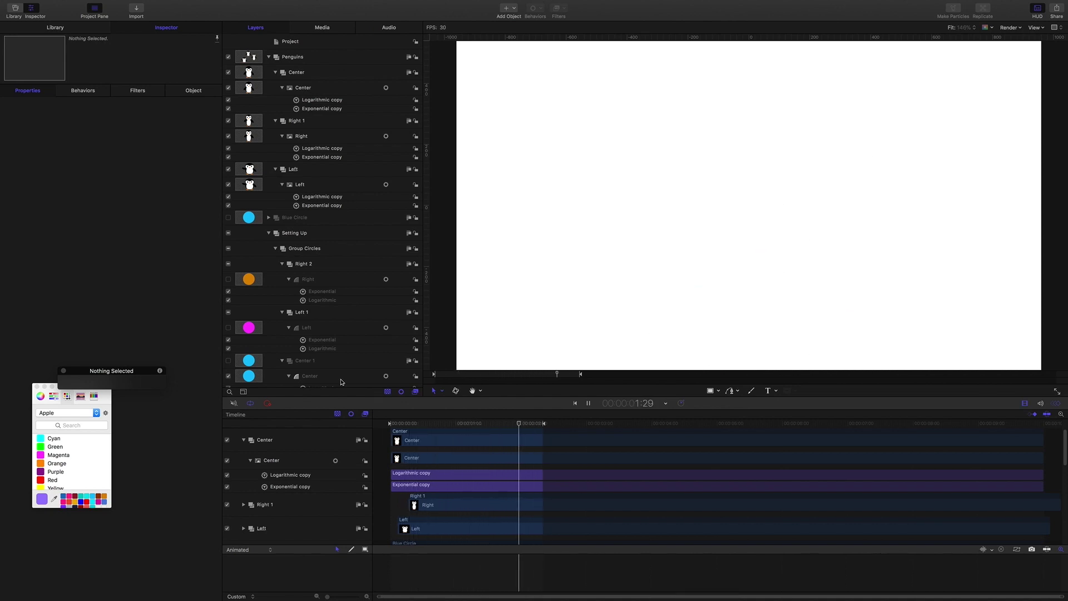
{"action": "key", "text": "space"}
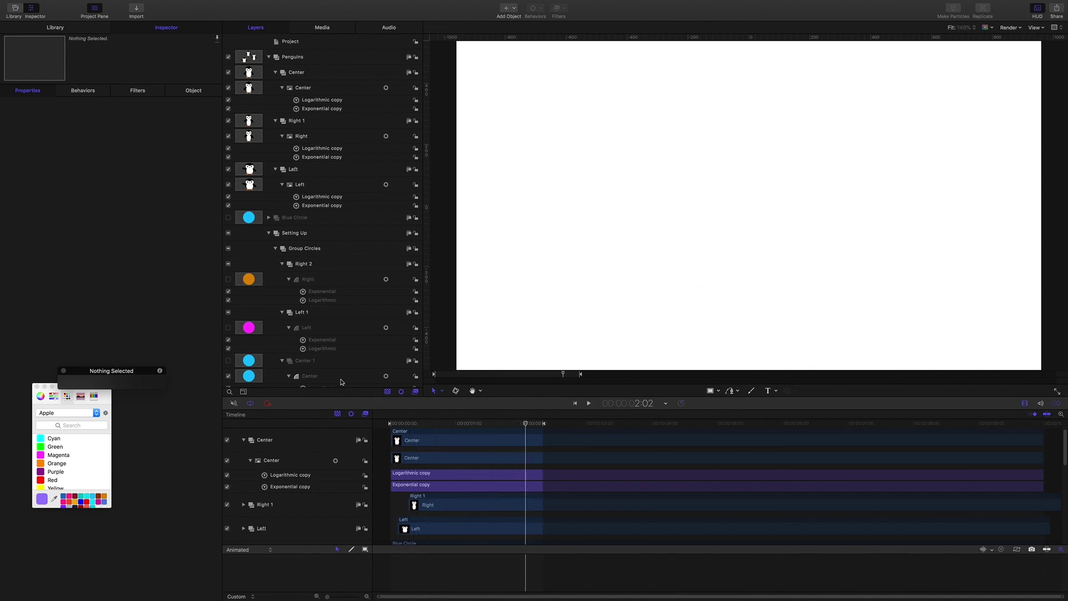
Collapse the Left penguin group and then the whole Penguins group in the layer list
{"action": "left_click", "coordinate": [274, 169]}
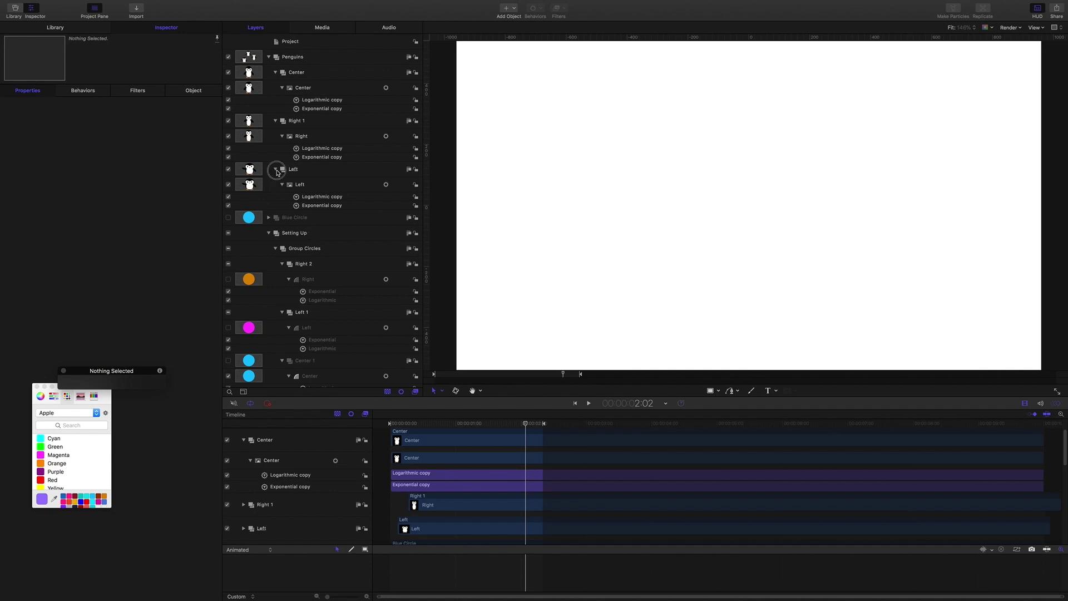
{"action": "left_click", "coordinate": [275, 121]}
{"action": "left_click", "coordinate": [268, 57]}
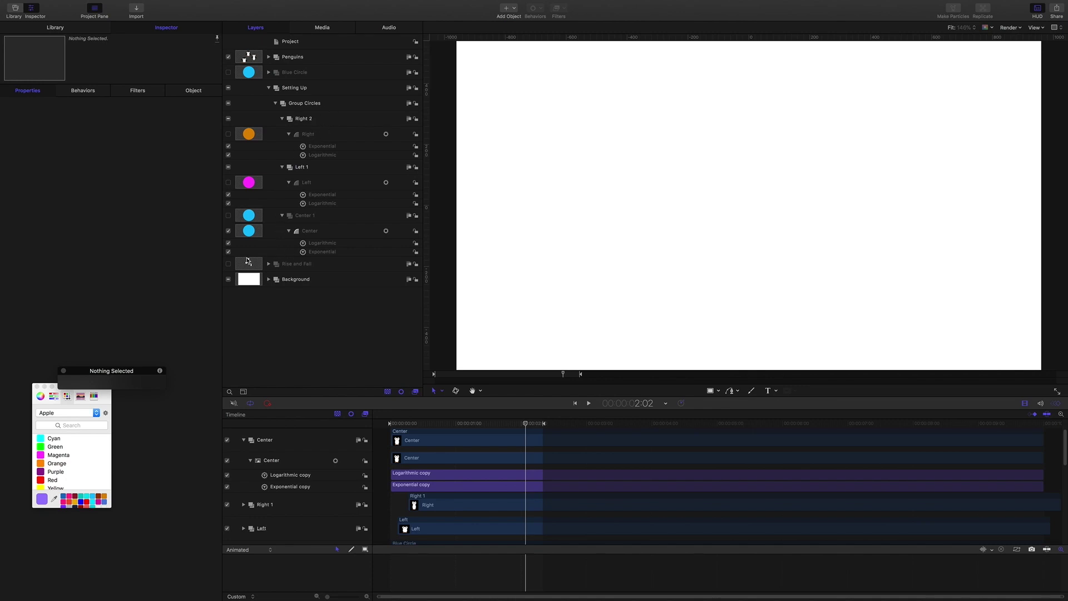
Show the Rise and Fall group, hide the practice Penguins group, and collapse Setting Up
{"action": "left_click", "coordinate": [228, 264]}
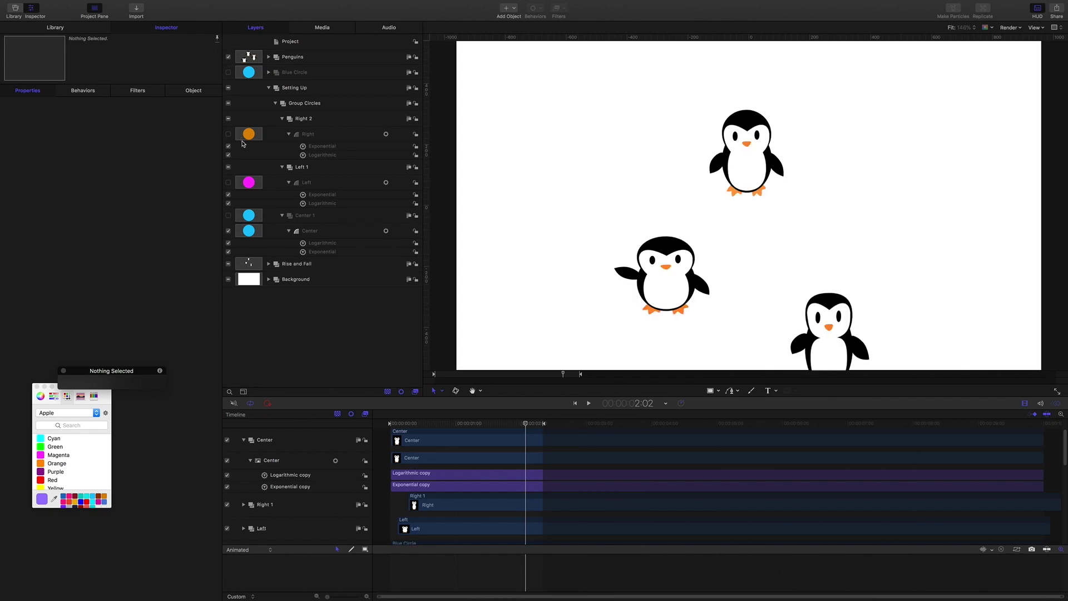
{"action": "left_click", "coordinate": [228, 57]}
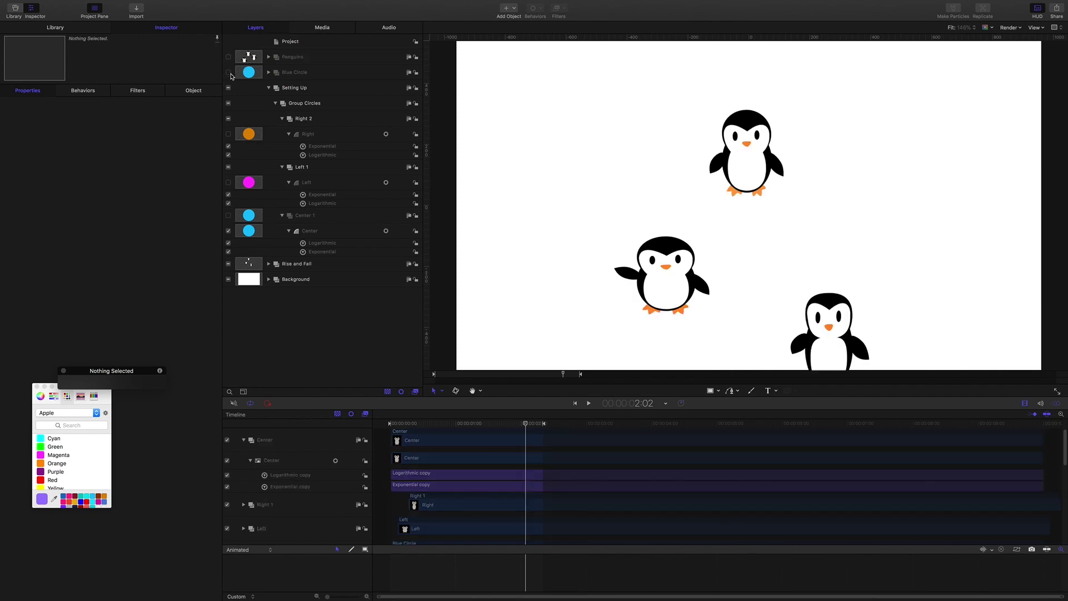
{"action": "left_click", "coordinate": [269, 88]}
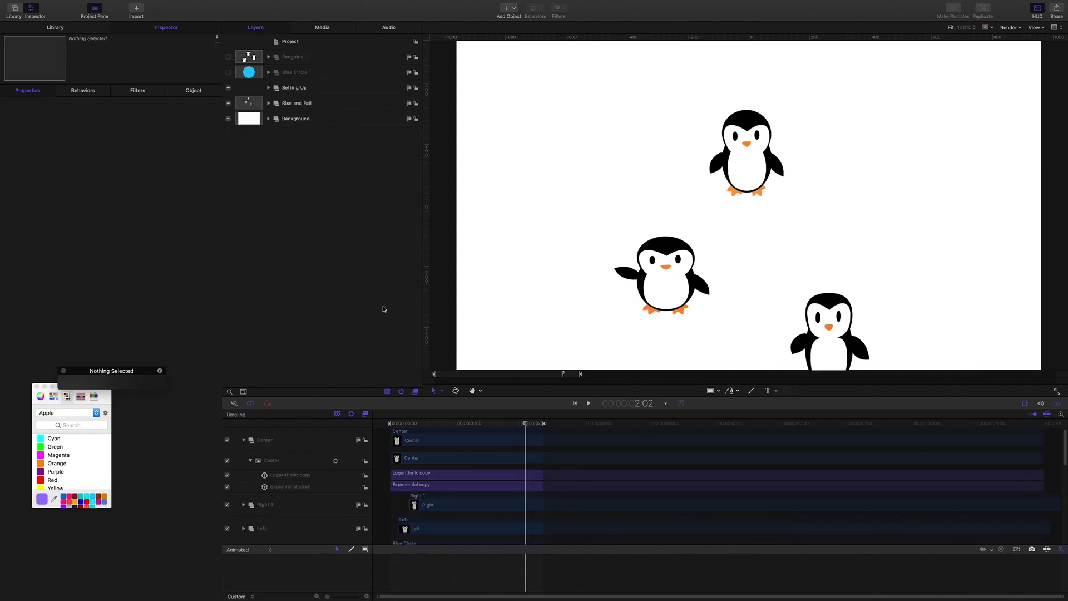
Extend the play range to about 9 seconds and play Rise and Fall from the beginning
{"action": "mouse_move", "coordinate": [544, 424]}
{"action": "left_mouse_down"}
{"action": "mouse_move", "coordinate": [1013, 446]}
{"action": "mouse_move", "coordinate": [1014, 424]}
{"action": "left_mouse_up"}
{"action": "key", "text": "space"}
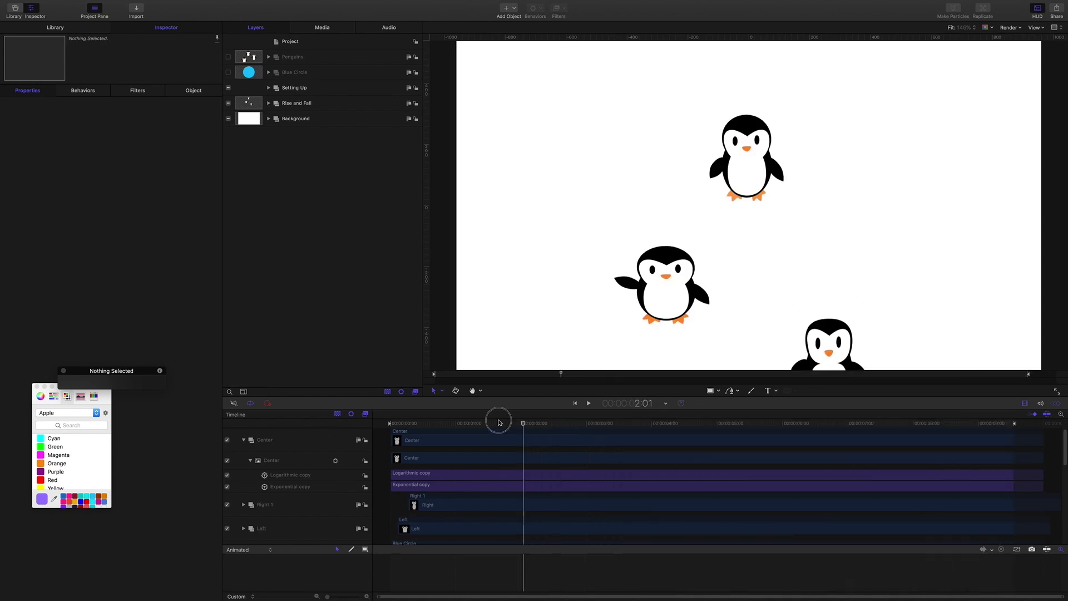
{"action": "key", "text": "Home"}
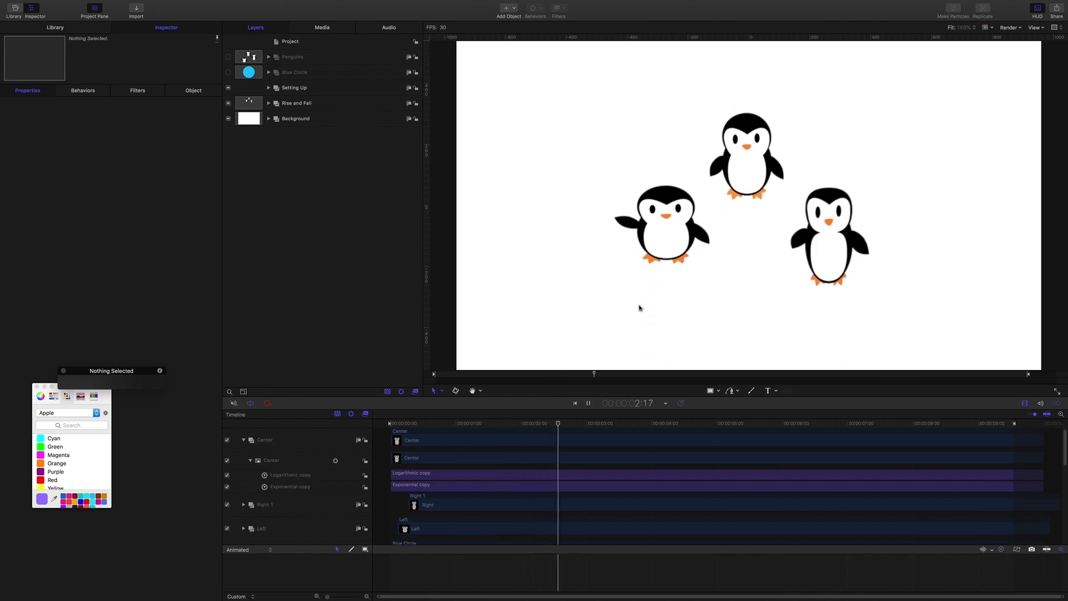
{"action": "key", "text": "space"}
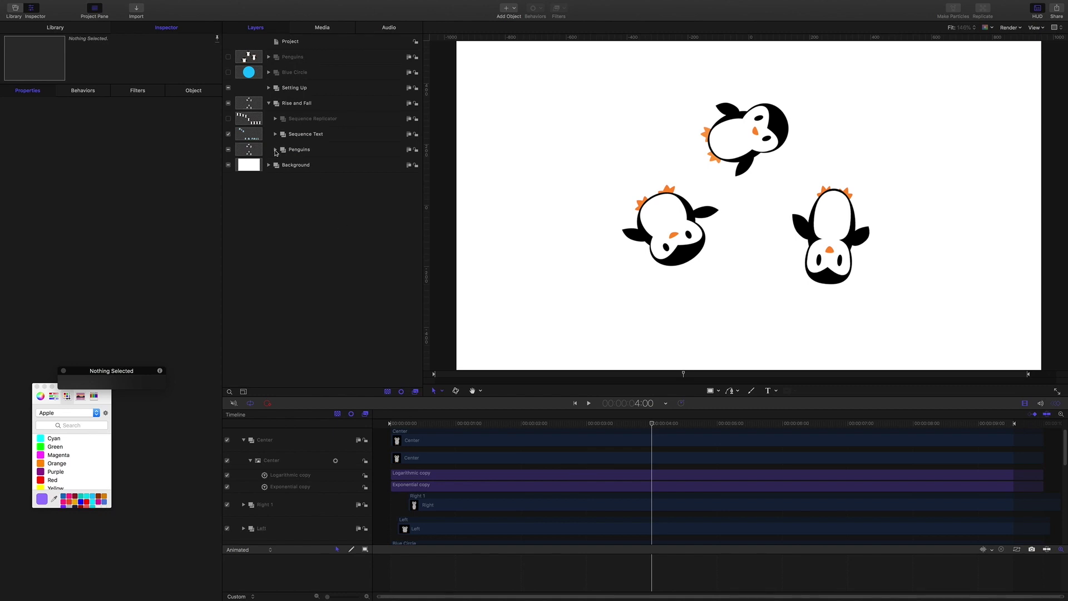
{"action": "left_click", "coordinate": [275, 151]}
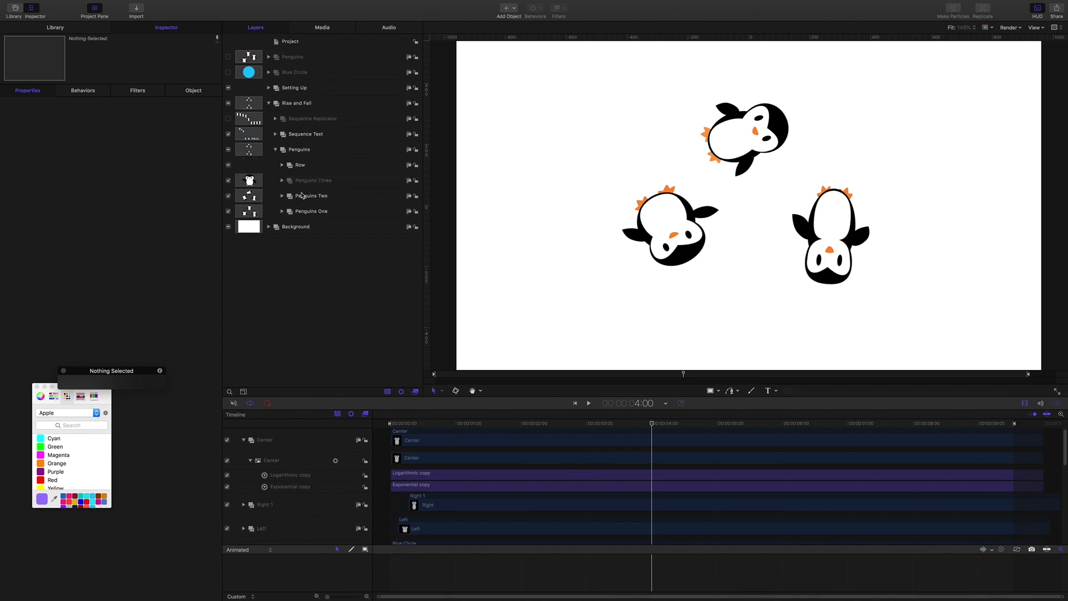
{"action": "left_click", "coordinate": [303, 196]}
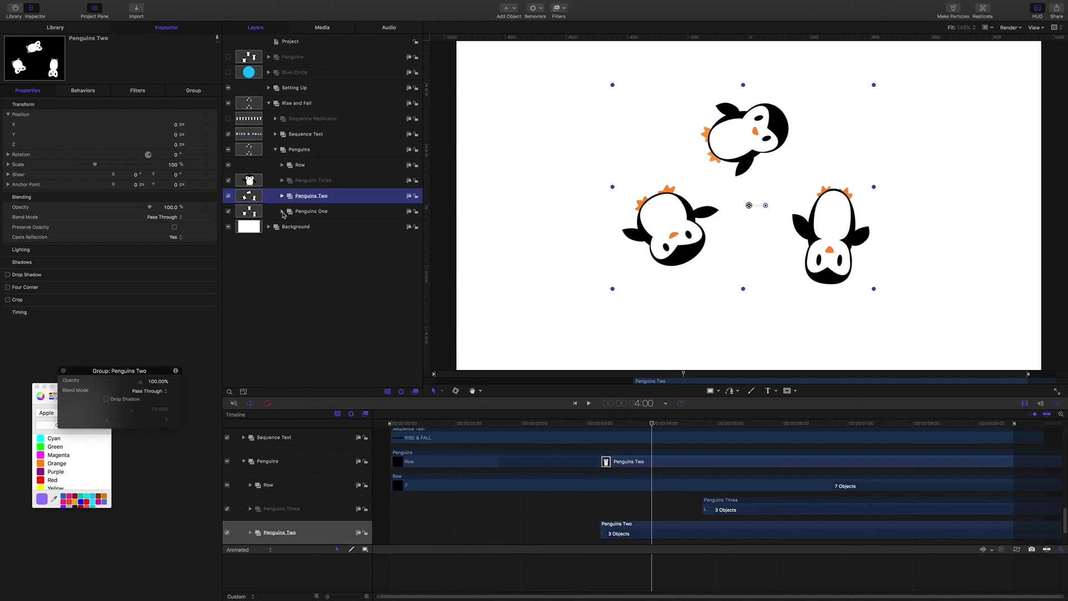
{"action": "left_click", "coordinate": [282, 196]}
{"action": "left_click", "coordinate": [289, 212]}
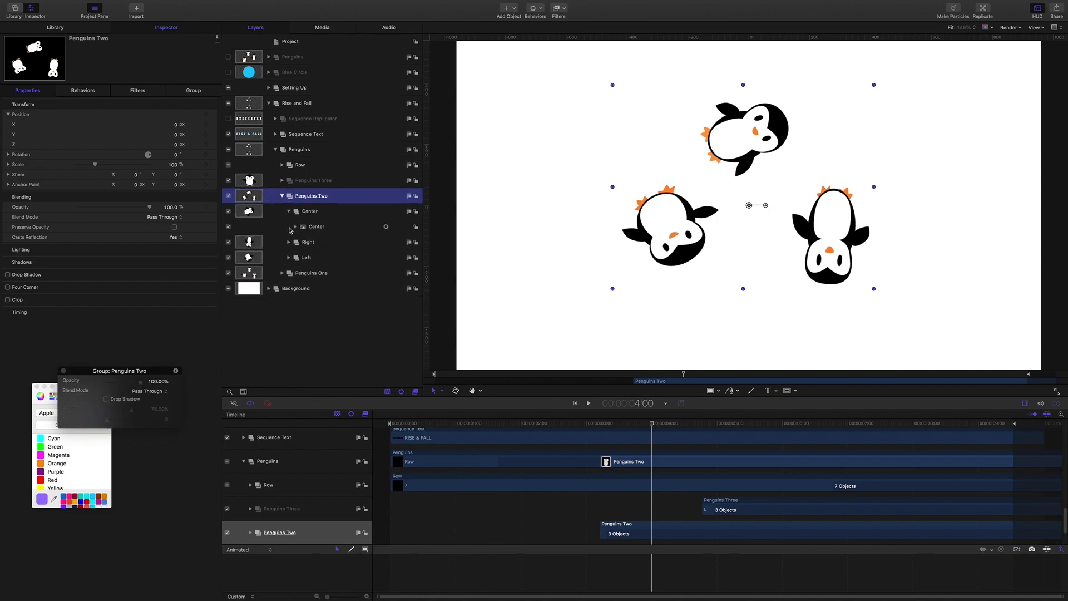
{"action": "left_click", "coordinate": [294, 227]}
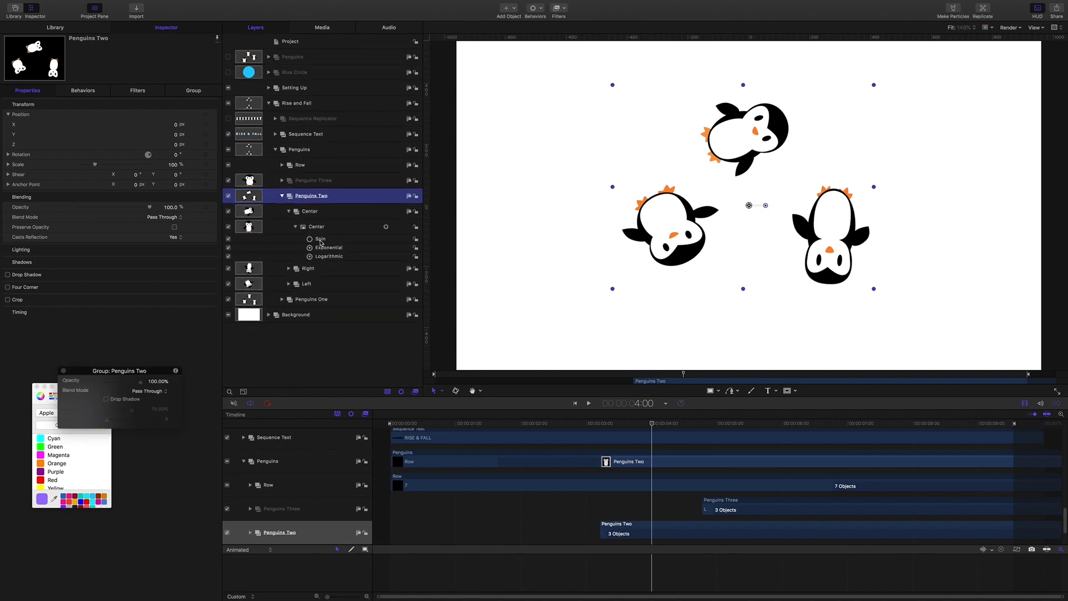
{"action": "left_click", "coordinate": [320, 240]}
{"action": "left_click", "coordinate": [289, 270]}
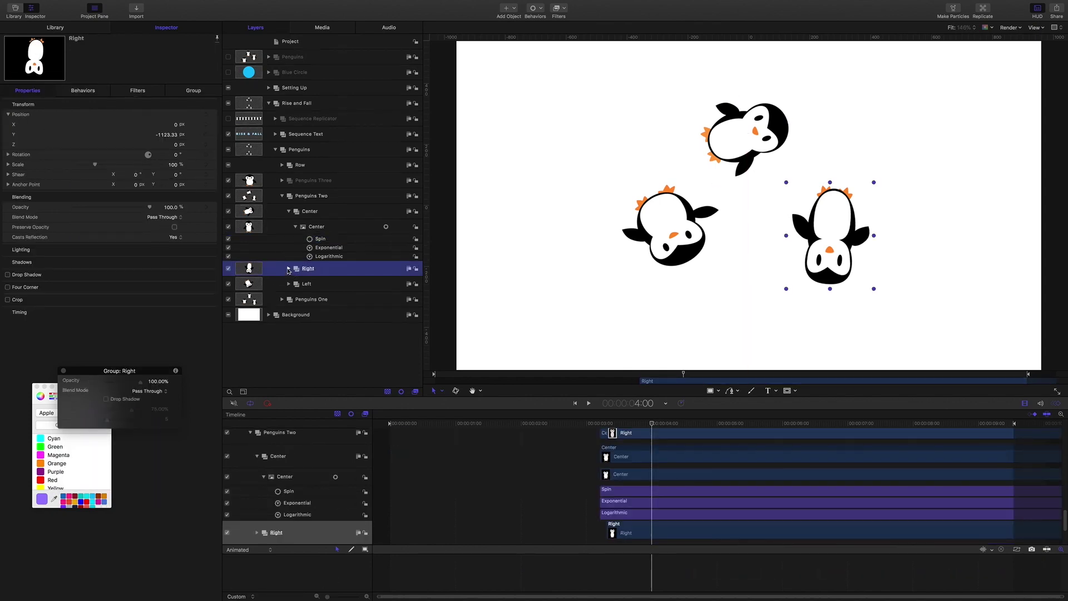
{"action": "left_click", "coordinate": [288, 269]}
{"action": "left_click", "coordinate": [296, 283]}
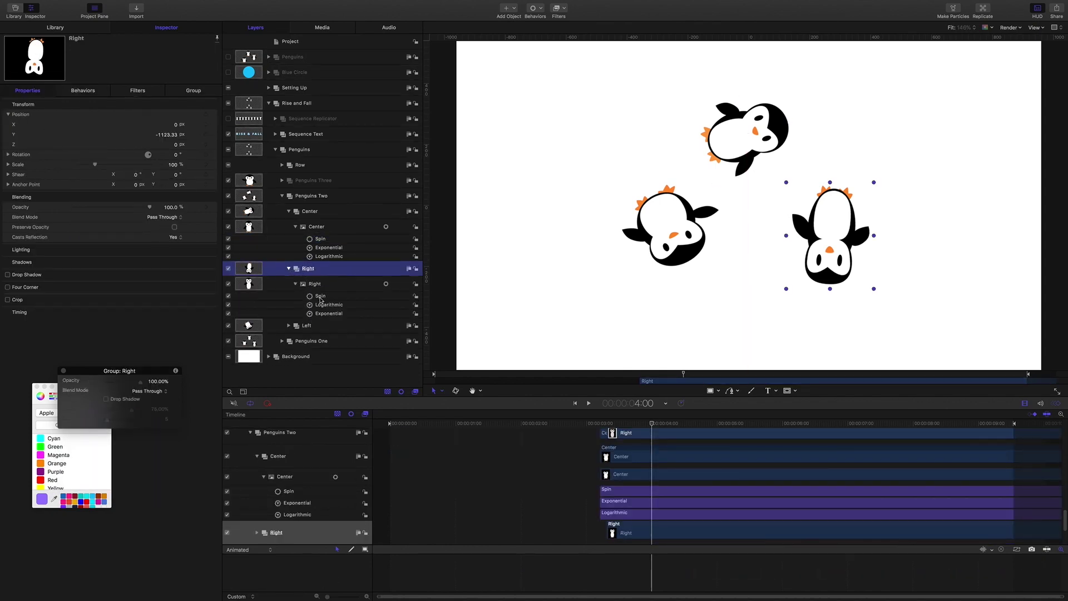
{"action": "left_click", "coordinate": [318, 298]}
{"action": "left_click", "coordinate": [288, 326]}
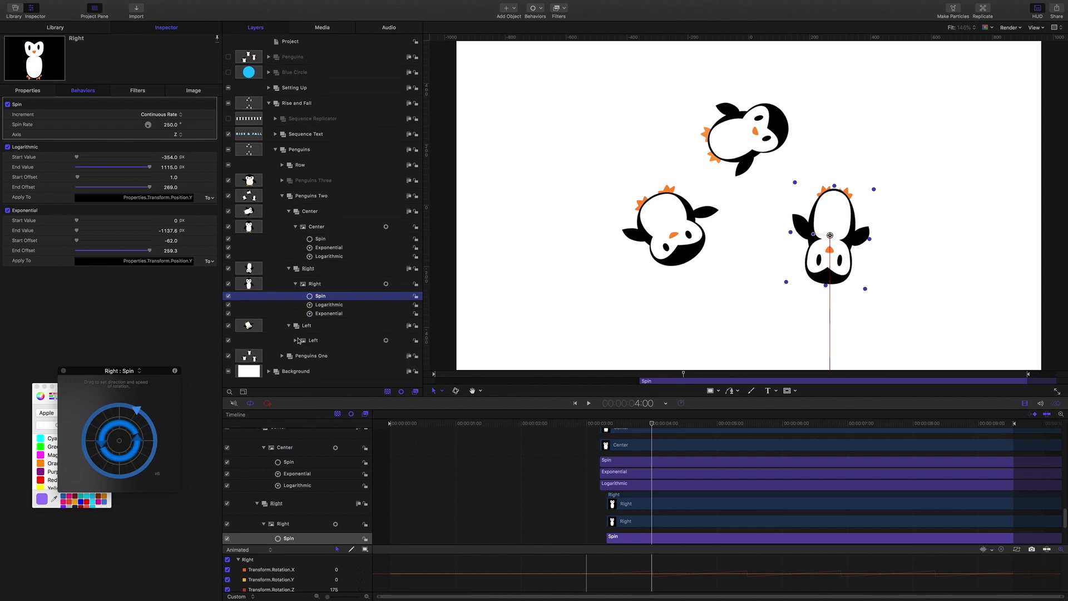
{"action": "left_click", "coordinate": [295, 342]}
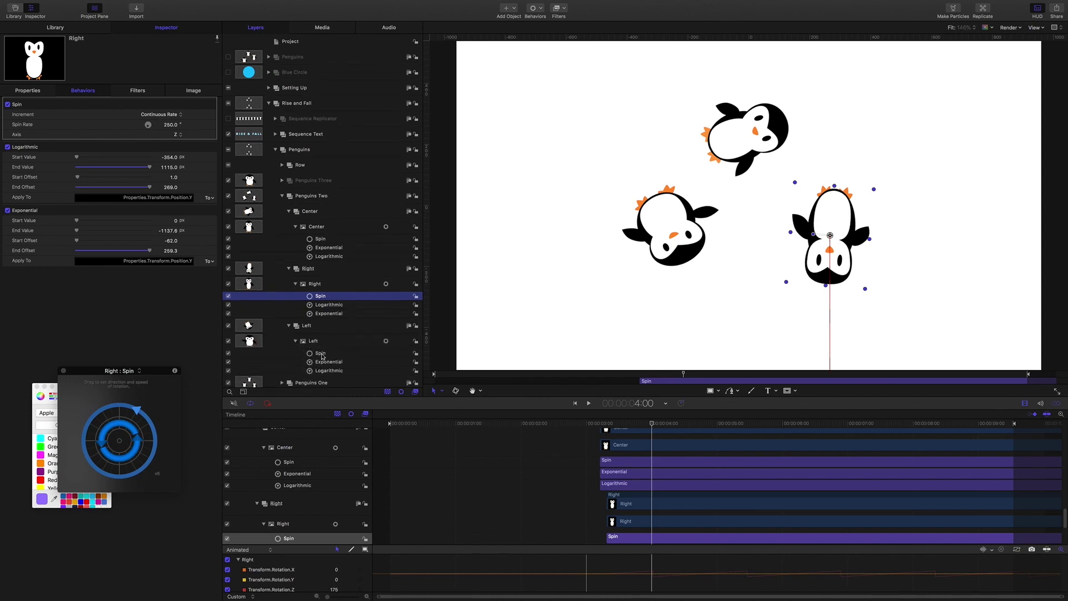
{"action": "left_click", "coordinate": [321, 353]}
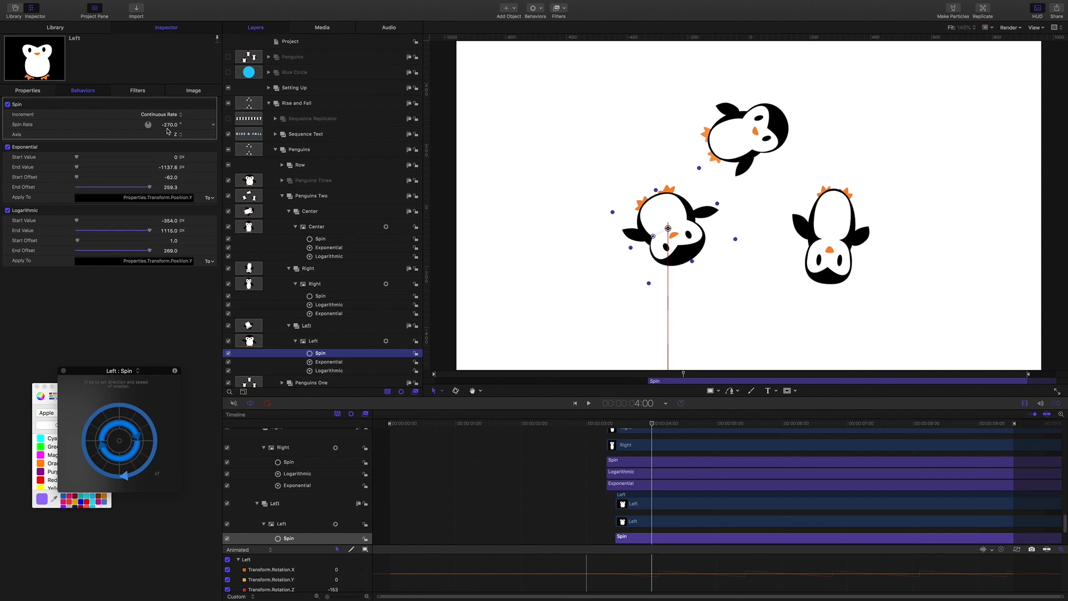
{"action": "left_click", "coordinate": [321, 297]}
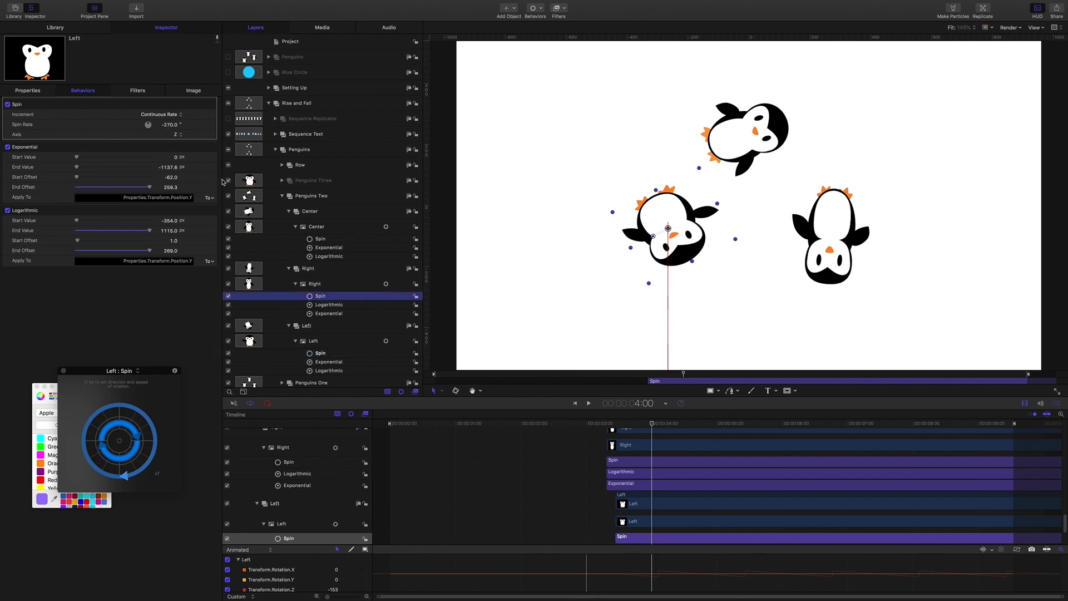
{"action": "left_click", "coordinate": [322, 240]}
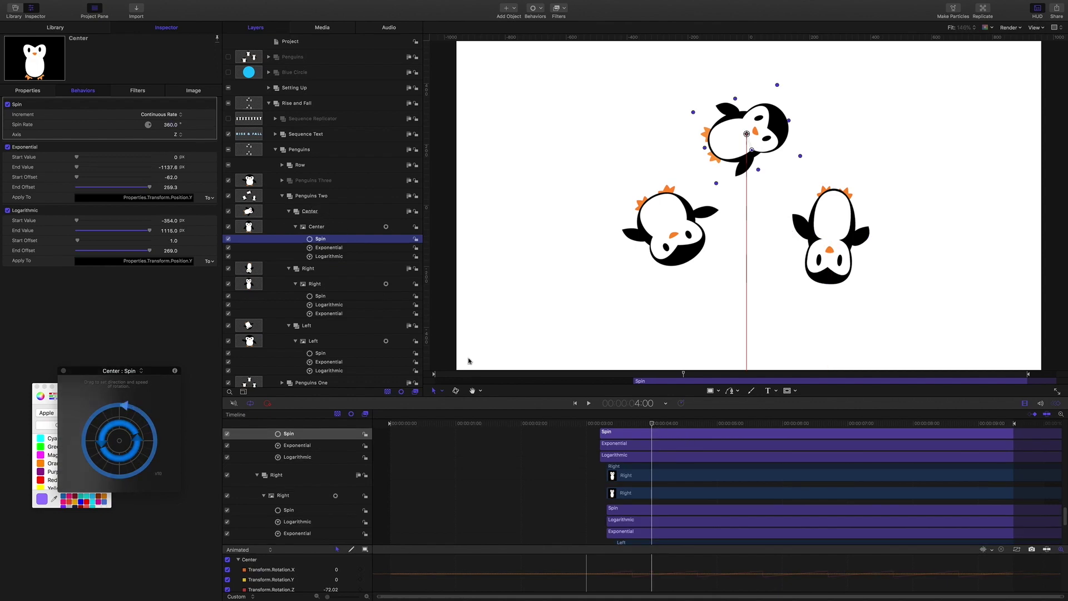
{"action": "key", "text": "space"}
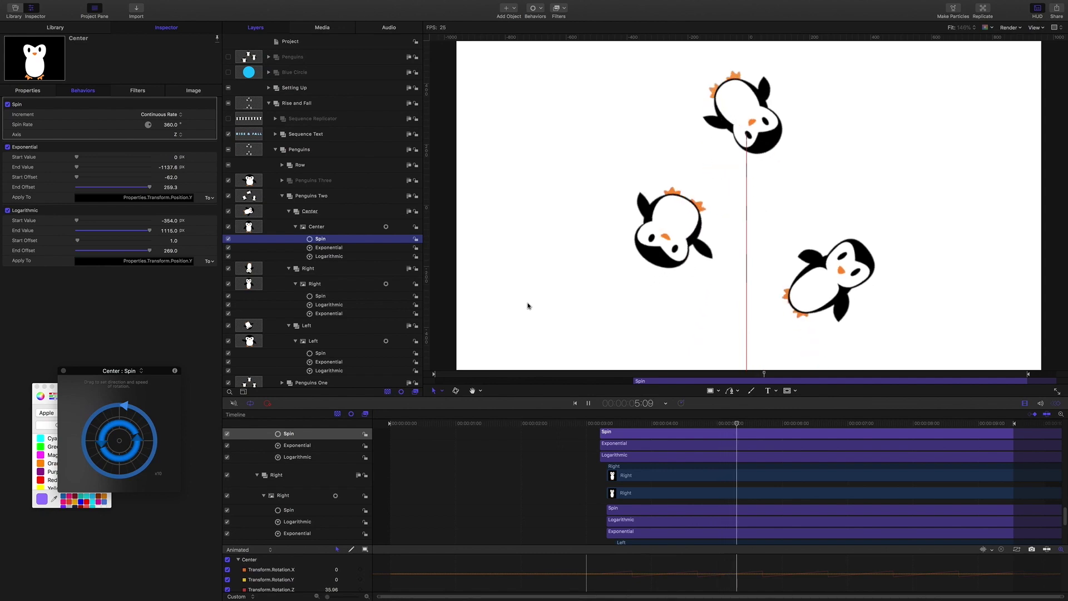
{"action": "key", "text": "space"}
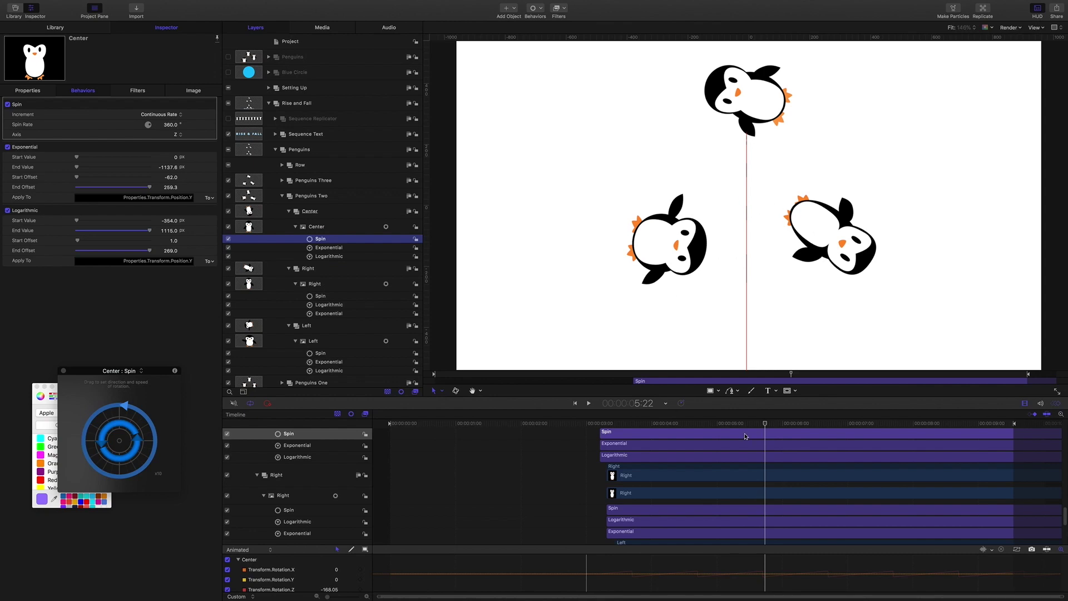
{"action": "key", "text": "space"}
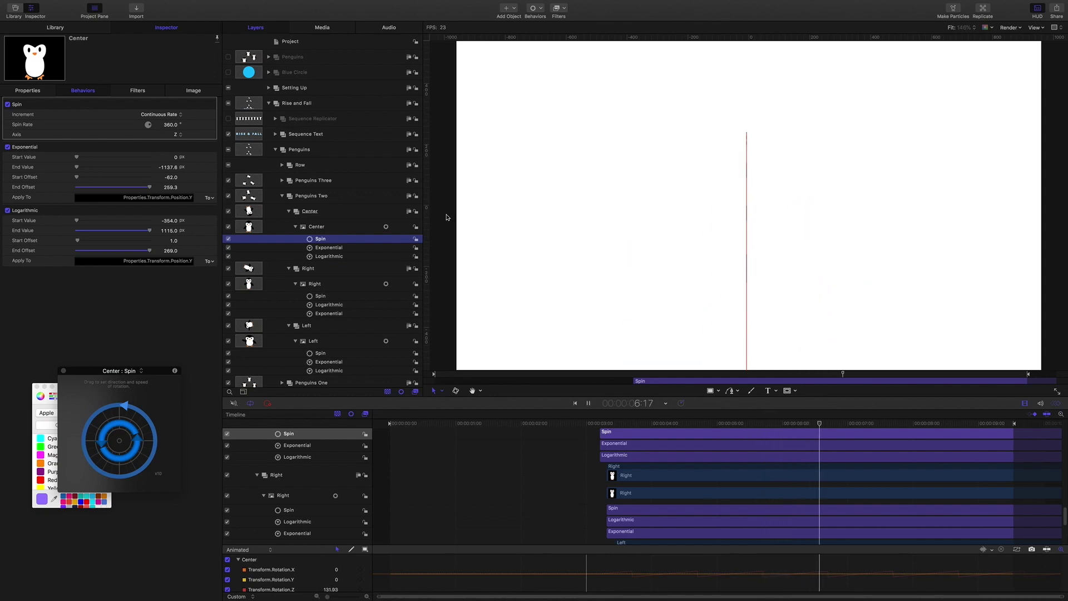
{"action": "key", "text": "space"}
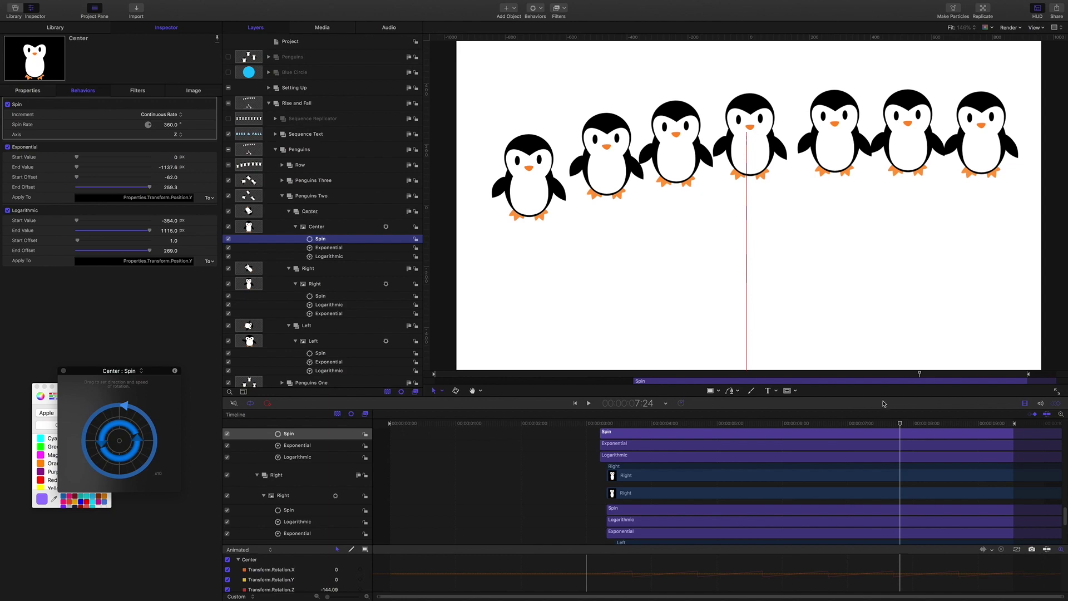
Scrub back to where the penguins are mid-spin and play a short stretch from there
{"action": "left_click_drag", "start_coordinate": [901, 429], "coordinate": [857, 412]}
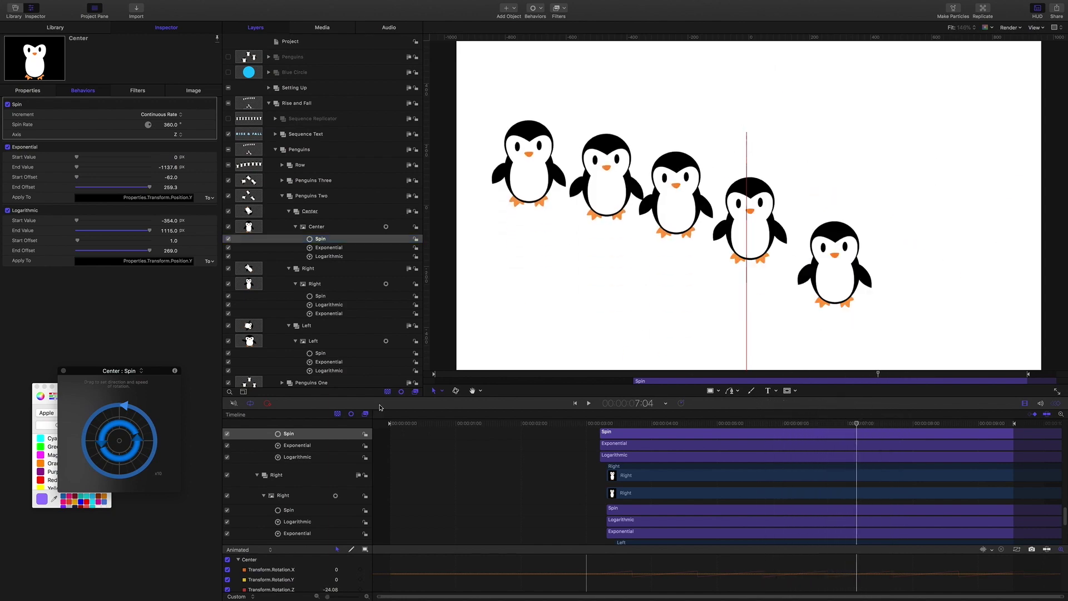
{"action": "left_click_drag", "start_coordinate": [388, 427], "coordinate": [745, 439]}
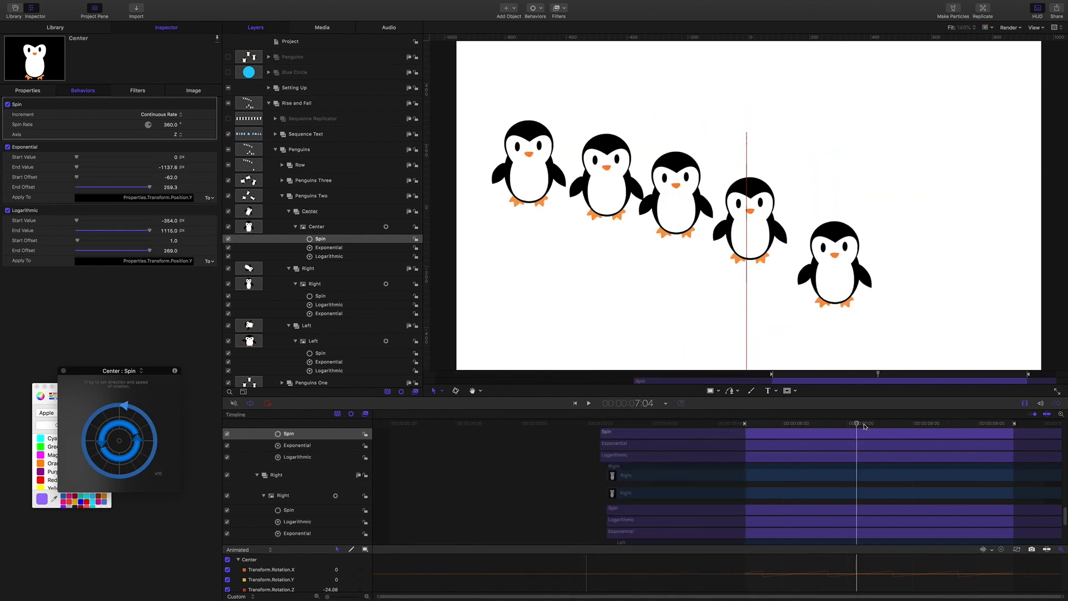
{"action": "key", "text": "space"}
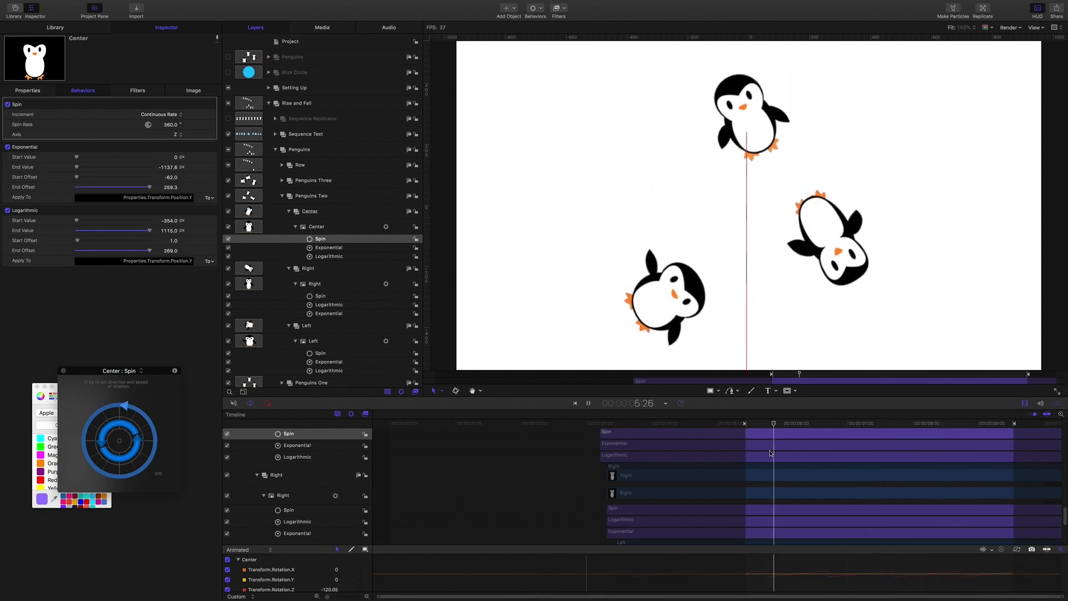
{"action": "key", "text": "space"}
{"action": "scroll", "coordinate": [750, 459], "scroll_direction": "down", "scroll_amount": 5}
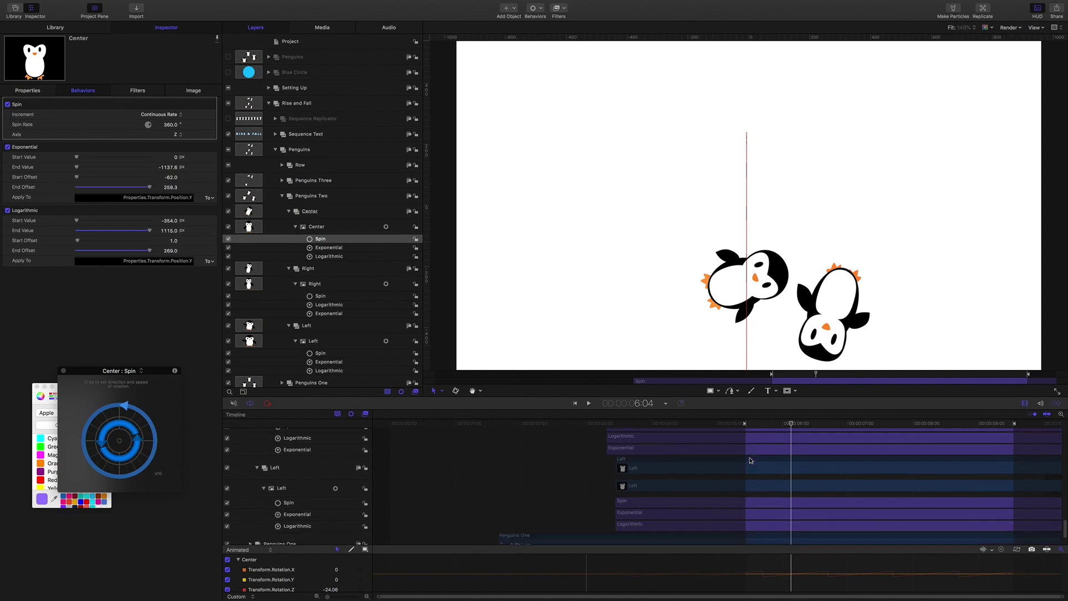
{"action": "scroll", "coordinate": [749, 459], "scroll_direction": "down", "scroll_amount": 2}
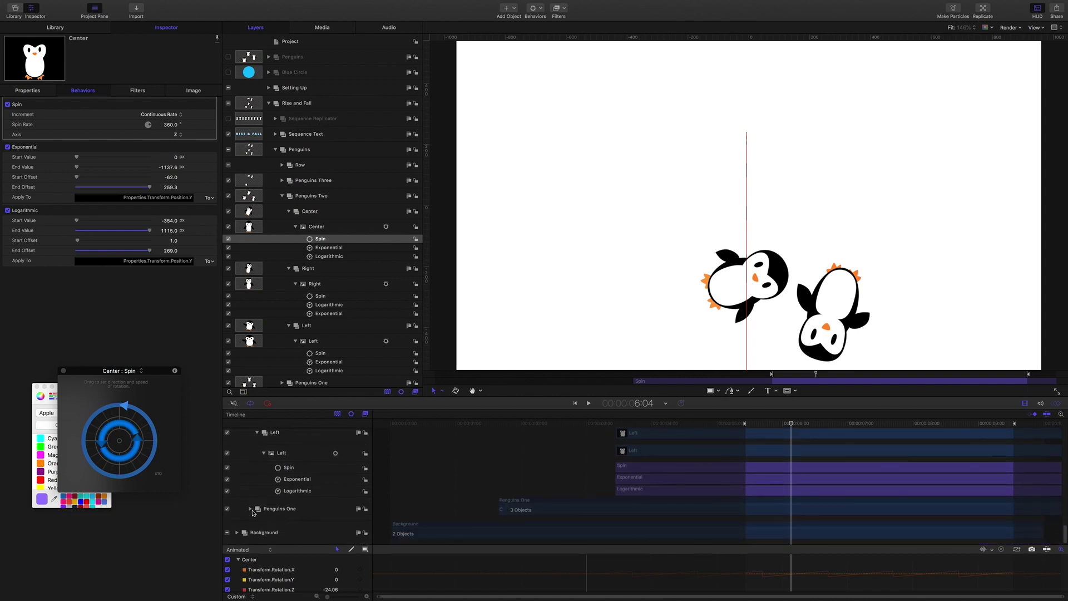
{"action": "scroll", "coordinate": [287, 497], "scroll_direction": "up", "scroll_amount": 6}
{"action": "scroll", "coordinate": [275, 495], "scroll_direction": "up", "scroll_amount": 5}
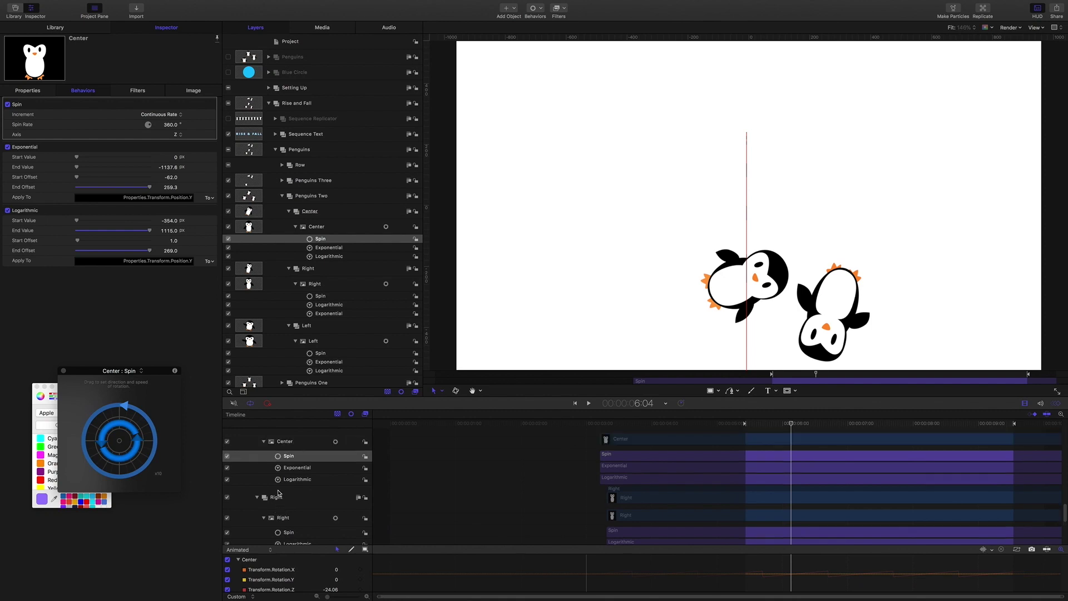
Expand the Row group to list its numbered penguins and play to watch their staggered timing
{"action": "left_click", "coordinate": [251, 451]}
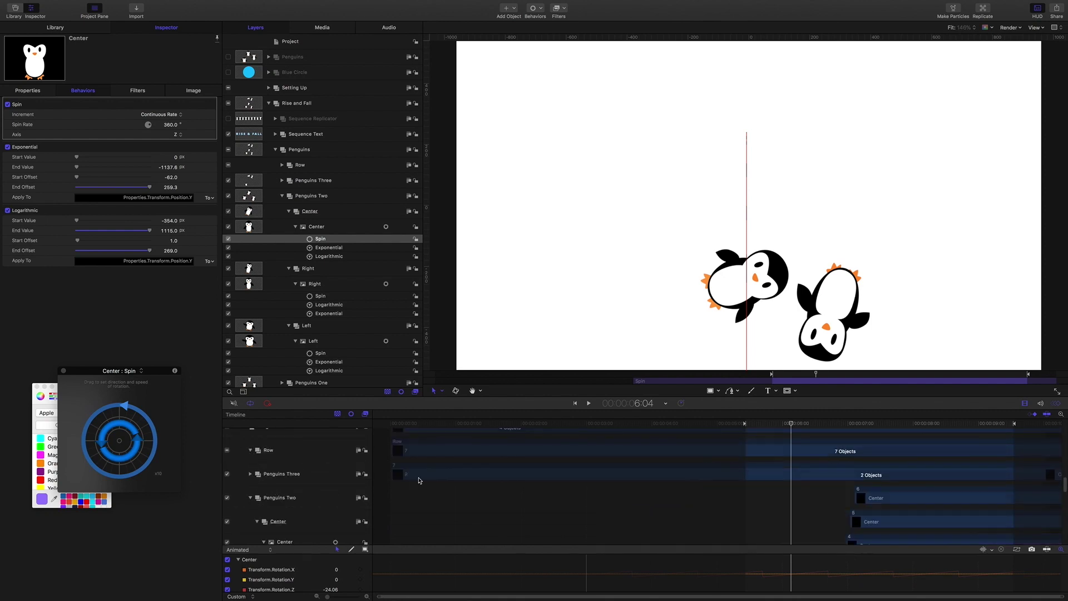
{"action": "scroll", "coordinate": [897, 481], "scroll_direction": "down", "scroll_amount": 5}
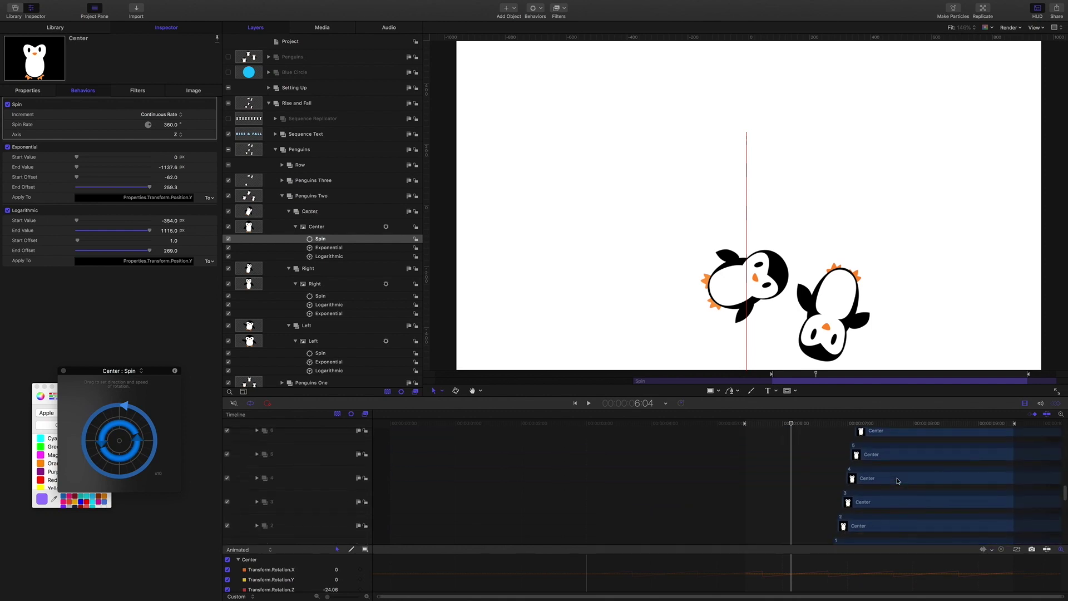
{"action": "scroll", "coordinate": [927, 458], "scroll_direction": "down", "scroll_amount": 2}
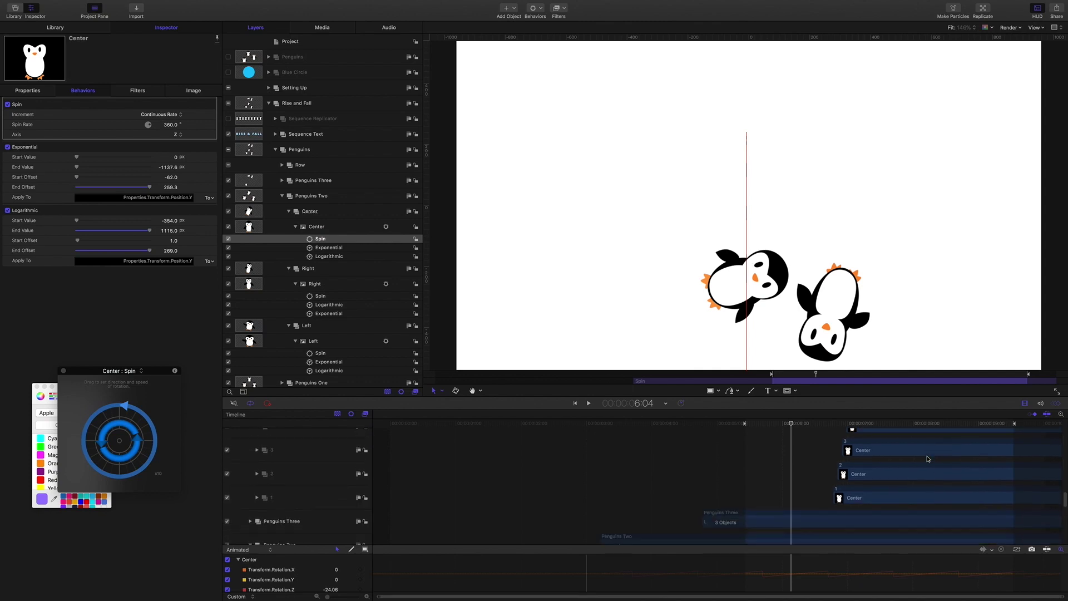
{"action": "scroll", "coordinate": [927, 458], "scroll_direction": "down", "scroll_amount": 2}
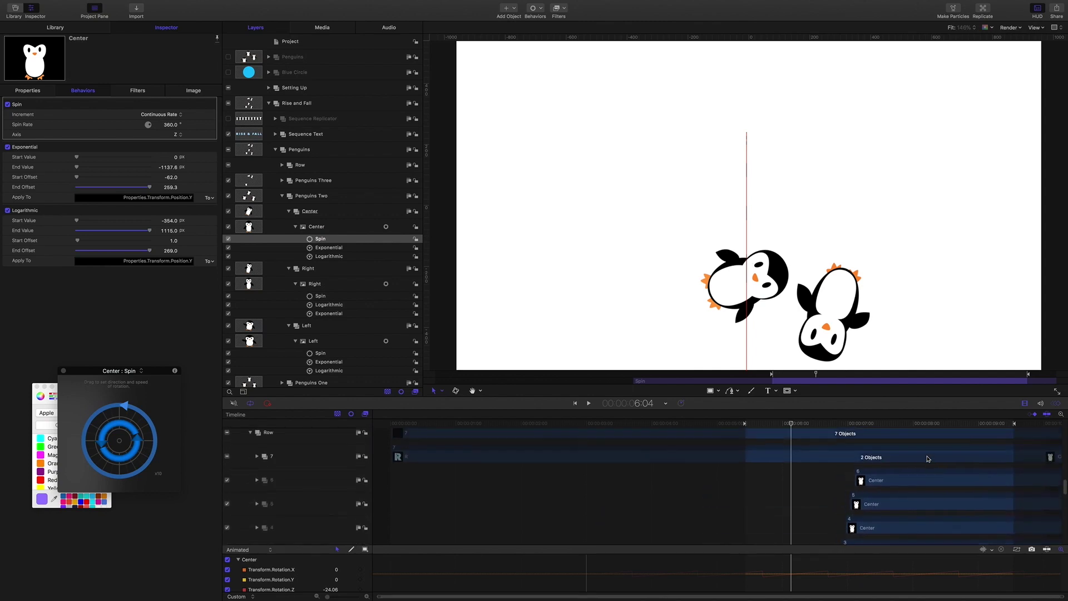
{"action": "scroll", "coordinate": [928, 459], "scroll_direction": "down", "scroll_amount": 1}
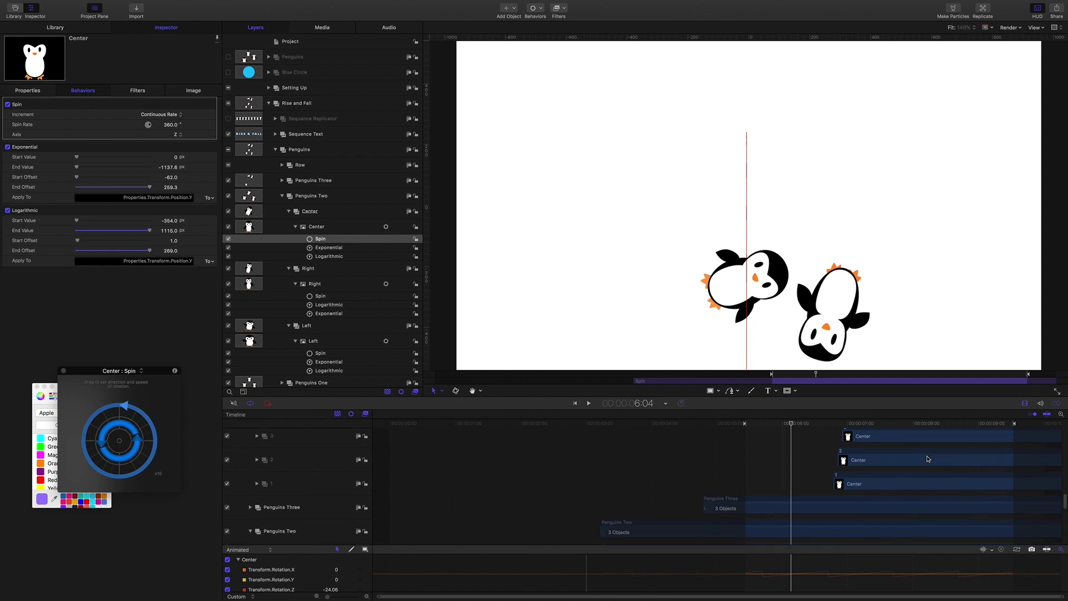
{"action": "key", "text": "space"}
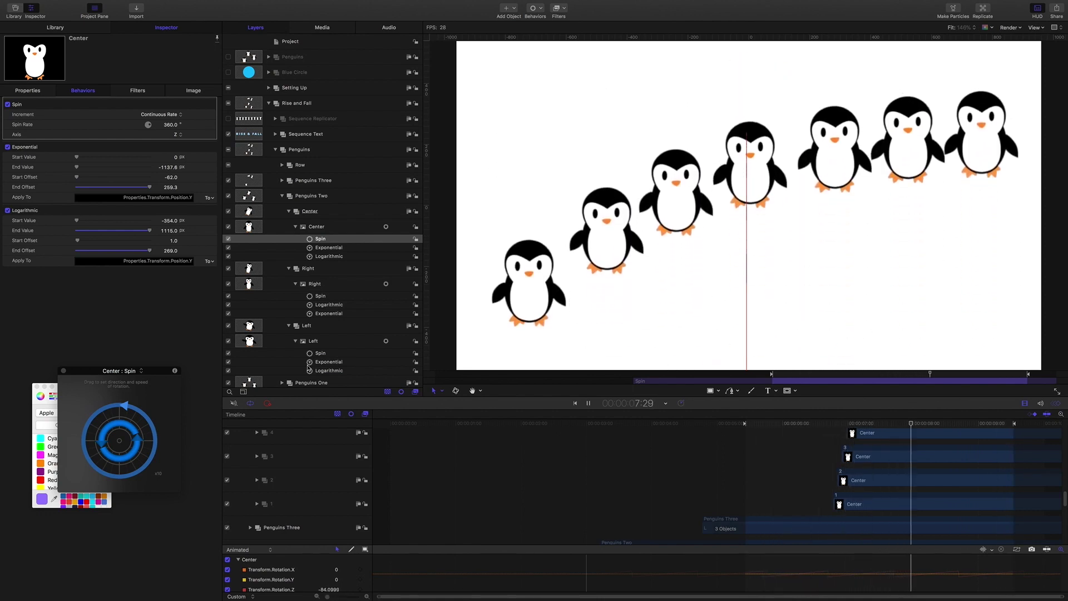
{"action": "key", "text": "space"}
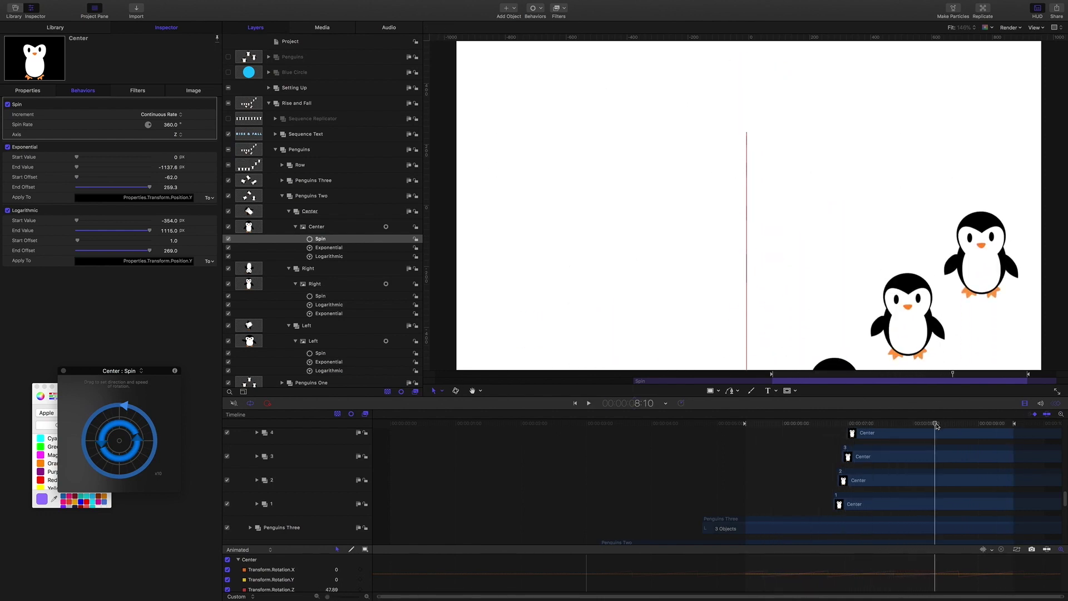
{"action": "left_click_drag", "start_coordinate": [936, 426], "coordinate": [872, 421]}
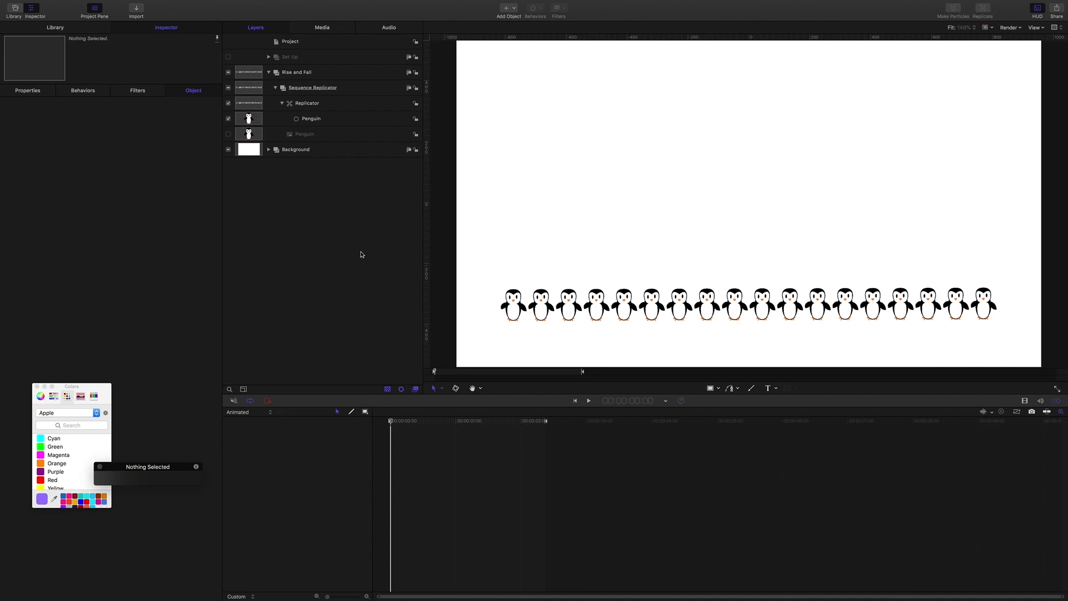
Add a Sequence Replicator behavior to the penguin Replicator layer
{"action": "left_click", "coordinate": [310, 104]}
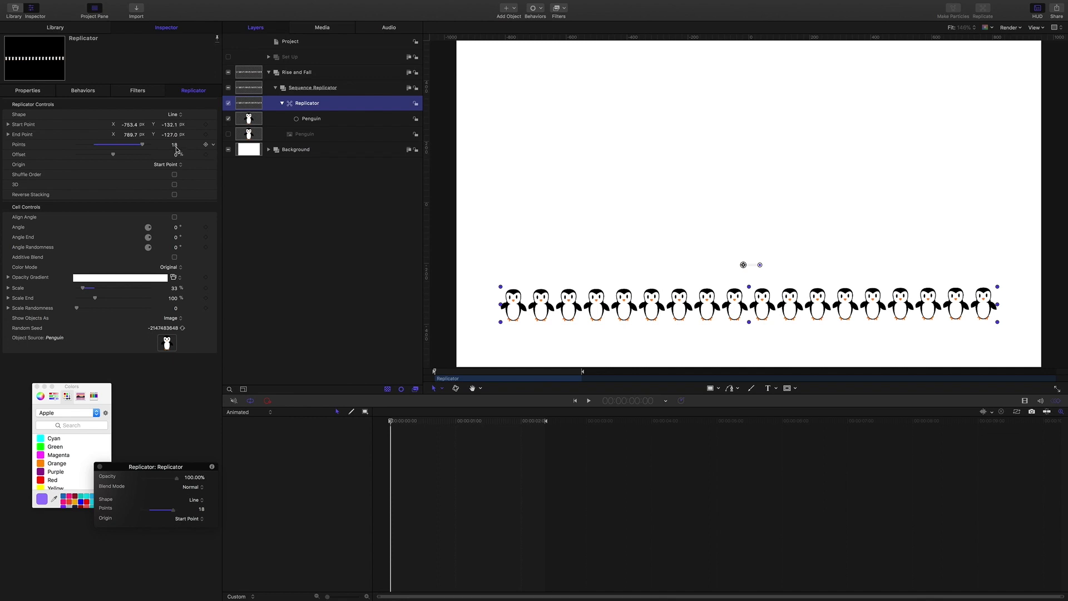
{"action": "left_click", "coordinate": [542, 10]}
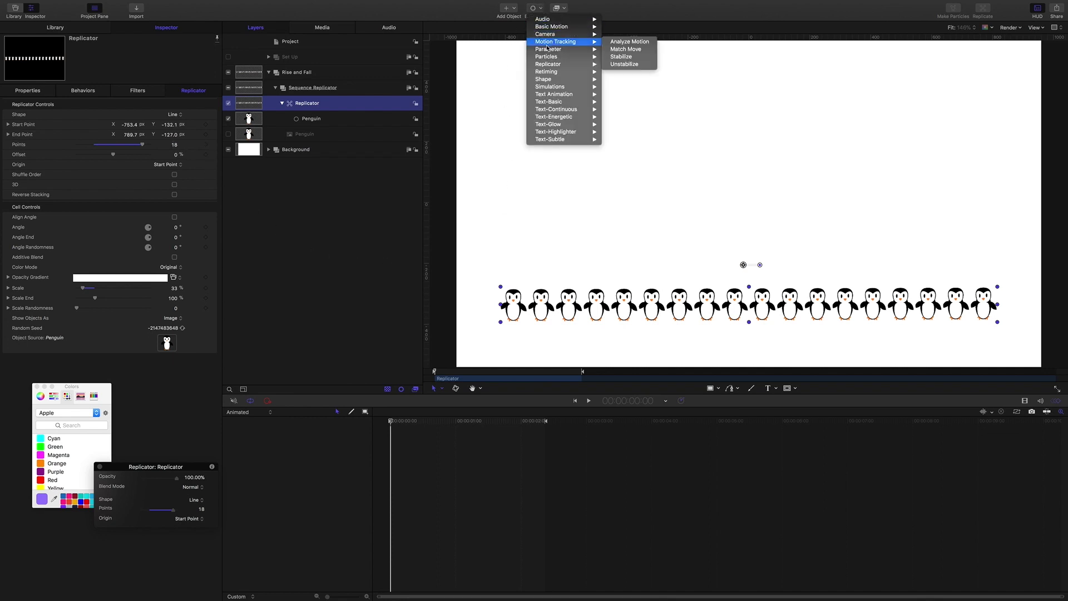
{"action": "mouse_move", "coordinate": [556, 64]}
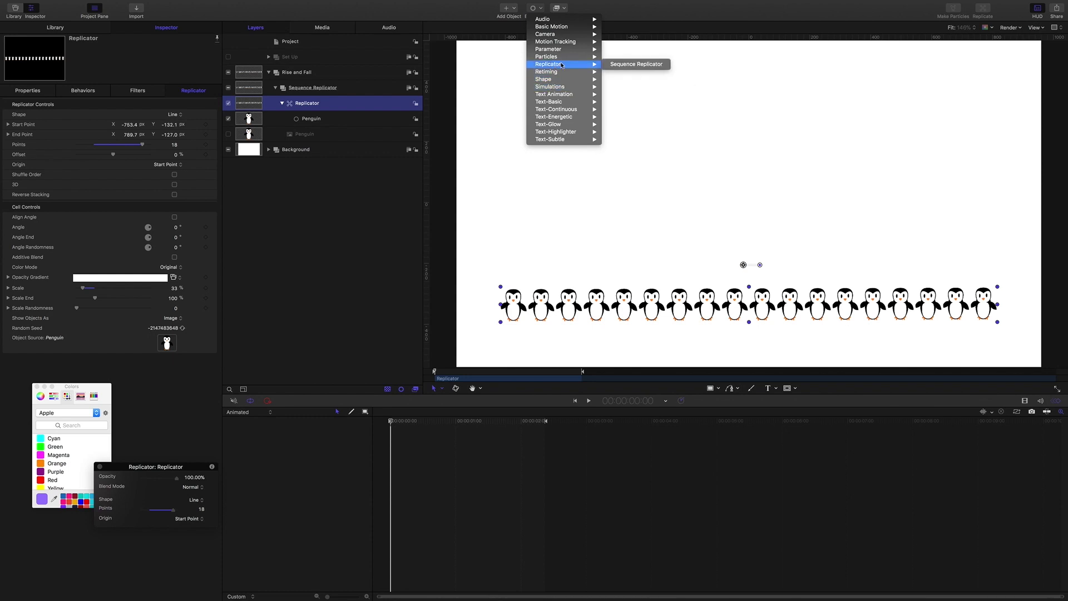
{"action": "left_click", "coordinate": [644, 65]}
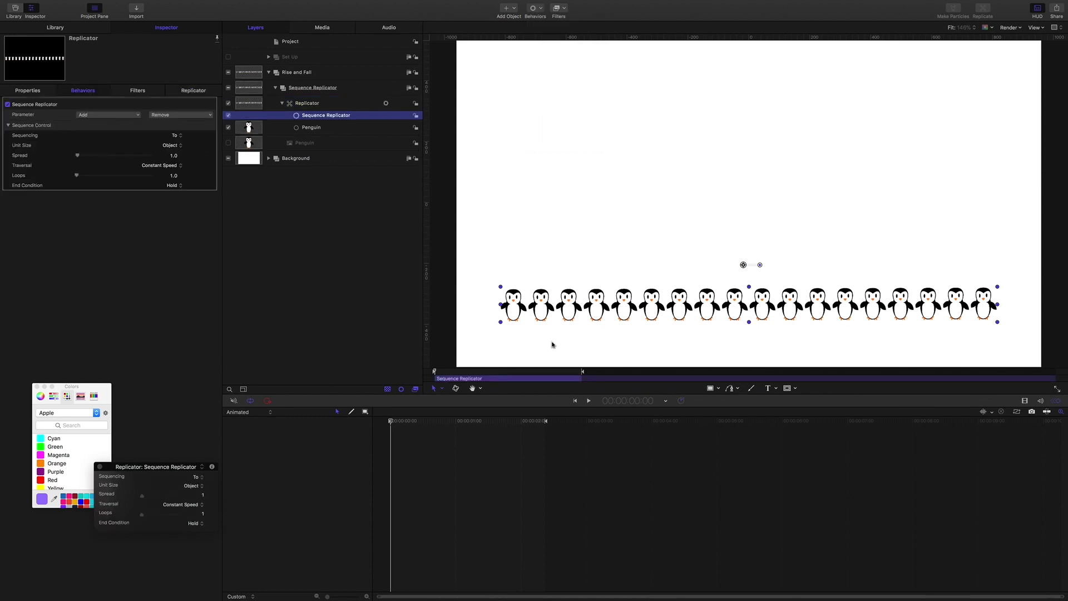
Go to 2:00 and set the Sequence Replicator's out point there
{"action": "left_click", "coordinate": [645, 400]}
{"action": "type", "text": "200"}
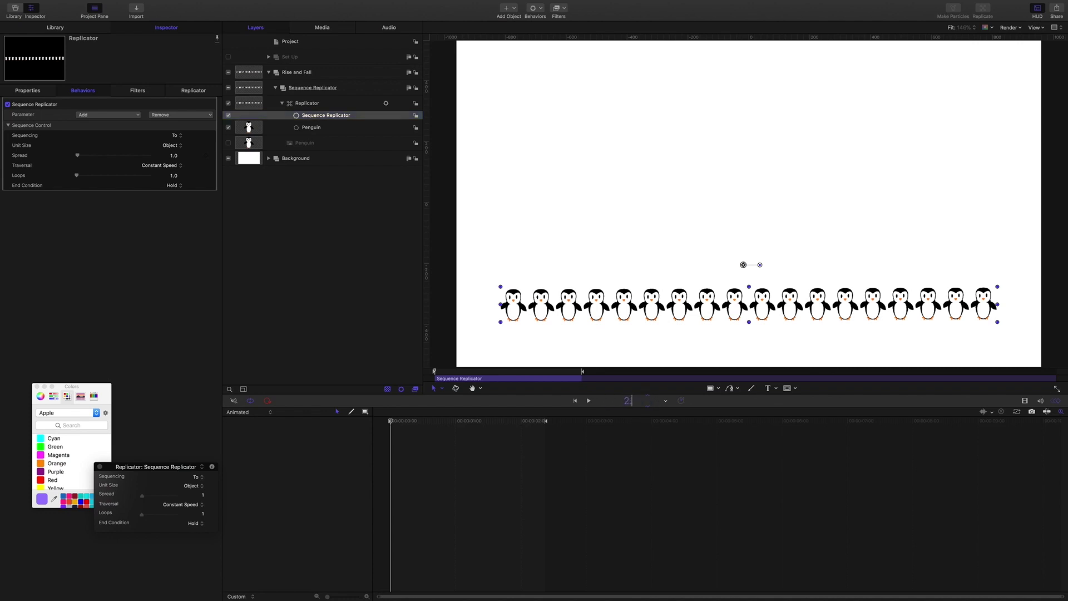
{"action": "key", "text": "Return"}
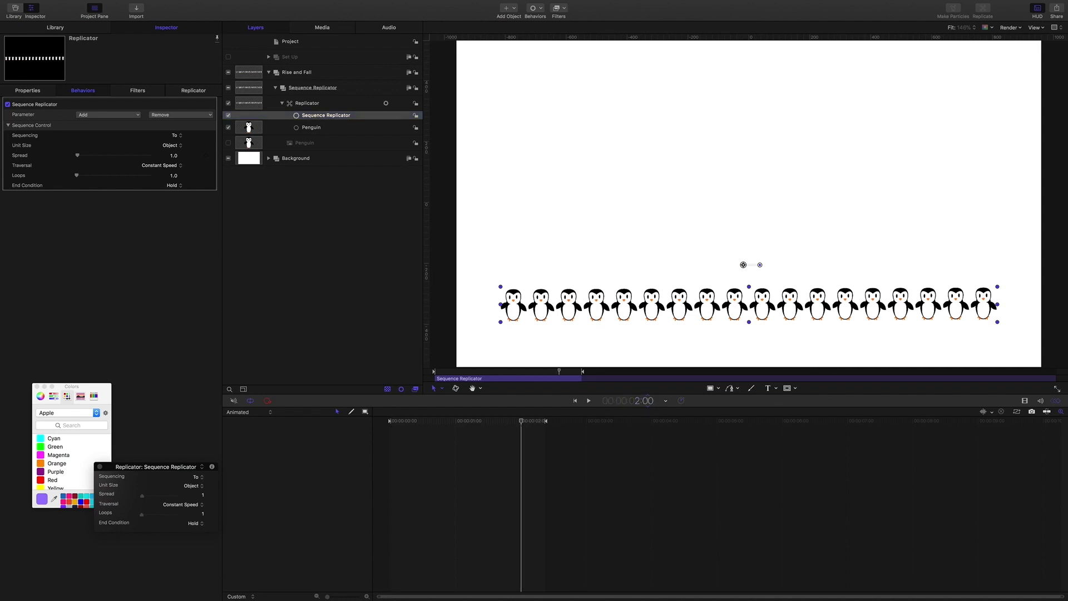
{"action": "key", "text": "o"}
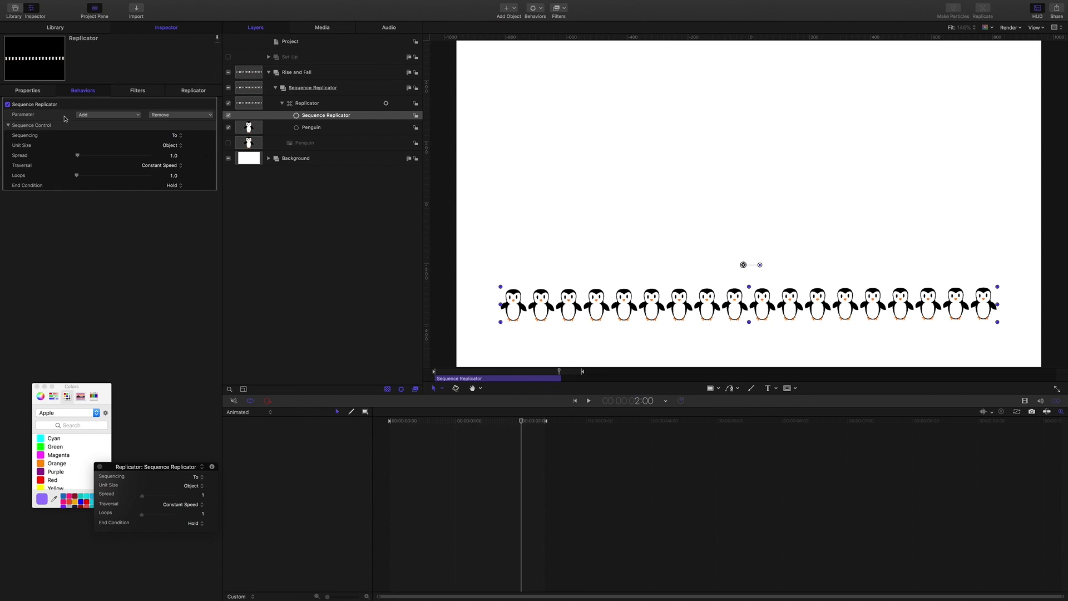
Add Position to the Sequence Replicator's parameters and set Sequencing to From Keyframes
{"action": "left_click", "coordinate": [100, 115]}
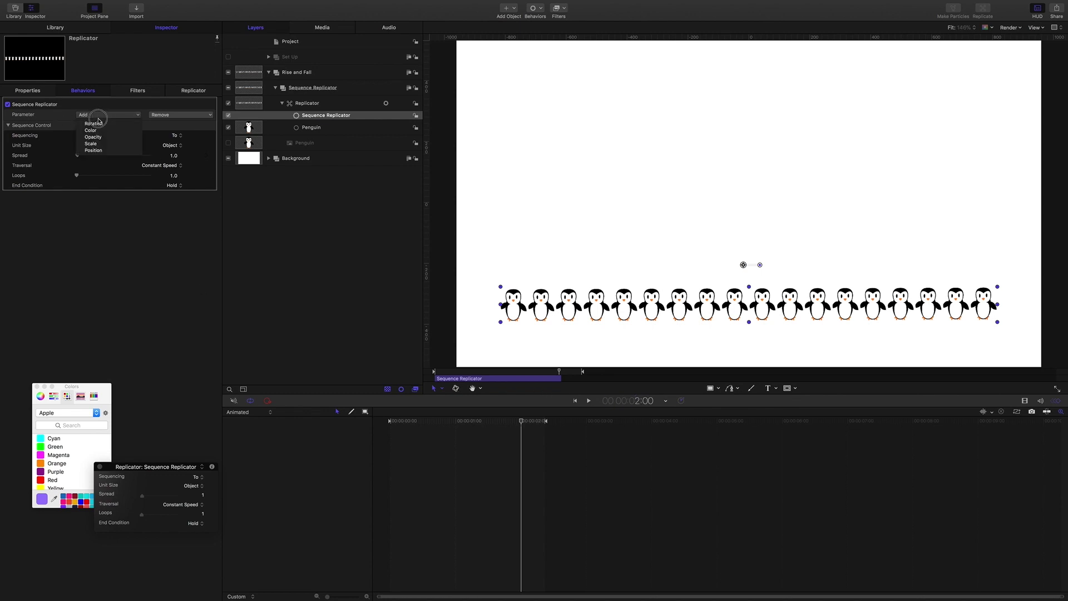
{"action": "left_click", "coordinate": [94, 150]}
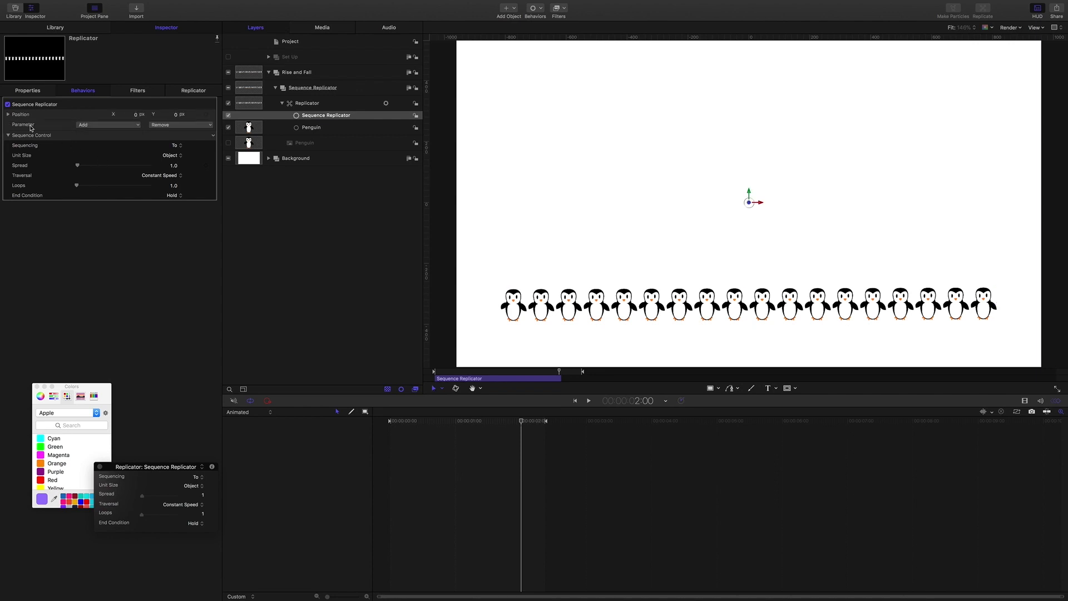
{"action": "left_click", "coordinate": [9, 115]}
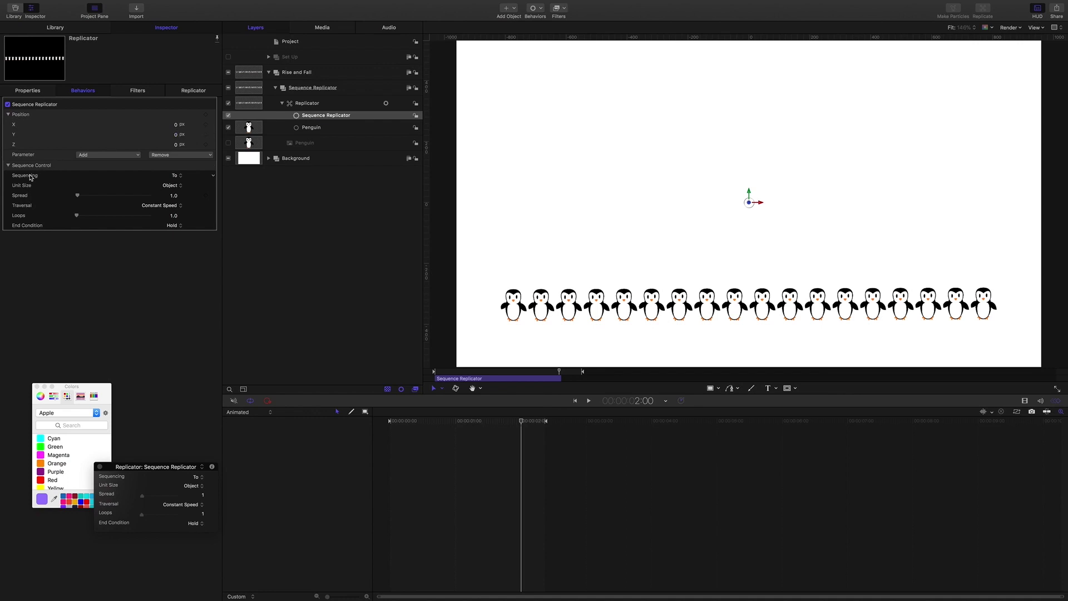
{"action": "left_click", "coordinate": [175, 177]}
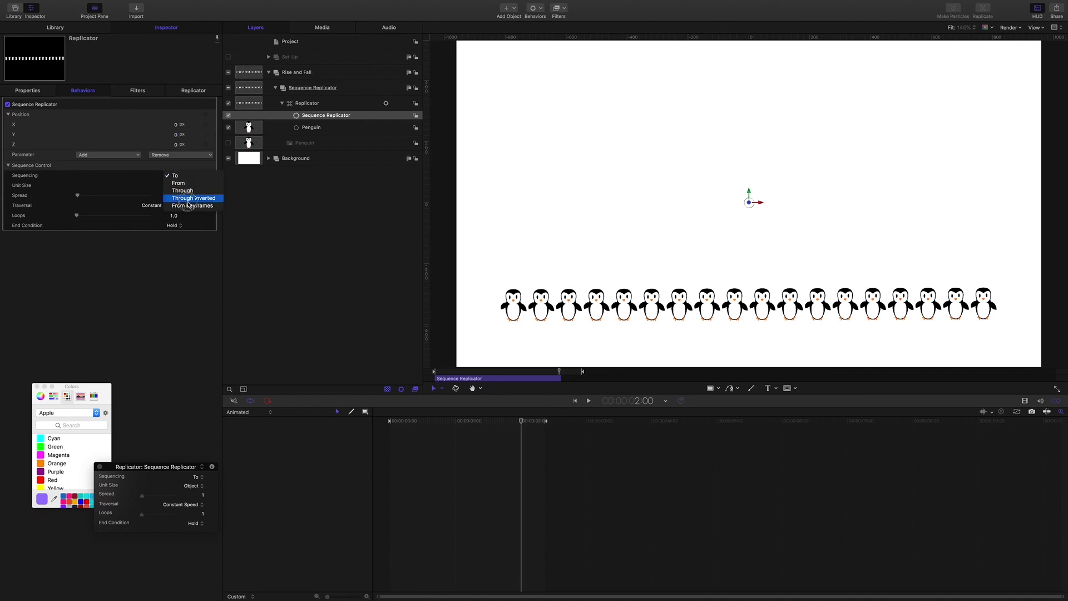
{"action": "key", "text": "Return"}
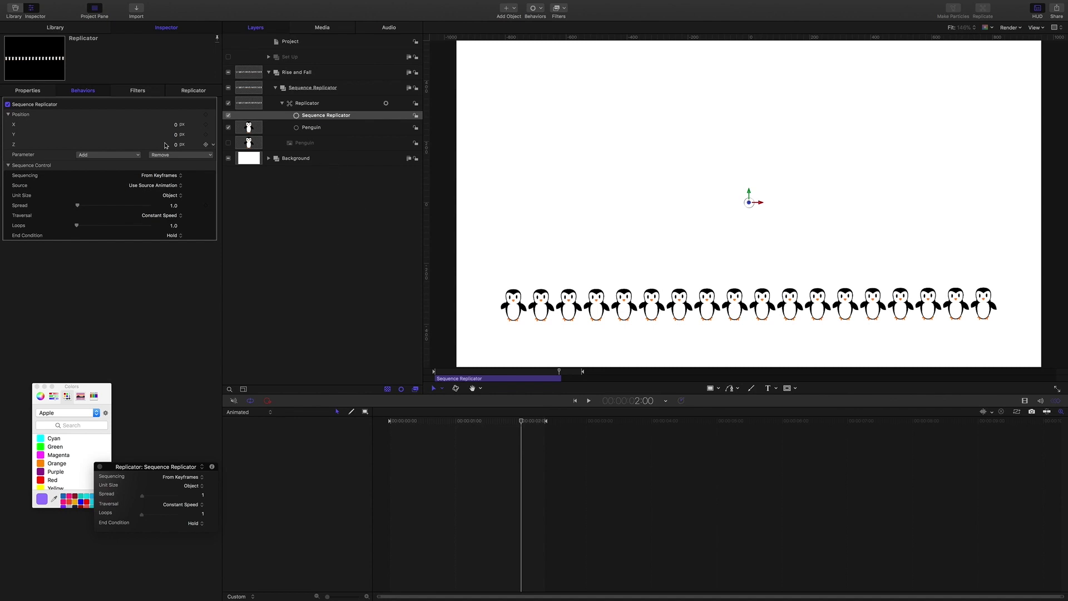
Add a Logarithmic behavior to the Sequence Replicator's Position Y
{"action": "left_click", "coordinate": [213, 136]}
{"action": "mouse_move", "coordinate": [261, 212]}
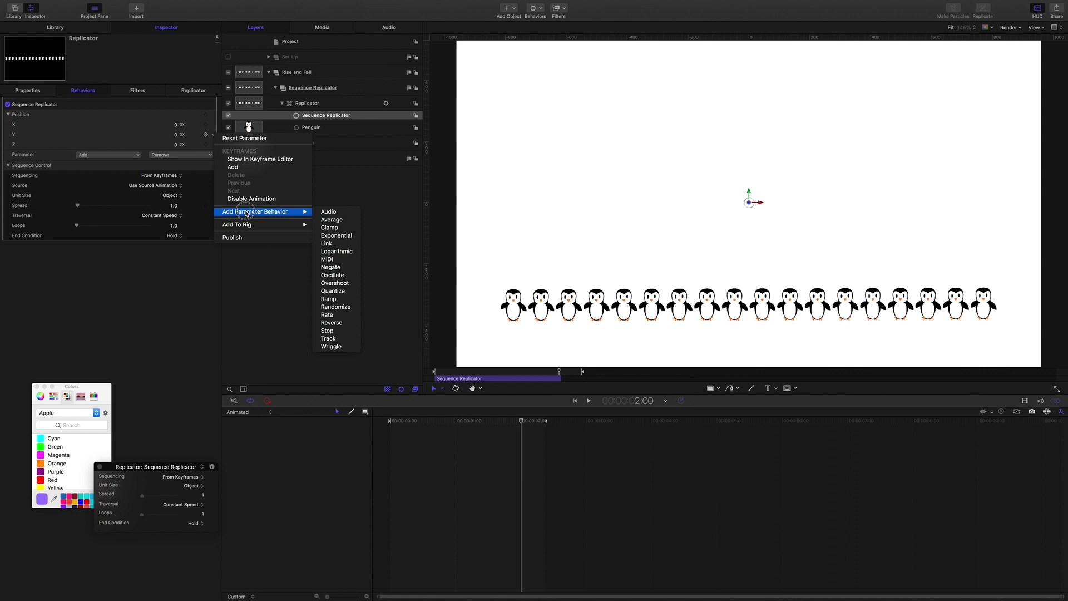
{"action": "left_click", "coordinate": [350, 252]}
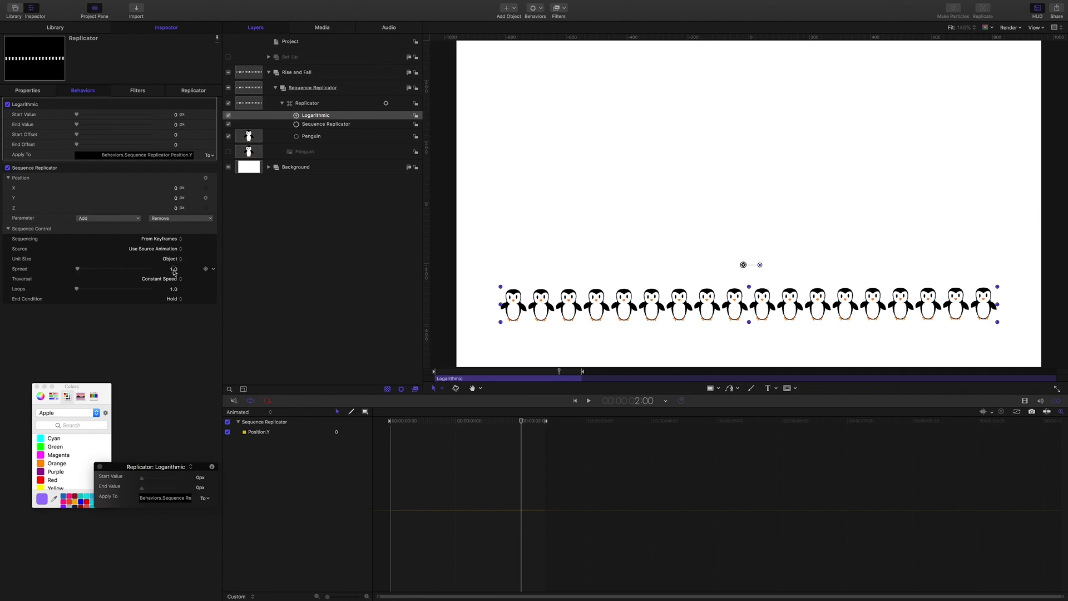
Set the sequence Spread to 15.1 and the Logarithmic End Value to 482, End Offset 270
{"action": "left_click_drag", "start_coordinate": [521, 421], "coordinate": [456, 423]}
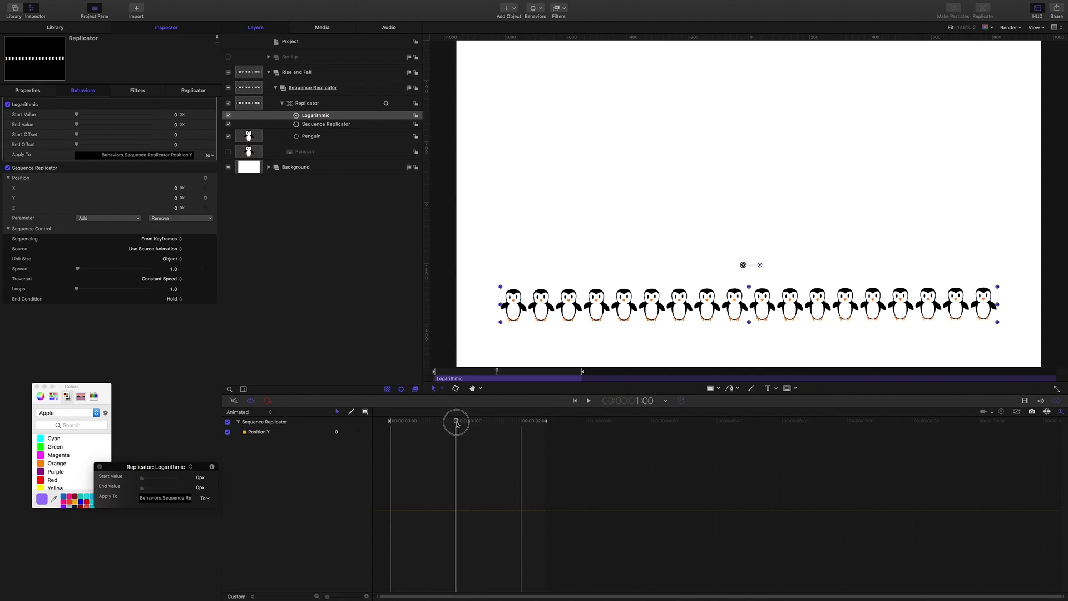
{"action": "left_click", "coordinate": [174, 270]}
{"action": "mouse_move", "coordinate": [176, 126]}
{"action": "left_mouse_down"}
{"action": "mouse_move", "coordinate": [207, 122]}
{"action": "mouse_move", "coordinate": [175, 125]}
{"action": "mouse_move", "coordinate": [162, 147]}
{"action": "mouse_move", "coordinate": [176, 147]}
{"action": "left_mouse_up"}
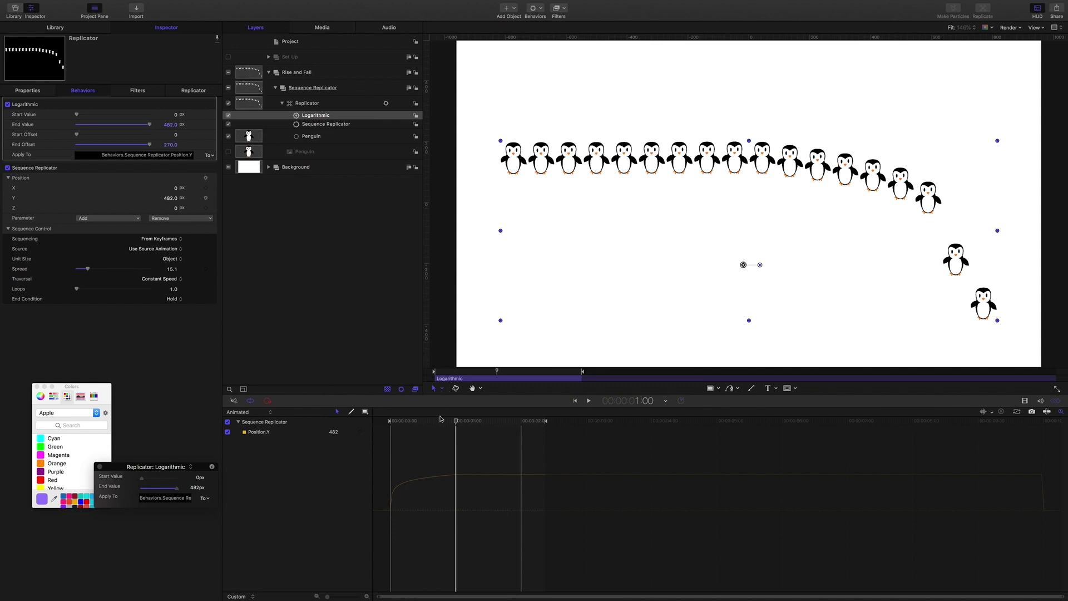
Add an Exponential behavior to the penguins' Position Y
{"action": "left_click", "coordinate": [214, 199]}
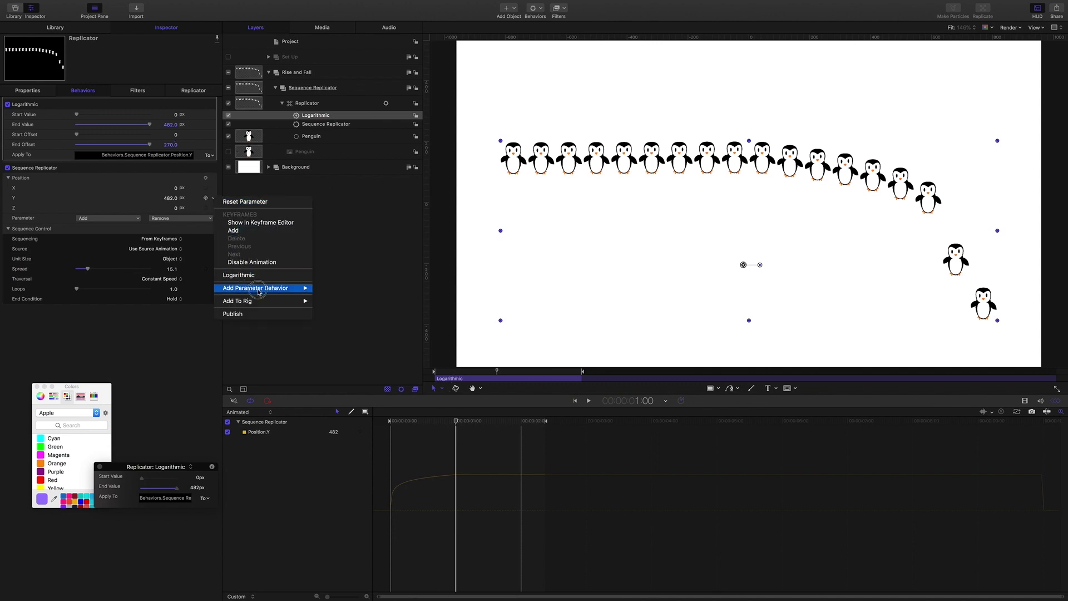
{"action": "mouse_move", "coordinate": [260, 291]}
{"action": "left_click", "coordinate": [345, 313]}
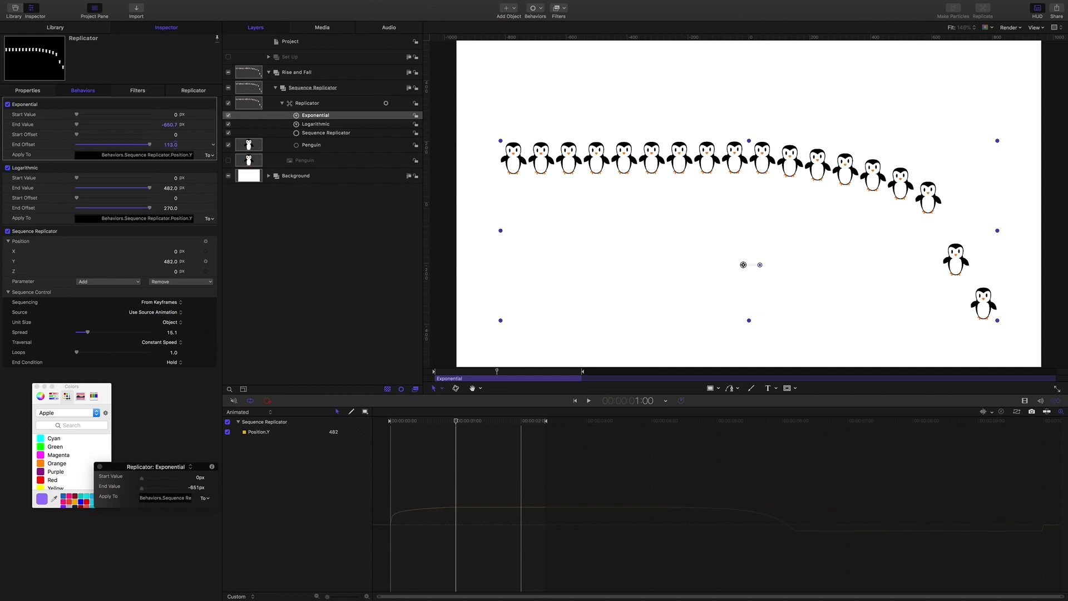
Set the Exponential End Value to -850.7 and End Offset to 239, then return to the start
{"action": "left_click_drag", "start_coordinate": [456, 421], "coordinate": [522, 424]}
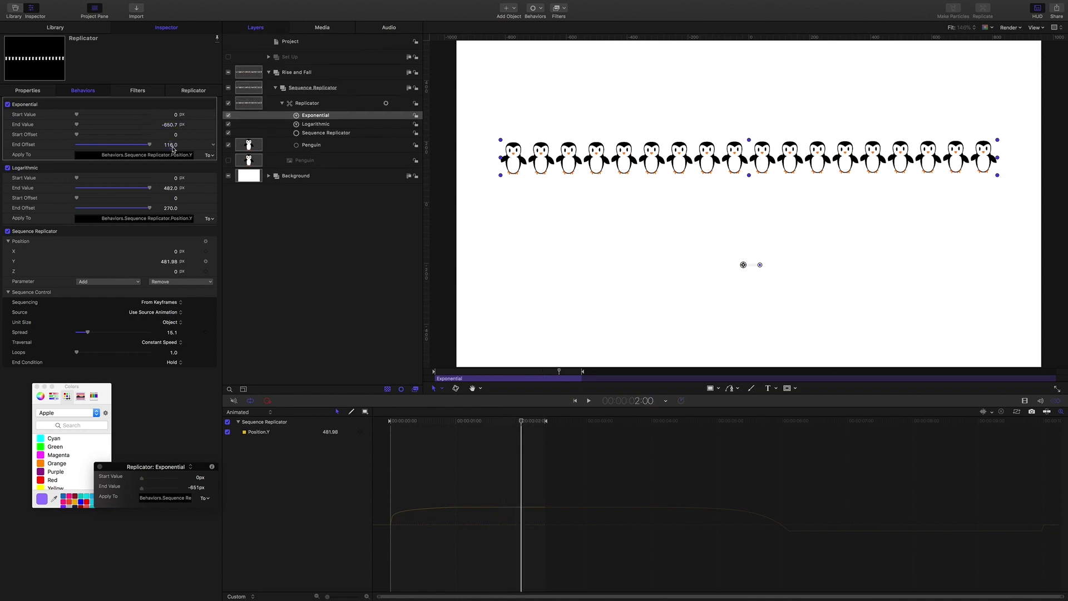
{"action": "left_click_drag", "start_coordinate": [170, 145], "coordinate": [199, 145]}
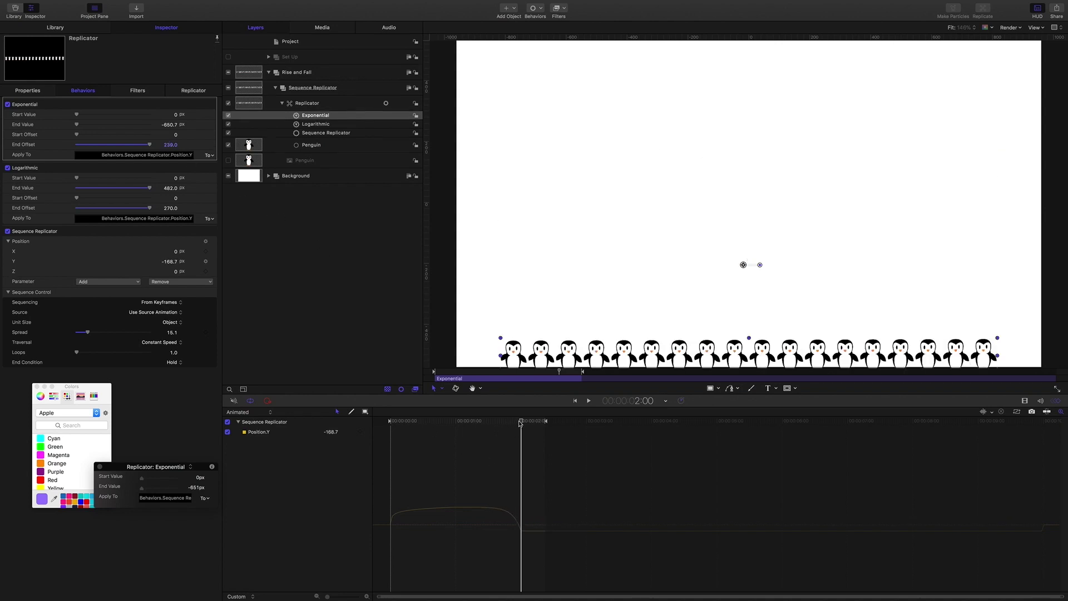
{"action": "left_click_drag", "start_coordinate": [520, 423], "coordinate": [317, 412]}
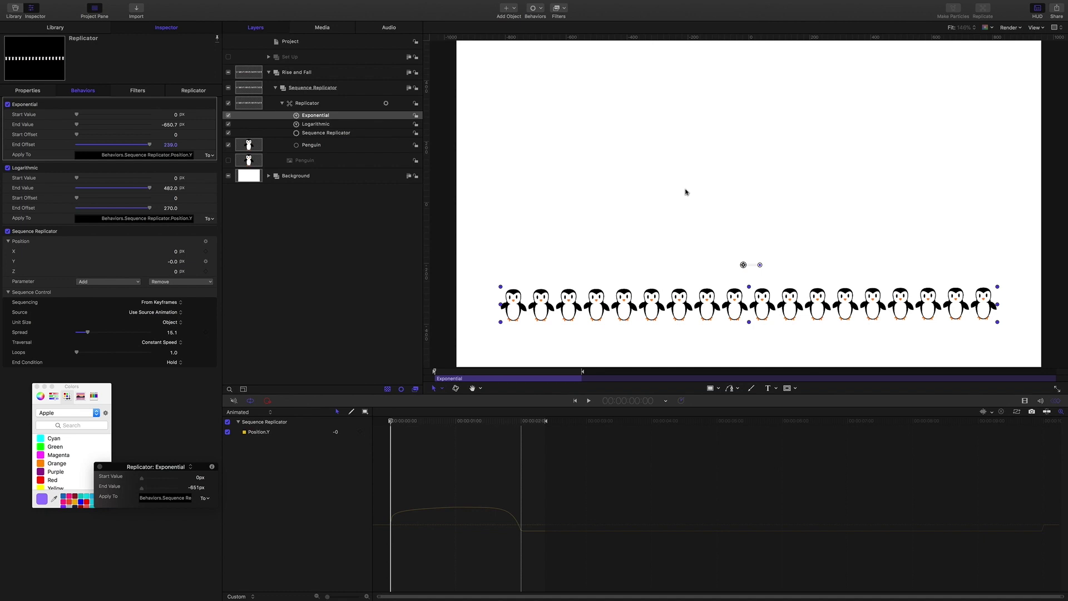
Drag the replicated penguin row below the frame edge and play back the leaping arc
{"action": "scroll", "coordinate": [685, 192], "scroll_direction": "down", "scroll_amount": 3}
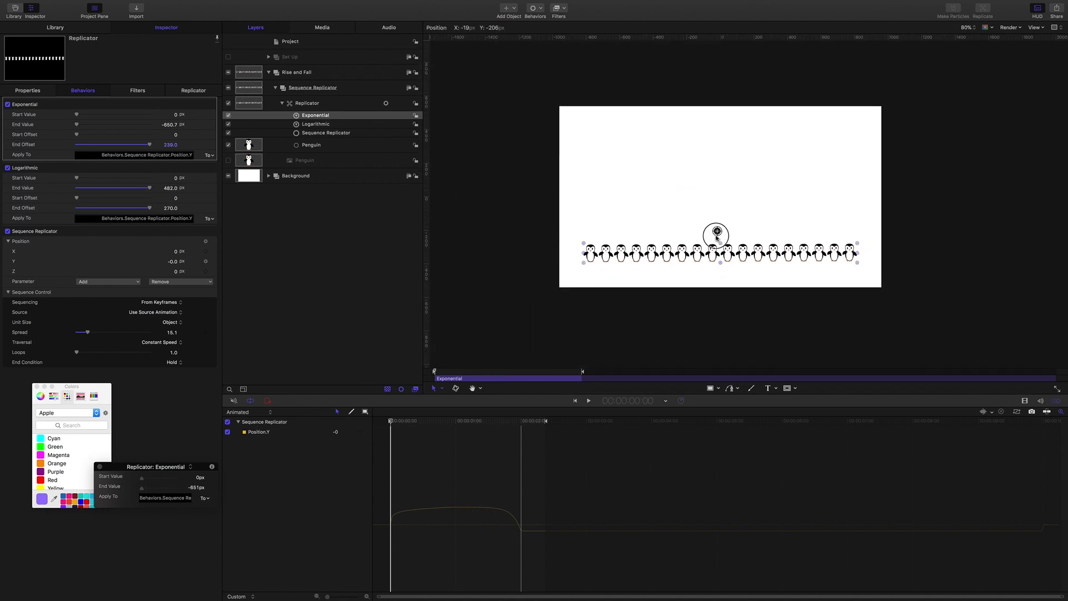
{"action": "left_click_drag", "start_coordinate": [717, 233], "coordinate": [718, 278]}
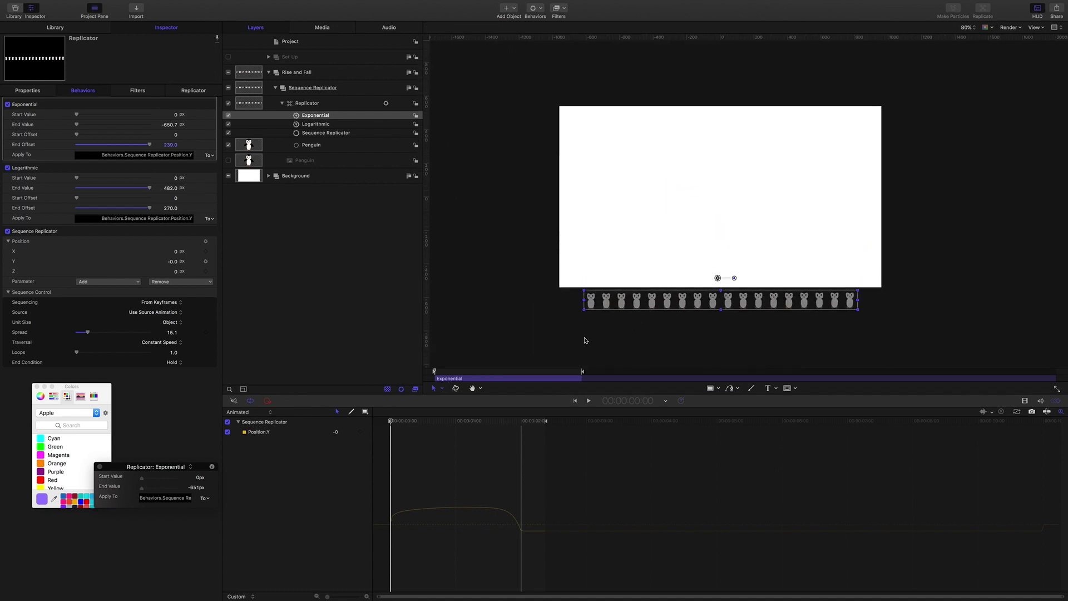
{"action": "left_click", "coordinate": [371, 335]}
{"action": "key", "text": "shift+z"}
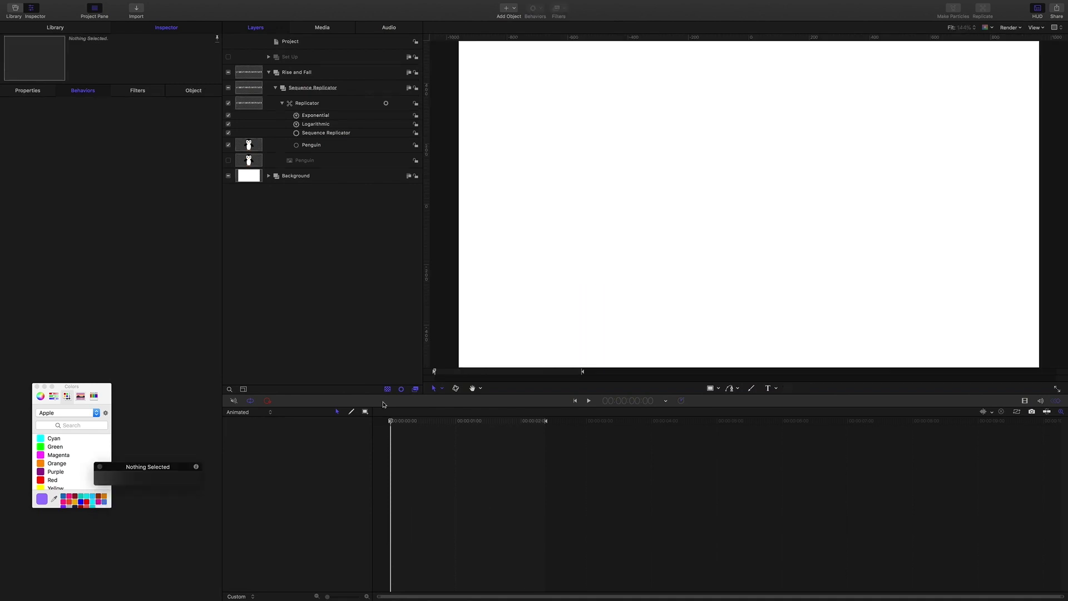
{"action": "key", "text": "space"}
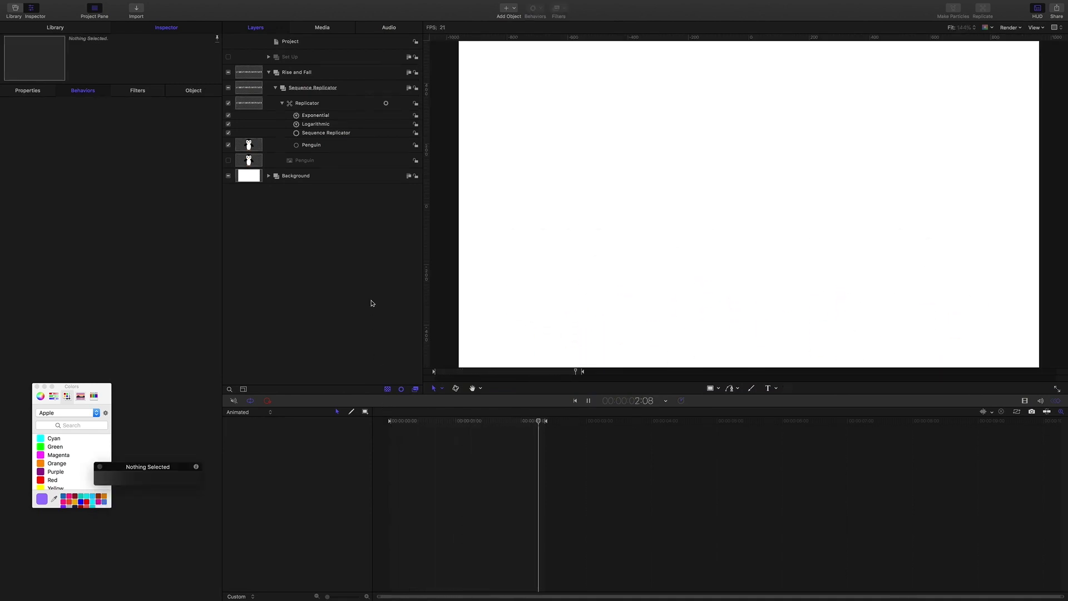
{"action": "key", "text": "space"}
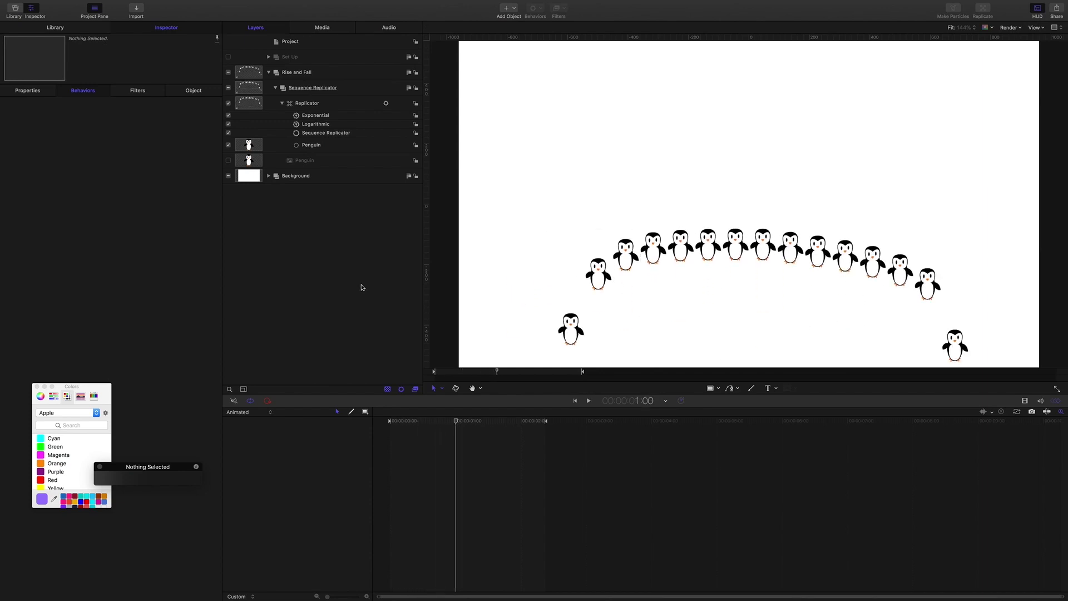
Widen the Sequence Replicator Spread to 20.1 and preview the leap from the start
{"action": "left_click", "coordinate": [325, 125]}
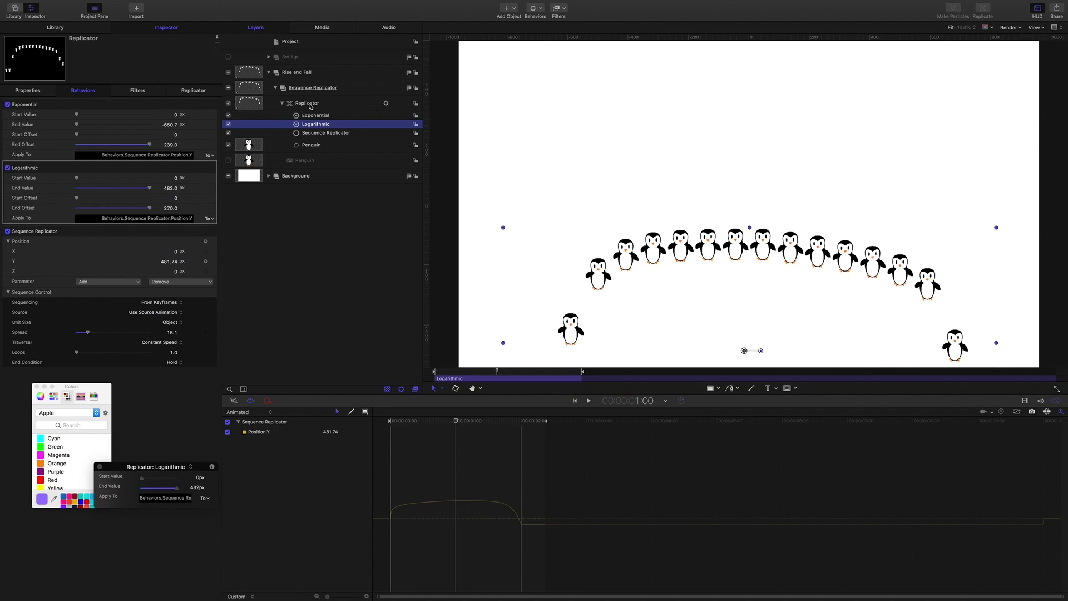
{"action": "left_click", "coordinate": [308, 103]}
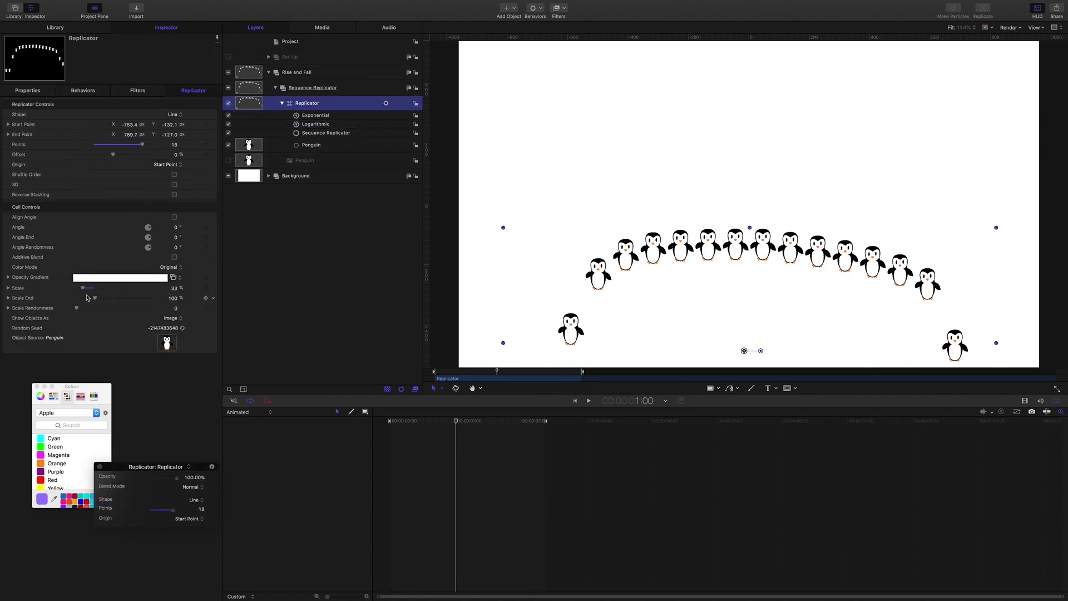
{"action": "left_click", "coordinate": [320, 134]}
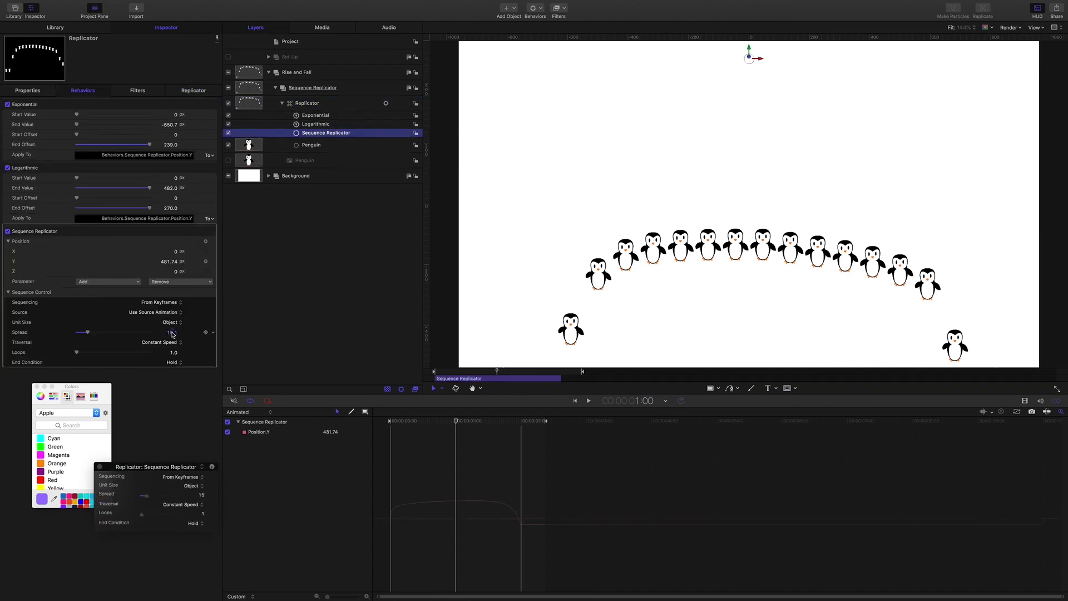
{"action": "left_click_drag", "start_coordinate": [173, 334], "coordinate": [186, 334]}
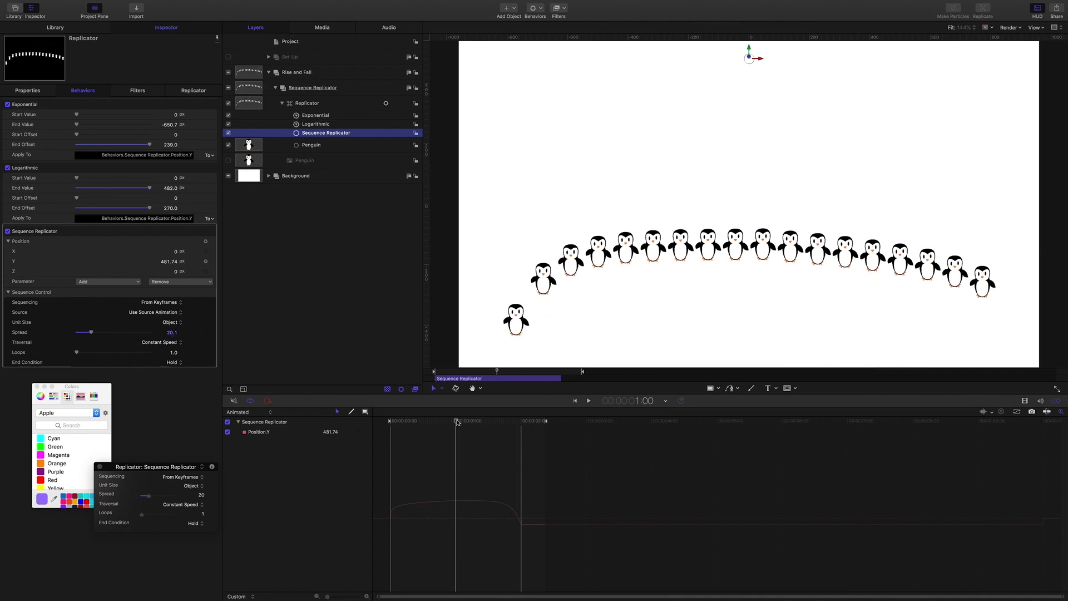
{"action": "key", "text": "Home"}
{"action": "key", "text": "space"}
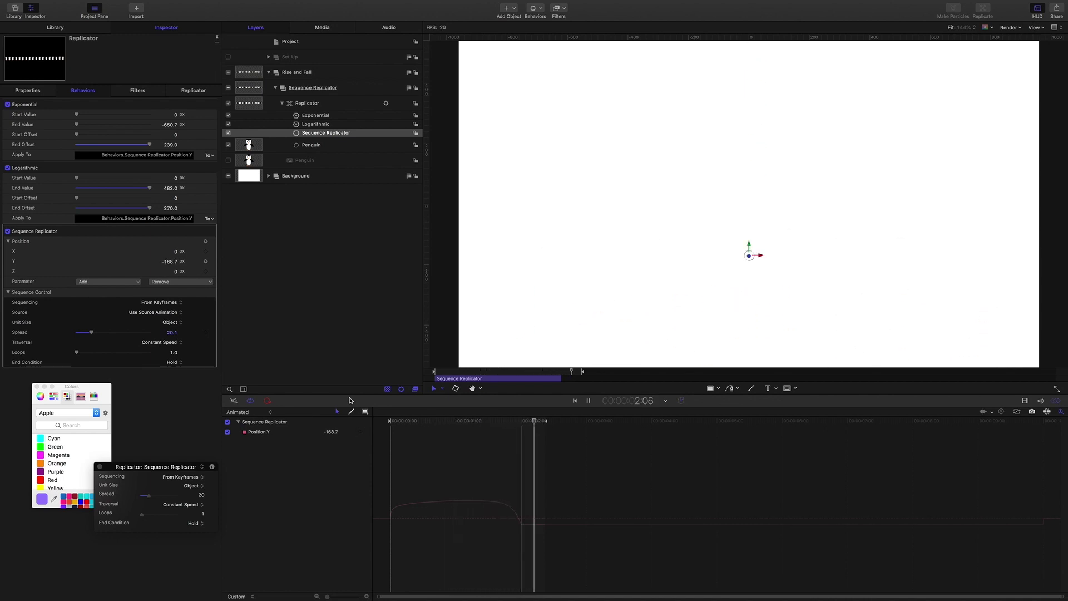
{"action": "key", "text": "space"}
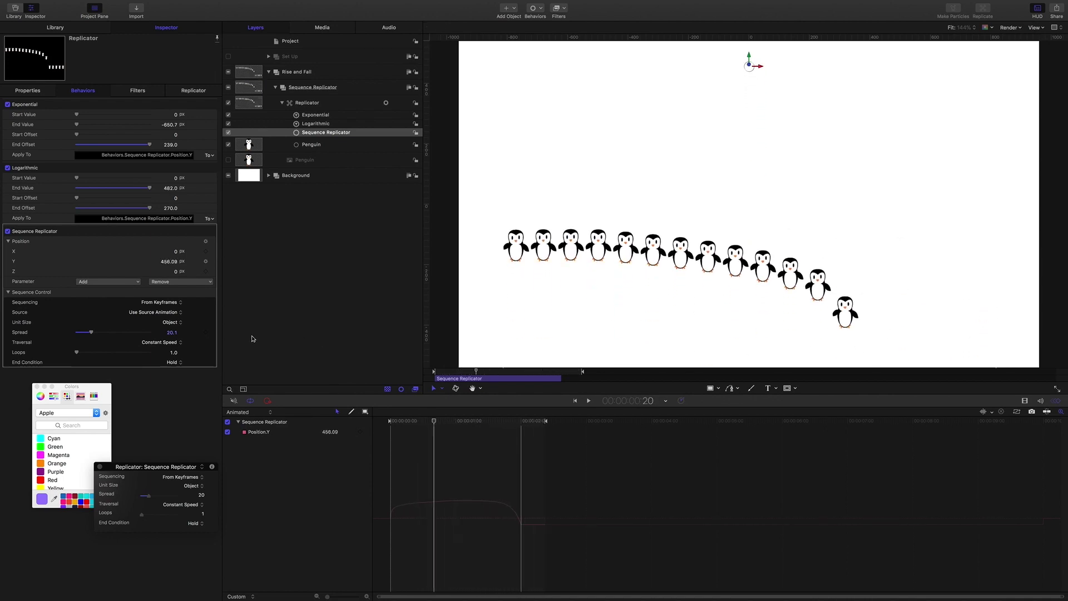
Try Ease In/Out traversal, then settle on Decelerate
{"action": "left_click", "coordinate": [175, 343]}
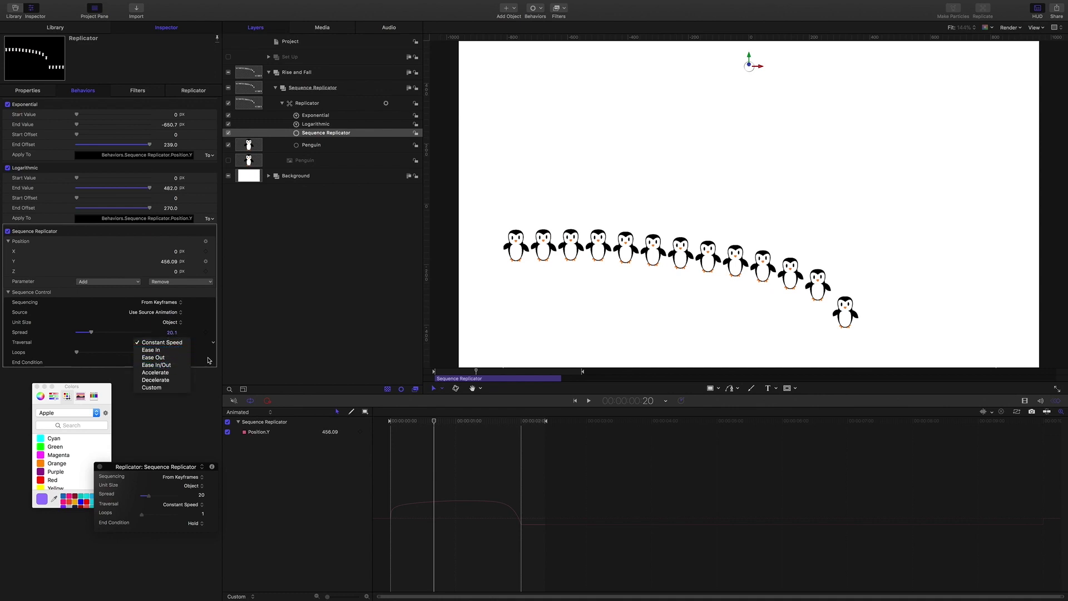
{"action": "left_click", "coordinate": [161, 365]}
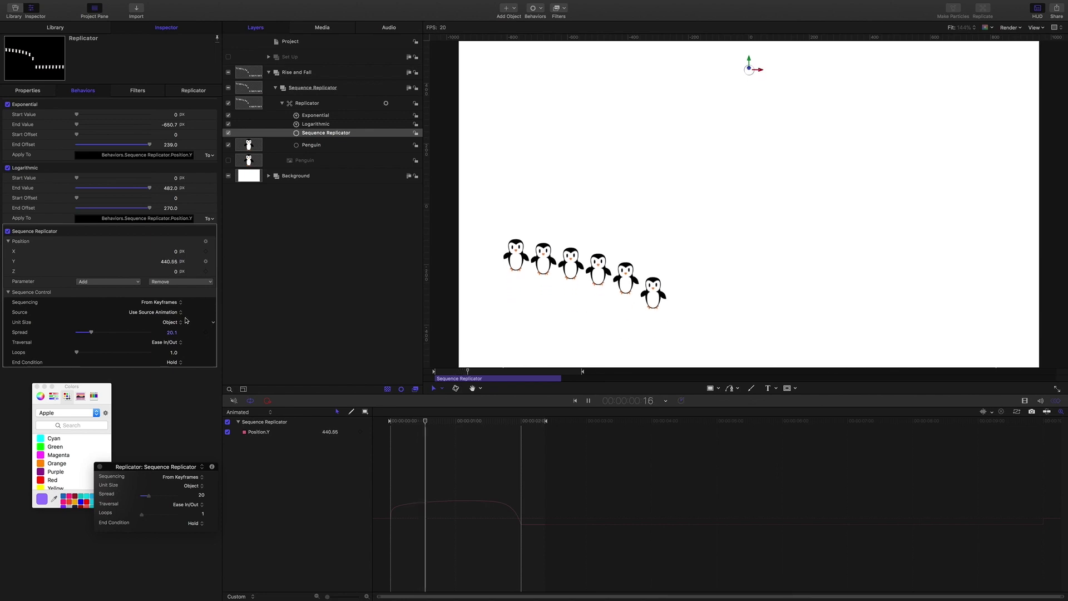
{"action": "key", "text": "space"}
{"action": "left_click", "coordinate": [176, 343]}
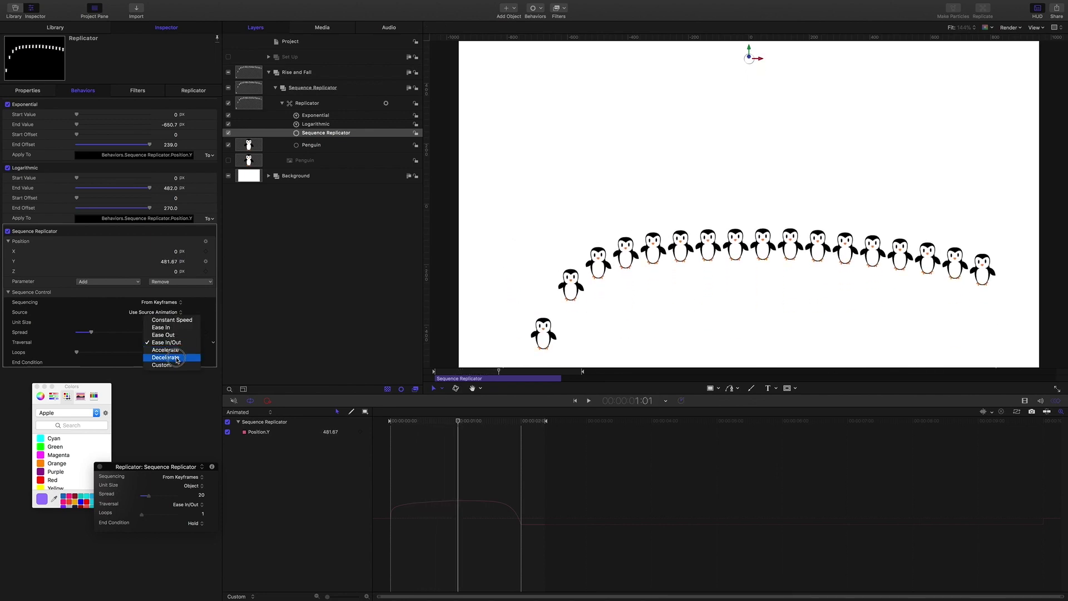
{"action": "left_click", "coordinate": [177, 358]}
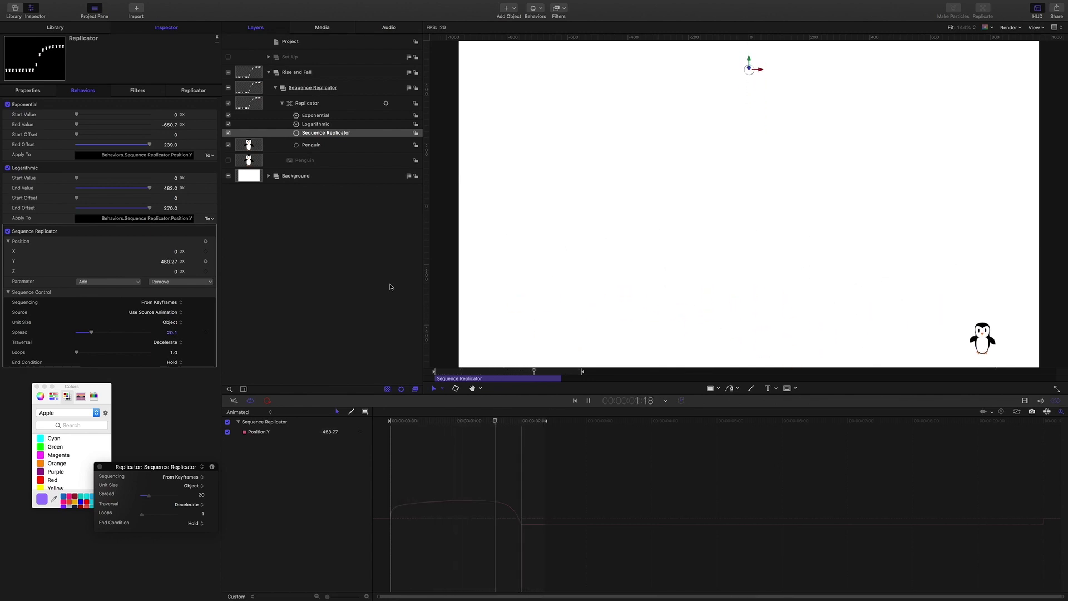
Stop playback and show the Replicator's shape and origin settings
{"action": "key", "text": "space"}
{"action": "left_click", "coordinate": [313, 103]}
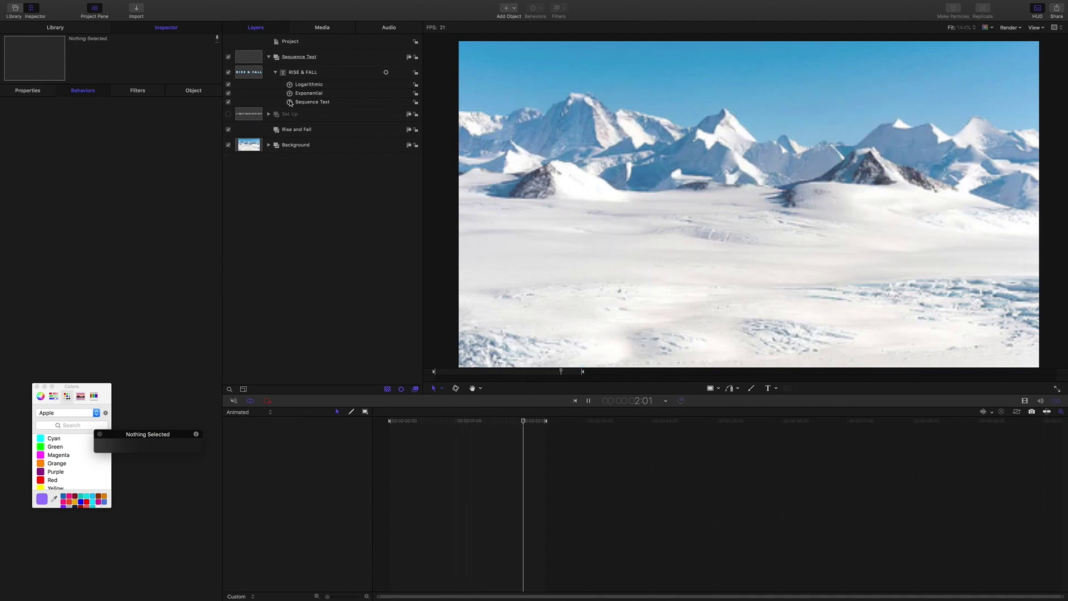
Select the RISE & FALL text layer and browse Text Animation behaviors without adding any
{"action": "left_click", "coordinate": [357, 73]}
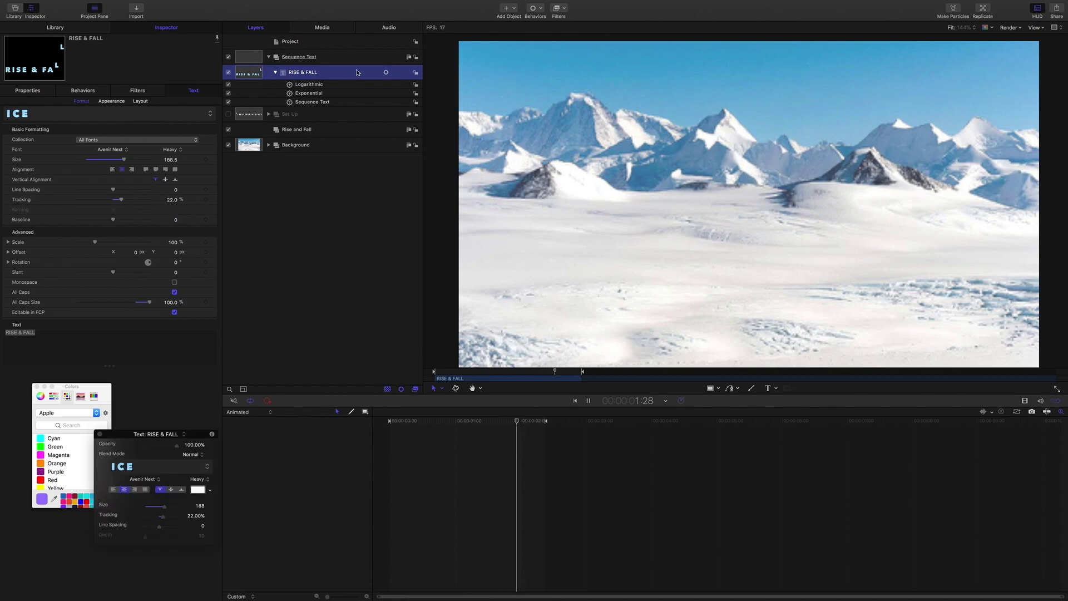
{"action": "left_click", "coordinate": [543, 8]}
{"action": "mouse_move", "coordinate": [553, 95]}
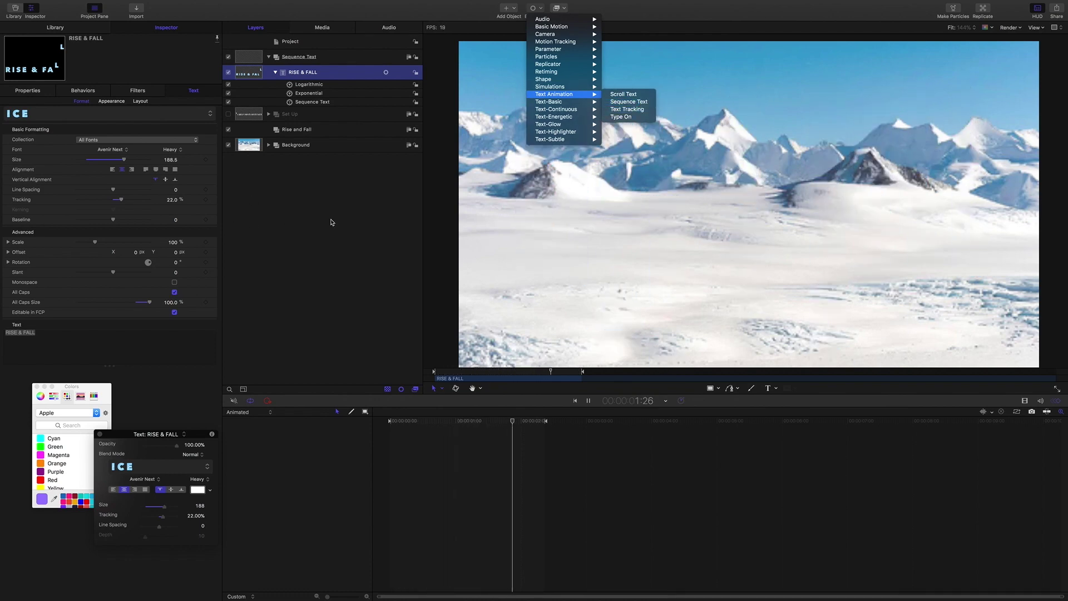
{"action": "key", "text": "Escape"}
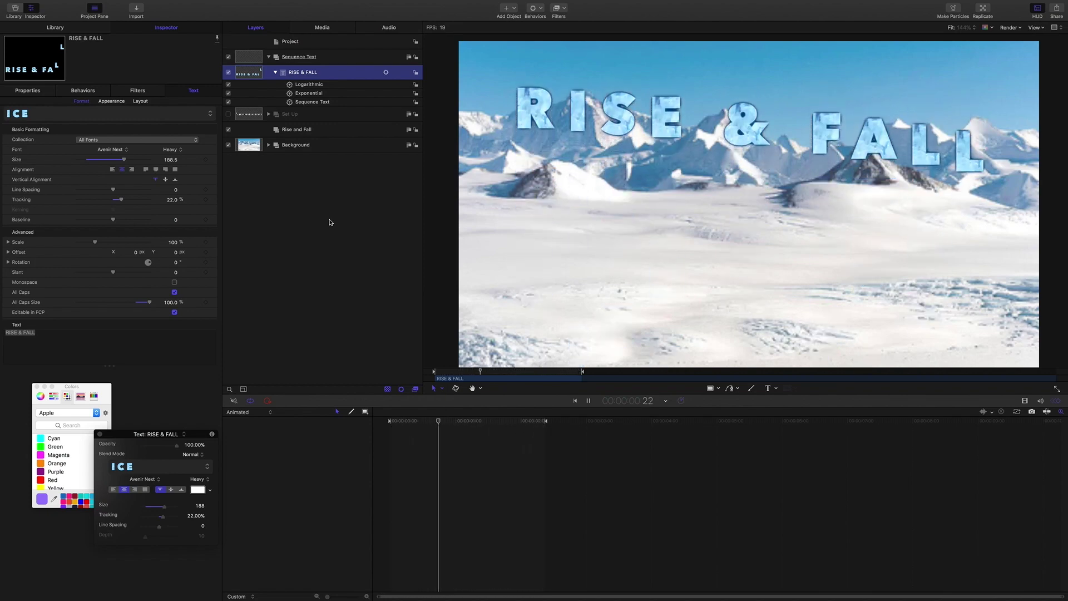
Inspect the title's Logarithmic (1048 px), Exponential (-1224.6 px) and Sequence Text (spread 200.7) settings
{"action": "left_click", "coordinate": [314, 85]}
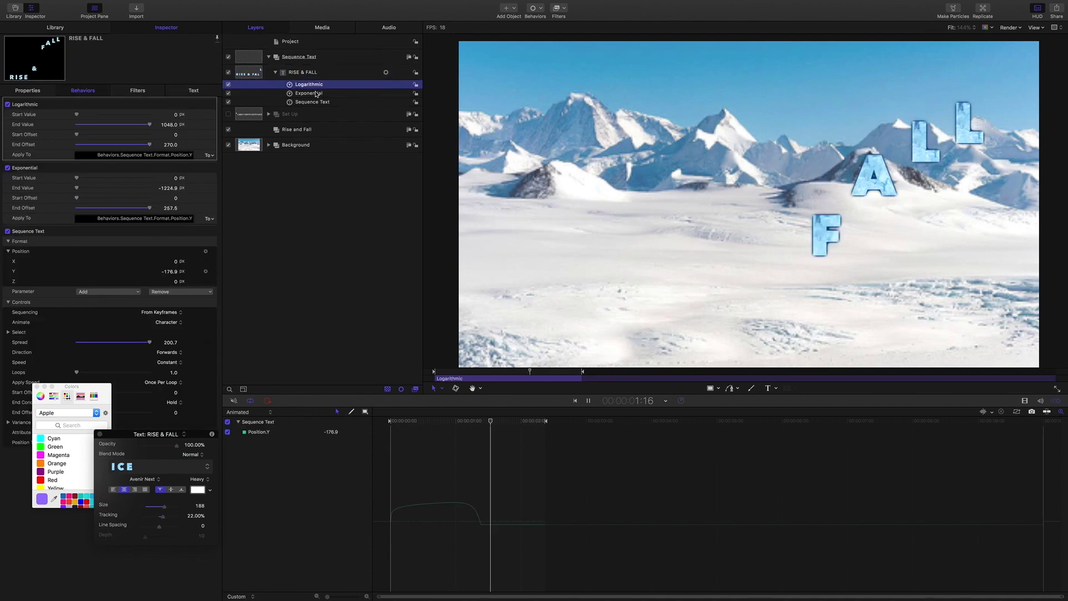
{"action": "left_click", "coordinate": [316, 94]}
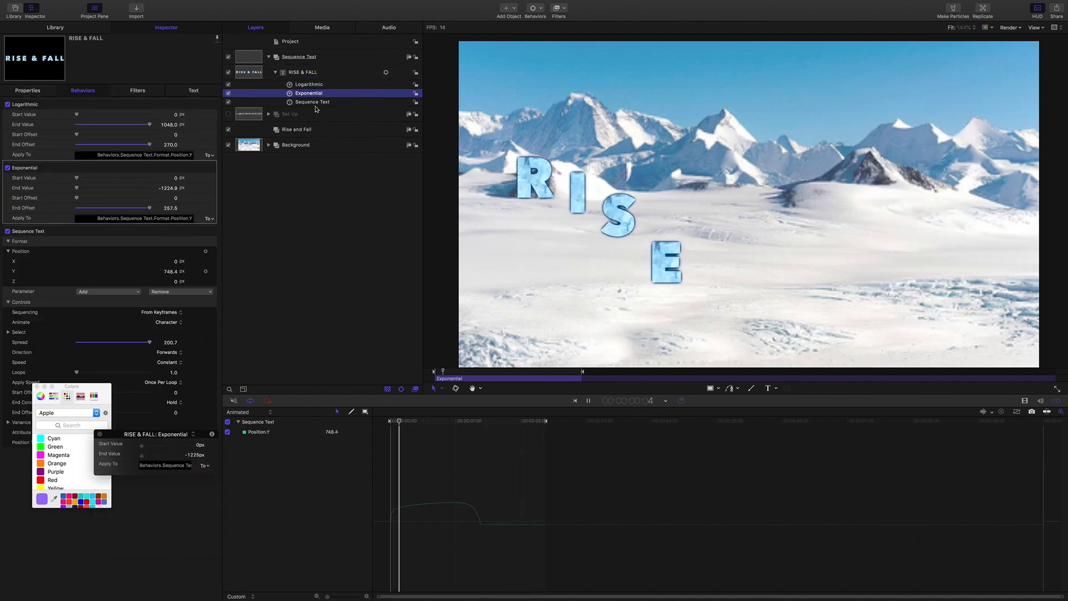
{"action": "left_click", "coordinate": [316, 102]}
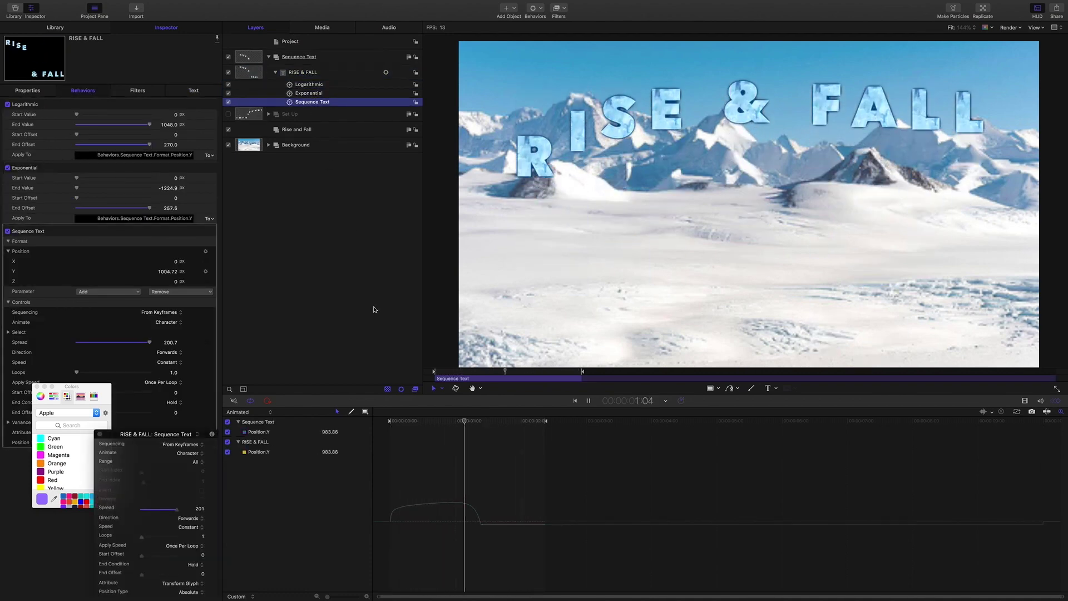